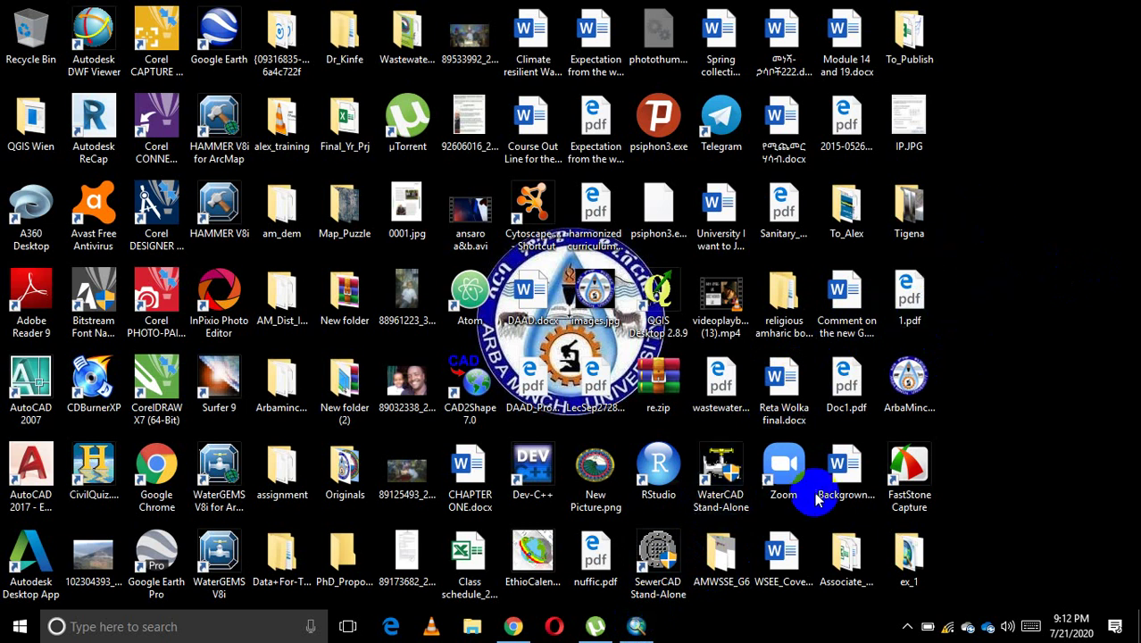
Switch to the open untitled ArcMap document
mouse_move(640, 627)
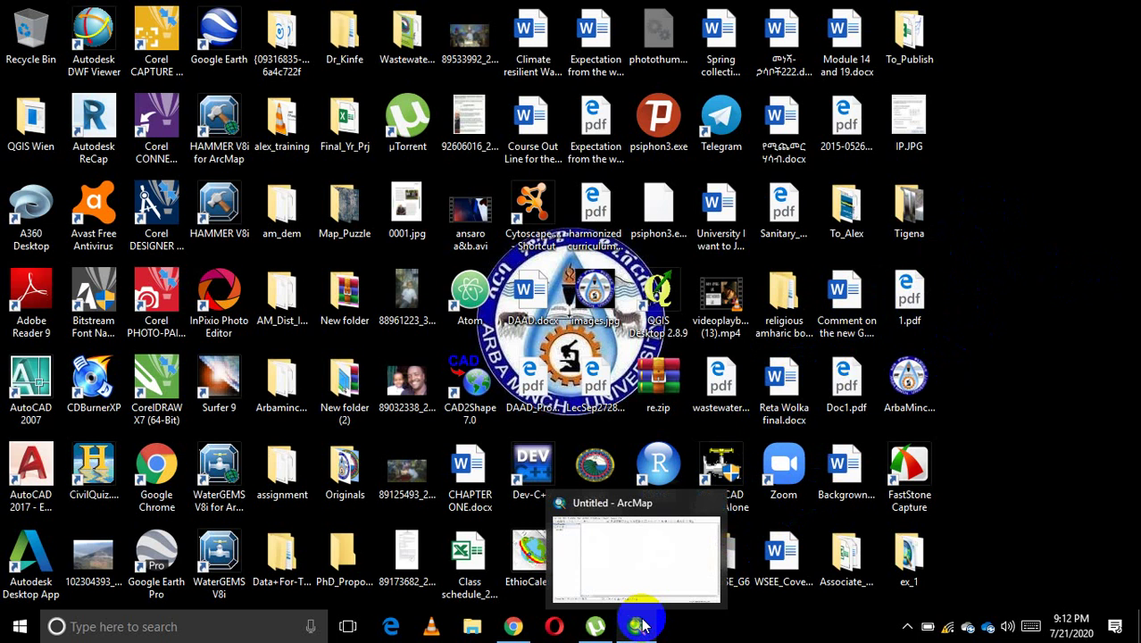
left_click(635, 567)
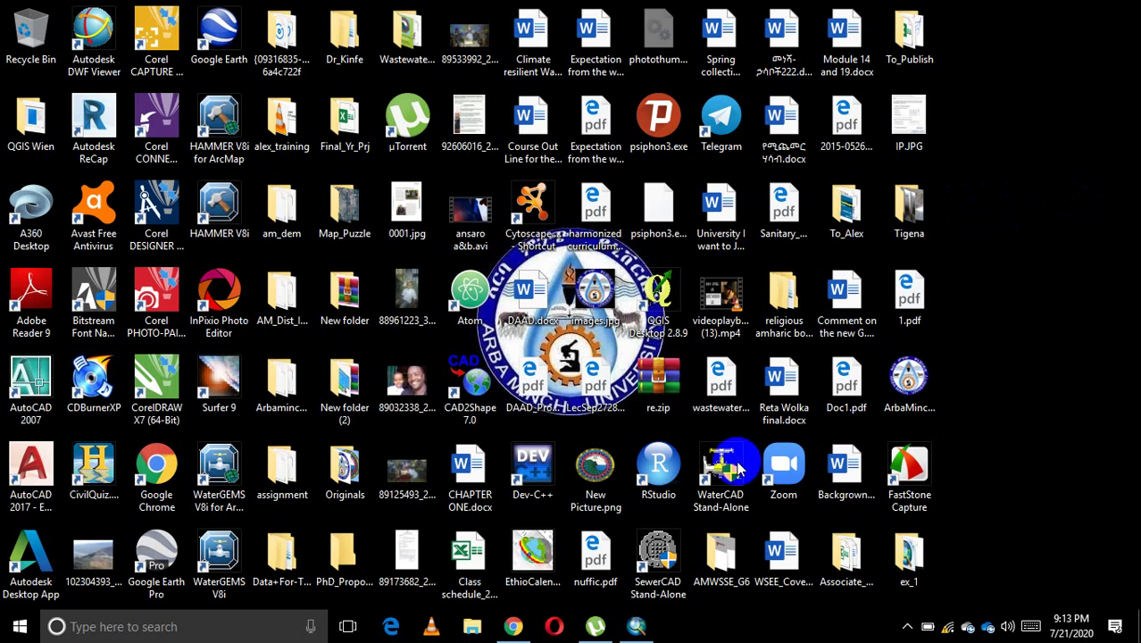
left_click(636, 626)
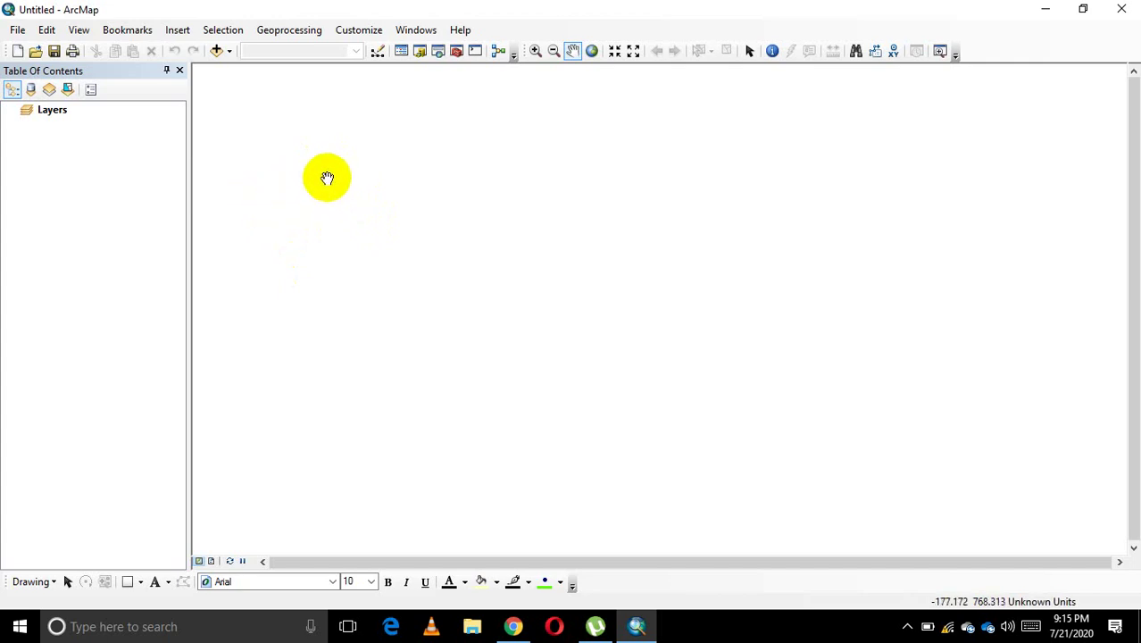
Check the current coordinate system in the properties of the empty Layers data frame
left_click(57, 115)
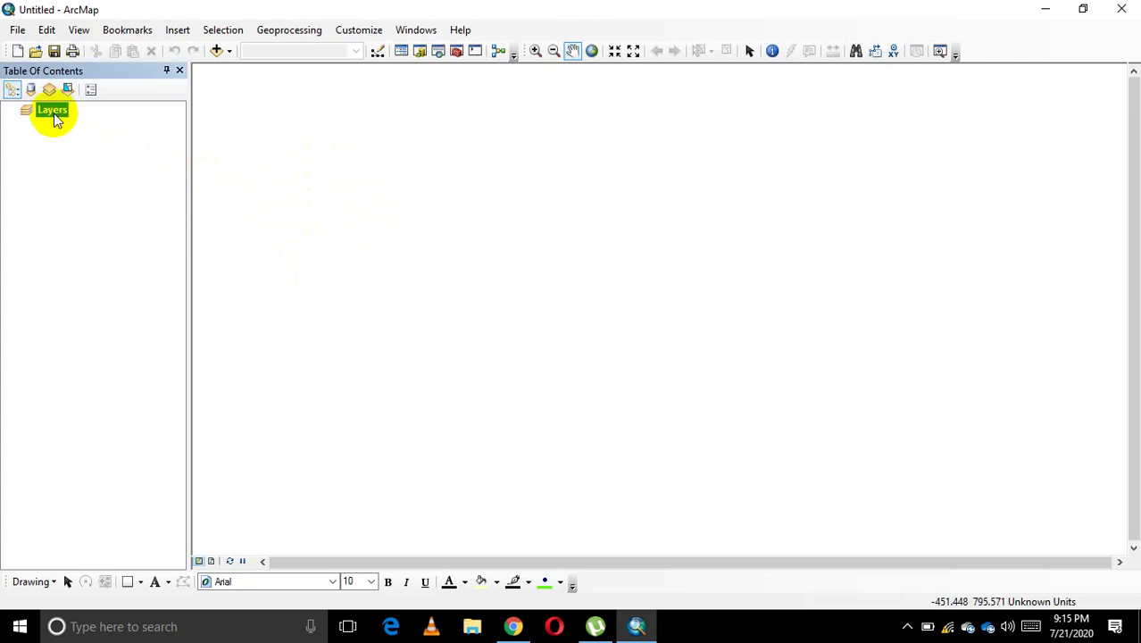
right_click(57, 117)
left_click(132, 477)
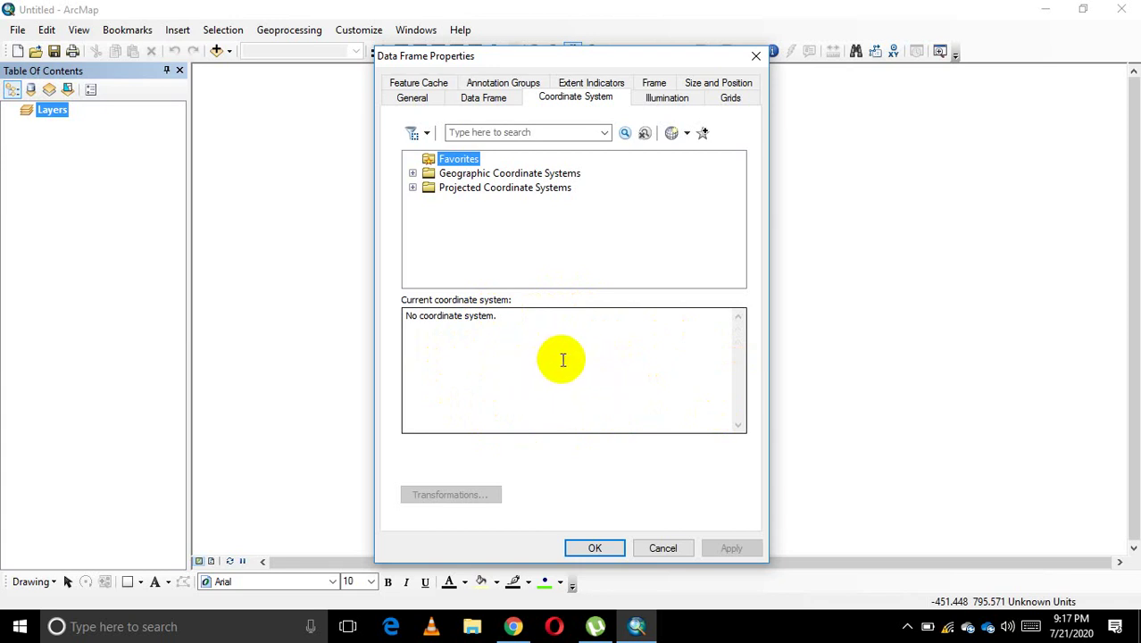
left_click(594, 547)
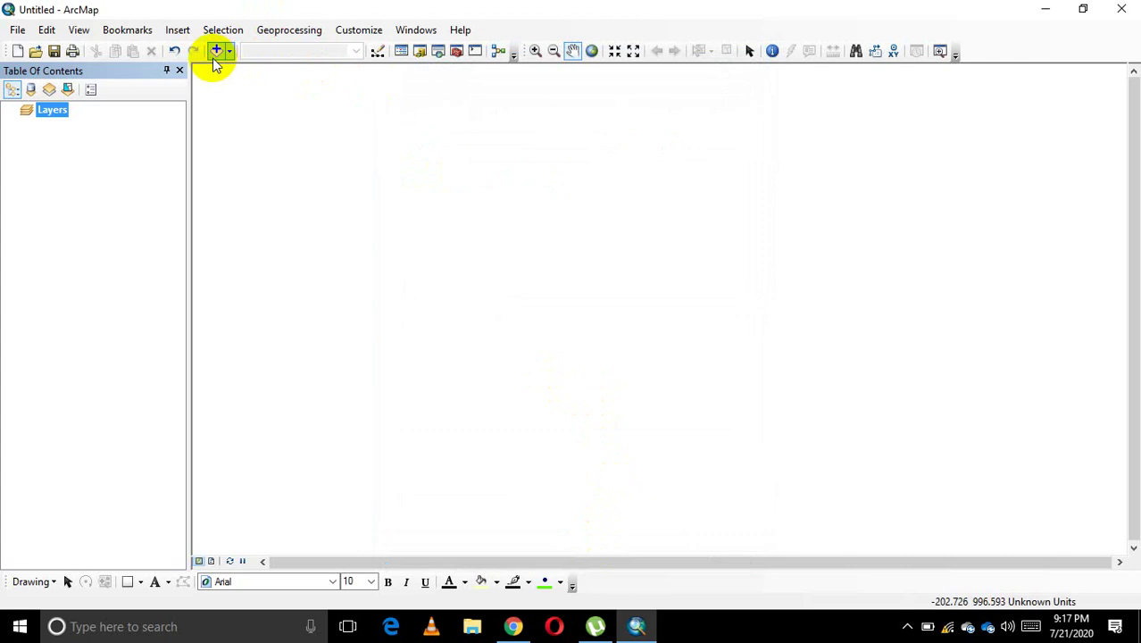
Add the Eth_Region_2013.shp shapefile from the Ethiopian_Regions folder to the map
left_click(215, 52)
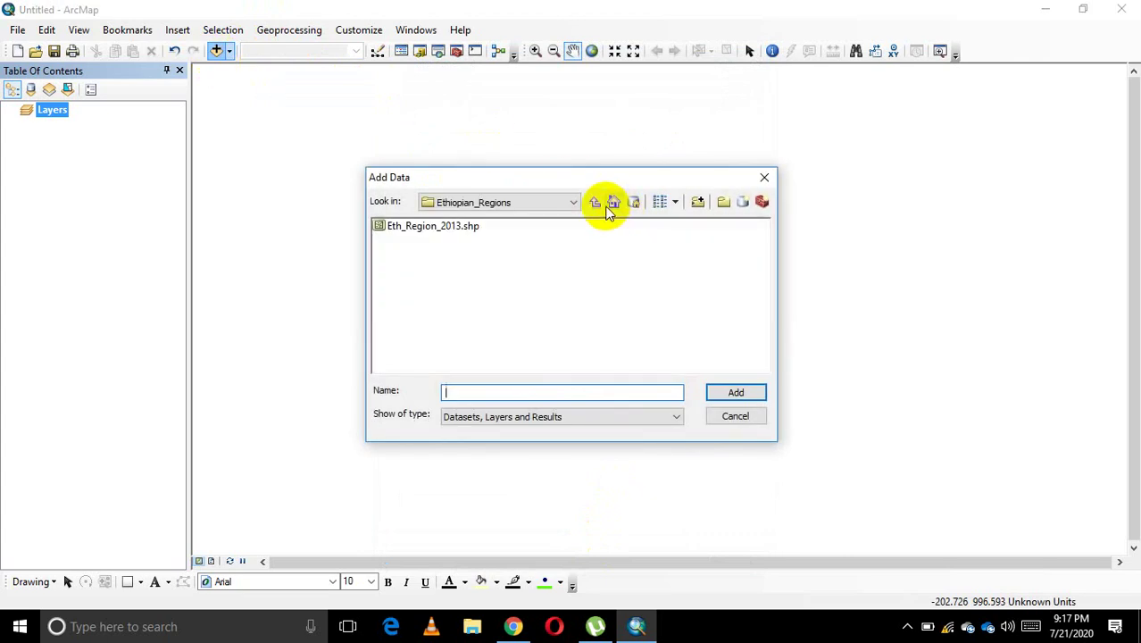
left_click(427, 228)
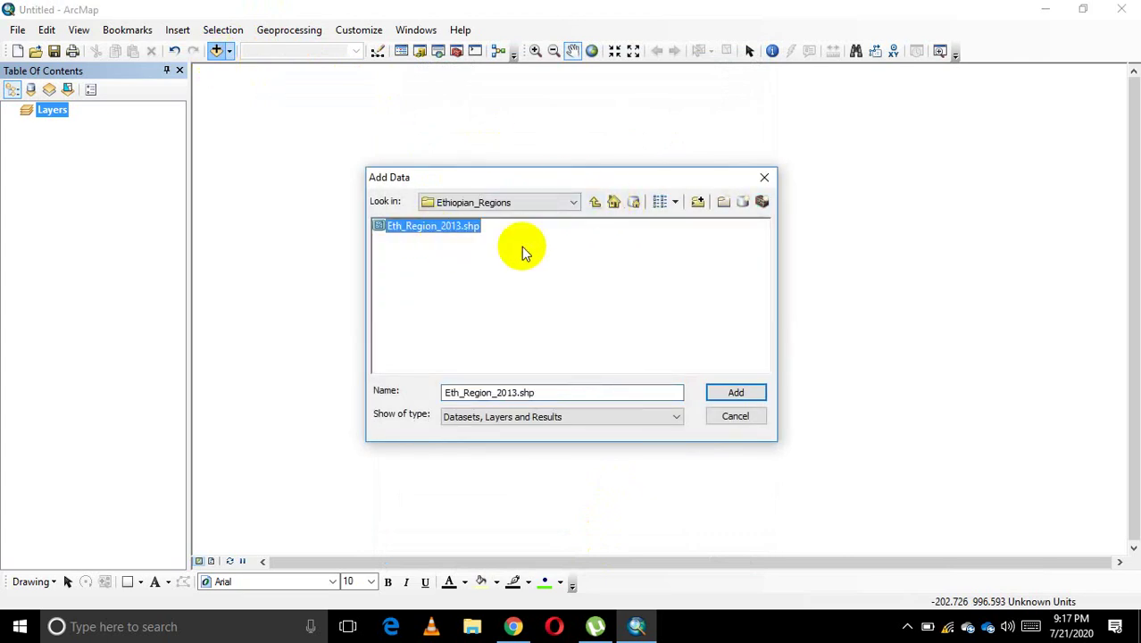
left_click(736, 393)
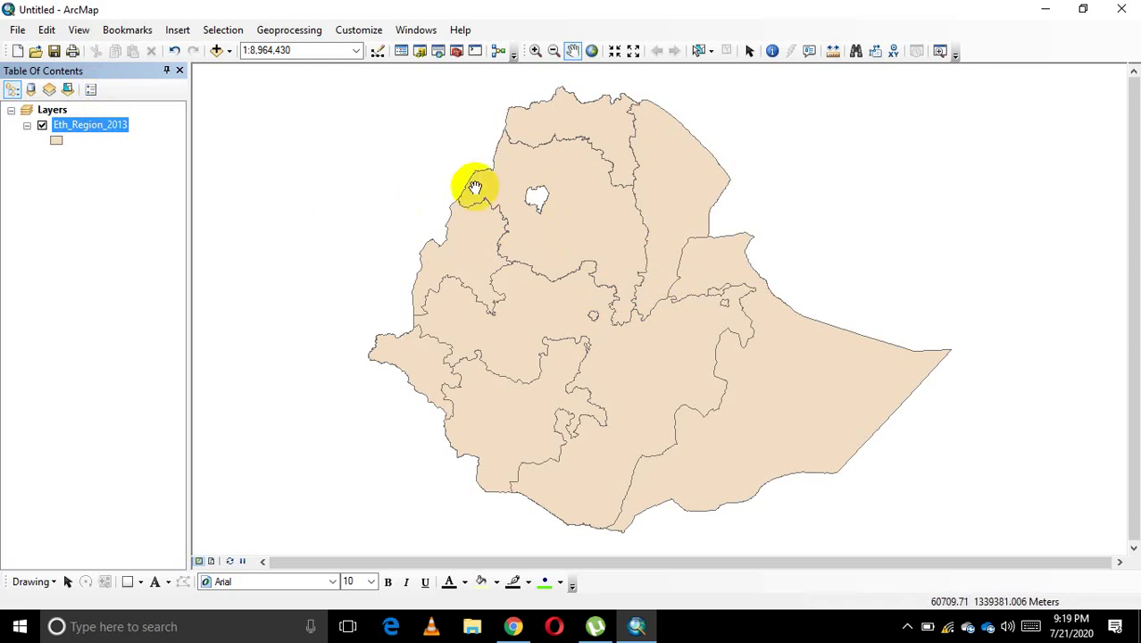
Examine which projected coordinate system the Layers data frame uses and where it sits under UTM, Africa
right_click(53, 111)
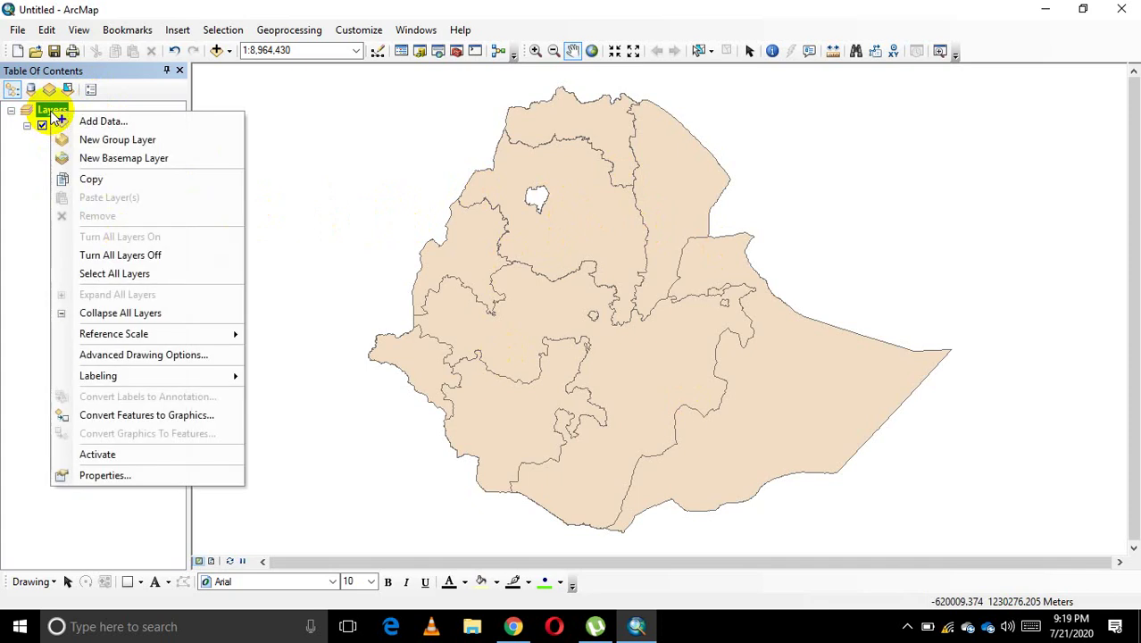
left_click(124, 474)
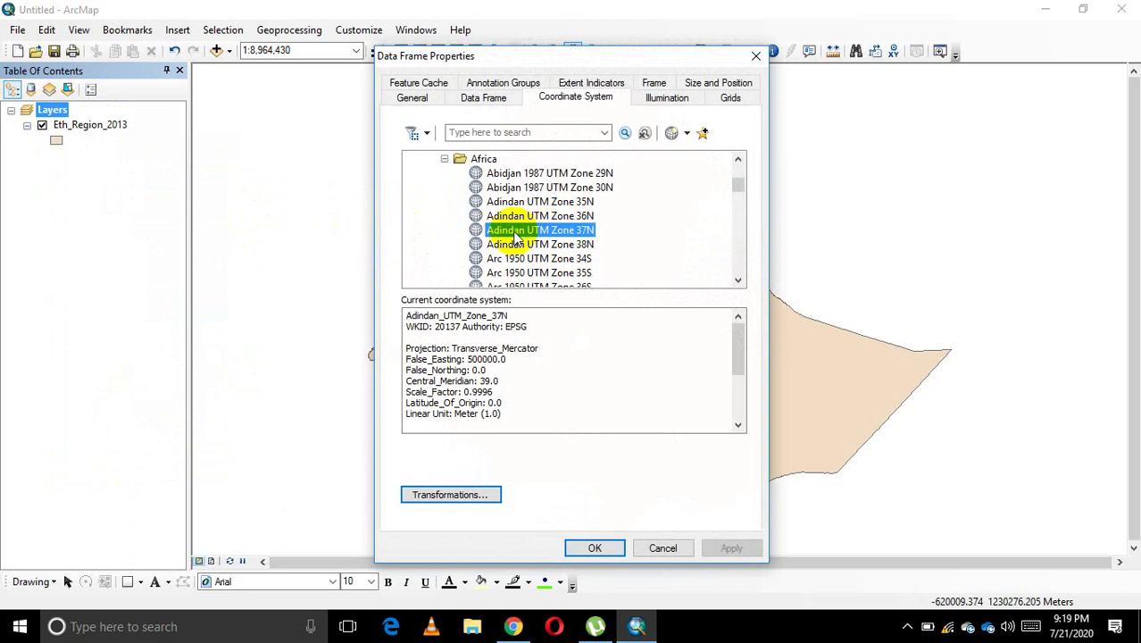
scroll(527, 234, "up", 2)
scroll(525, 230, "up", 2)
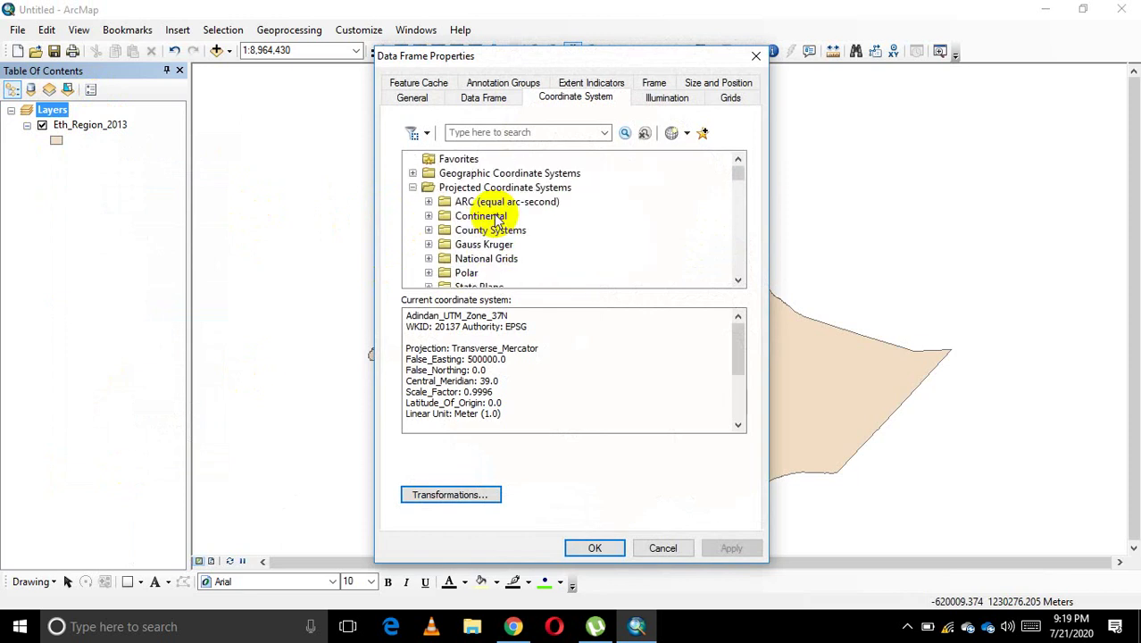
scroll(482, 198, "down", 2)
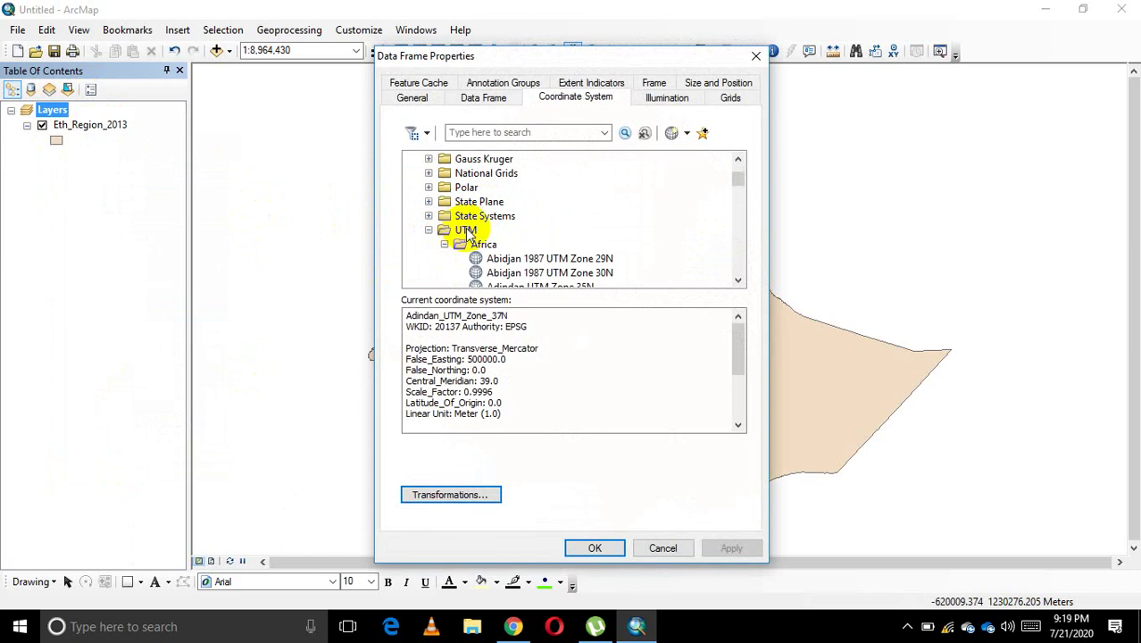
scroll(473, 241, "down", 1)
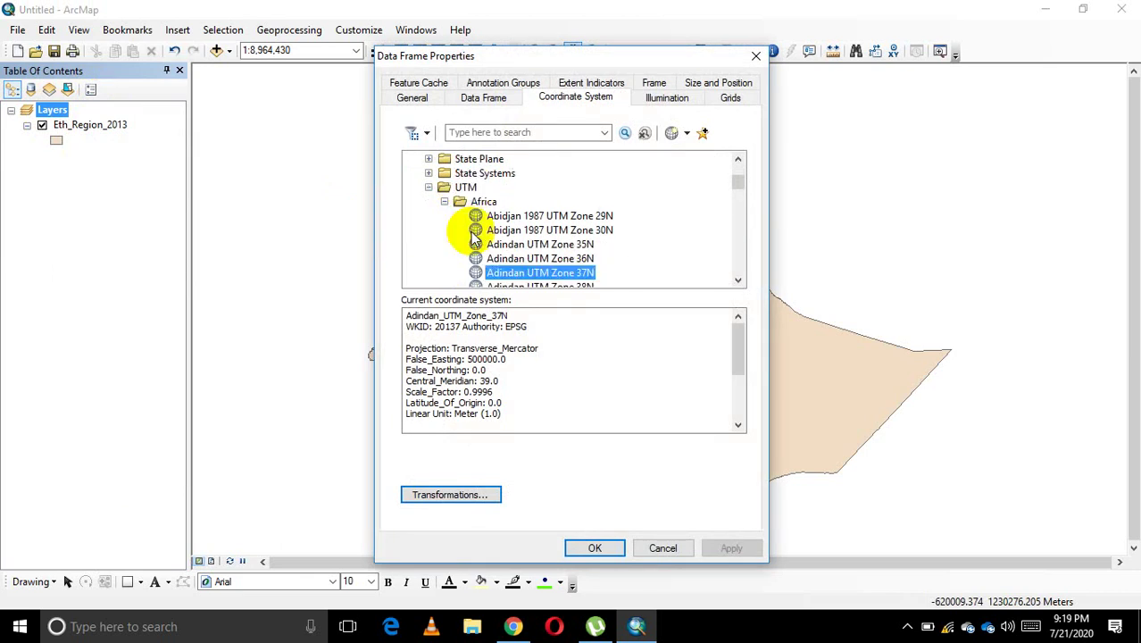
scroll(527, 237, "down", 1)
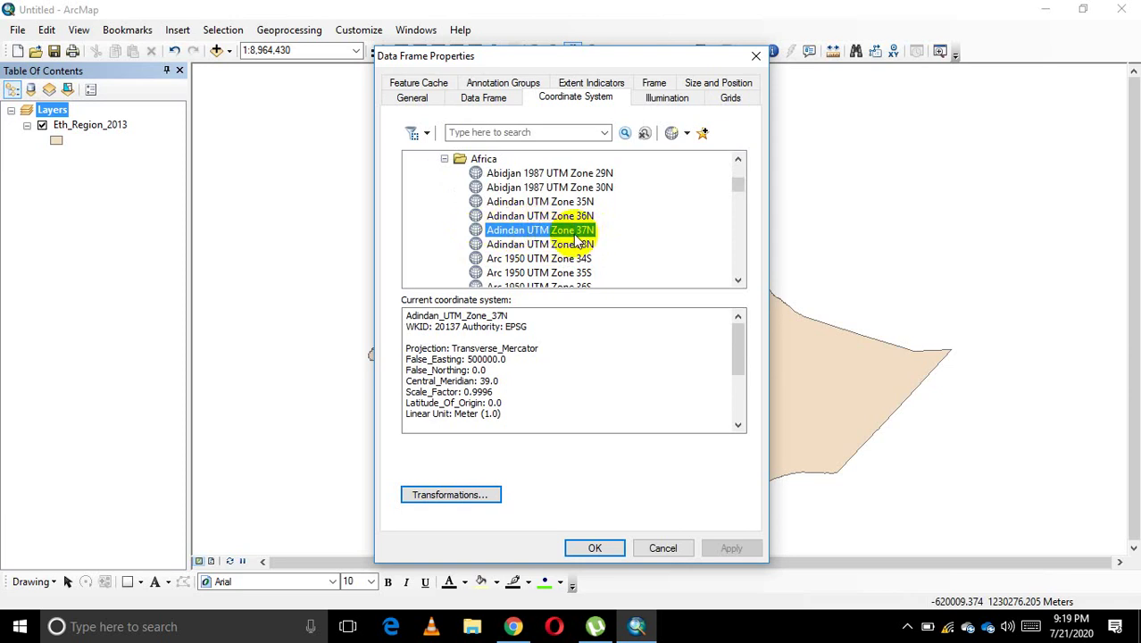
left_click(599, 548)
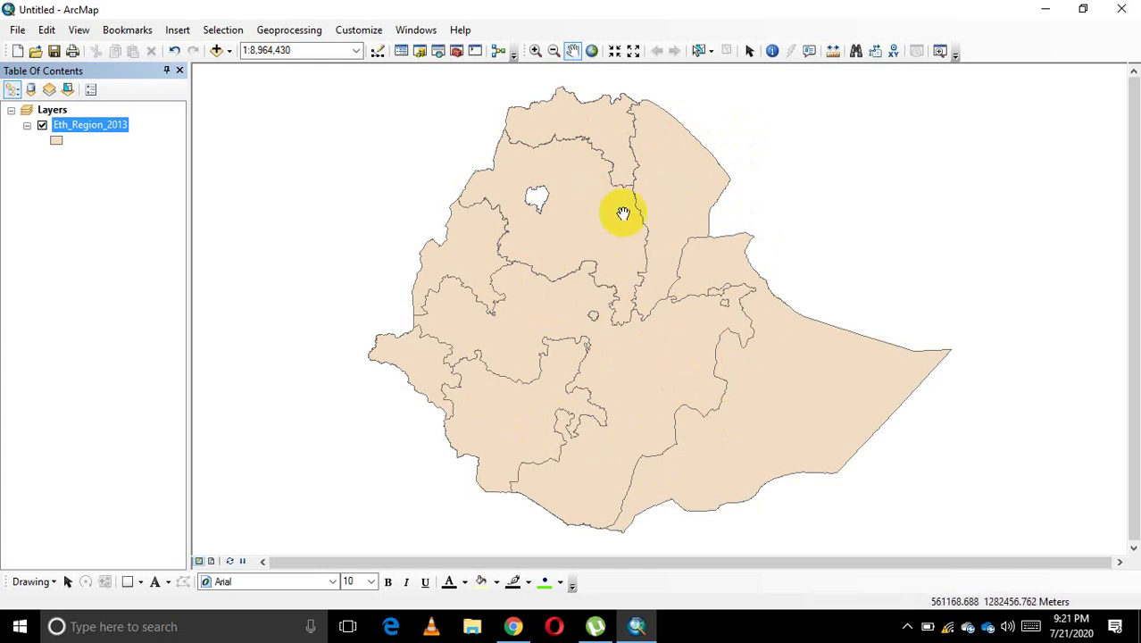
Review the attribute table of the Eth_Region_2013 layer, moving its window clear of the layer list, and close it
right_click(105, 128)
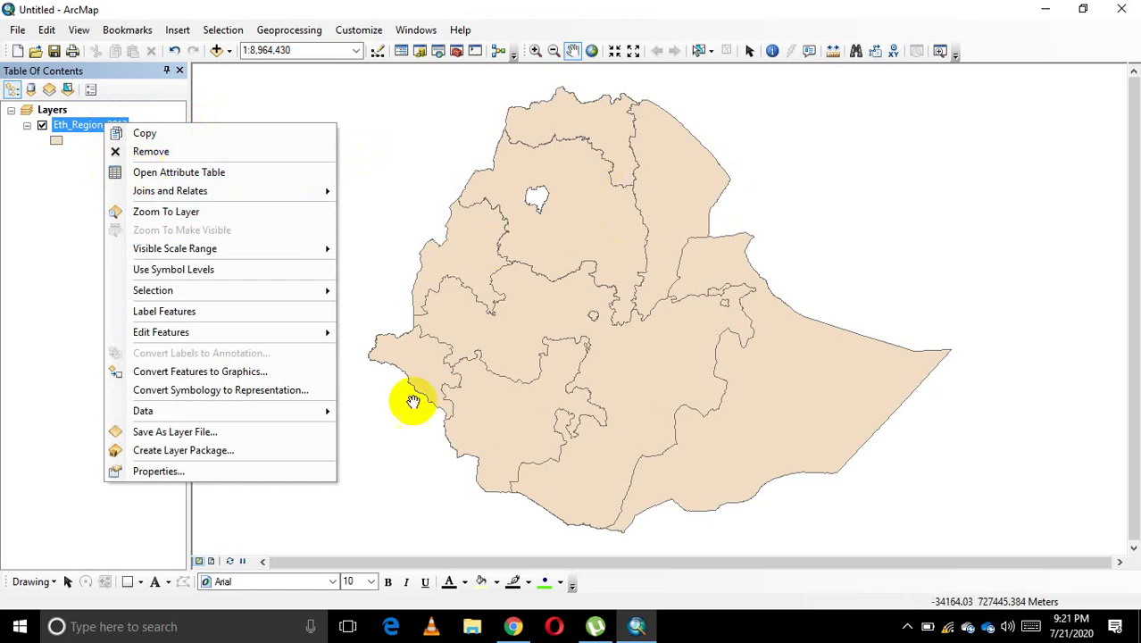
left_click(203, 174)
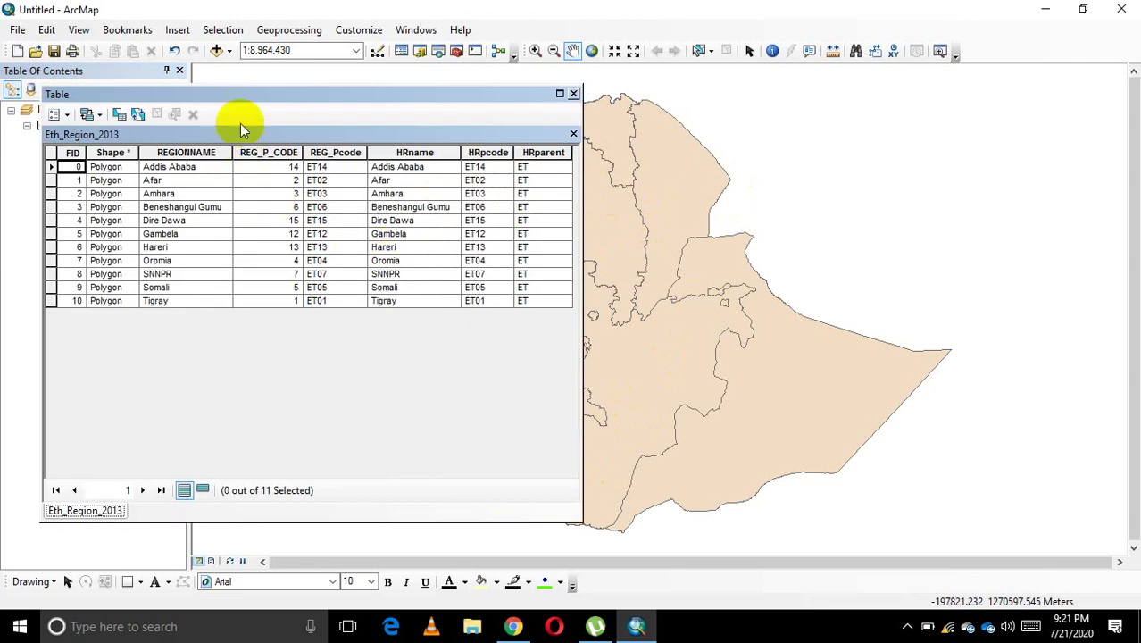
left_click_drag(296, 104, 539, 101)
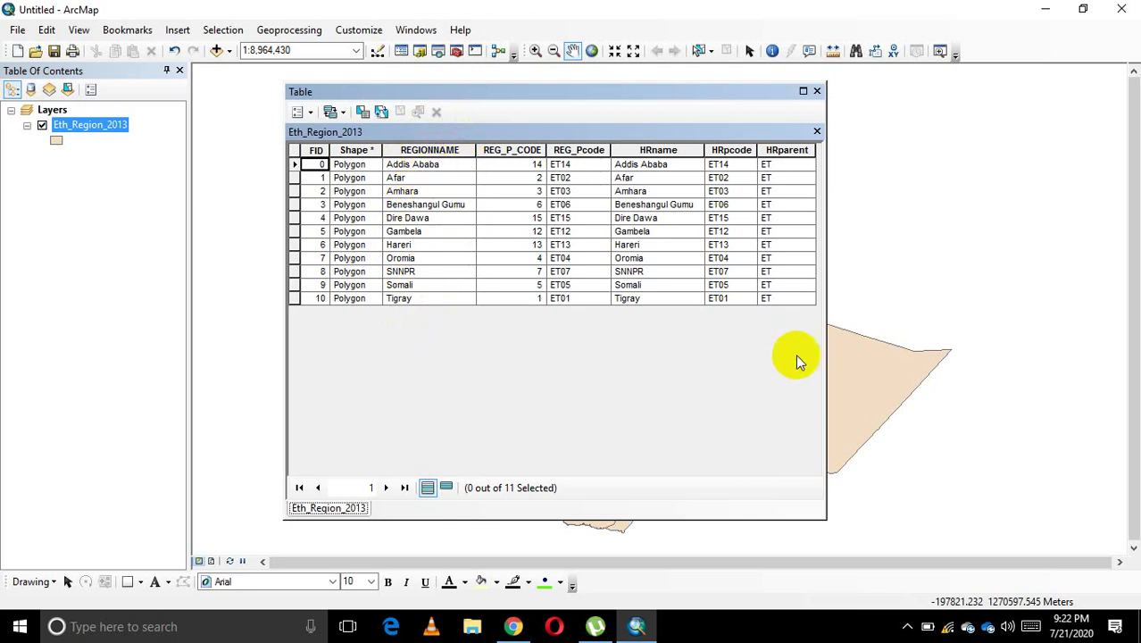
left_click(817, 92)
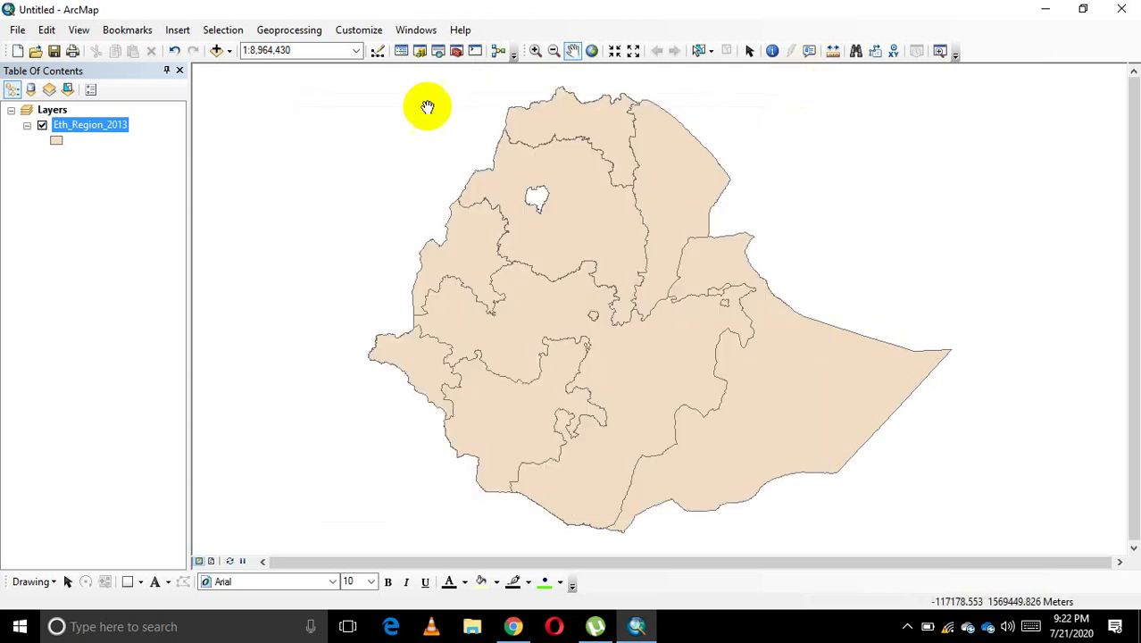
Set the Eth_Region_2013 symbology to unique values of REGIONNAME, exclude all other values, and add every region value
right_click(108, 127)
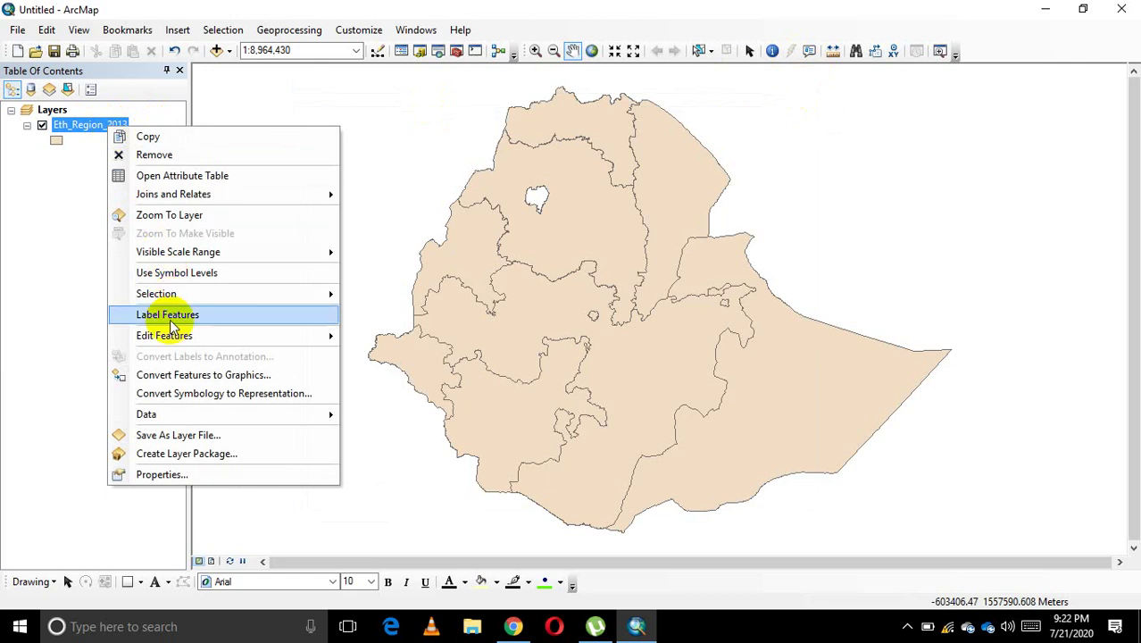
left_click(161, 476)
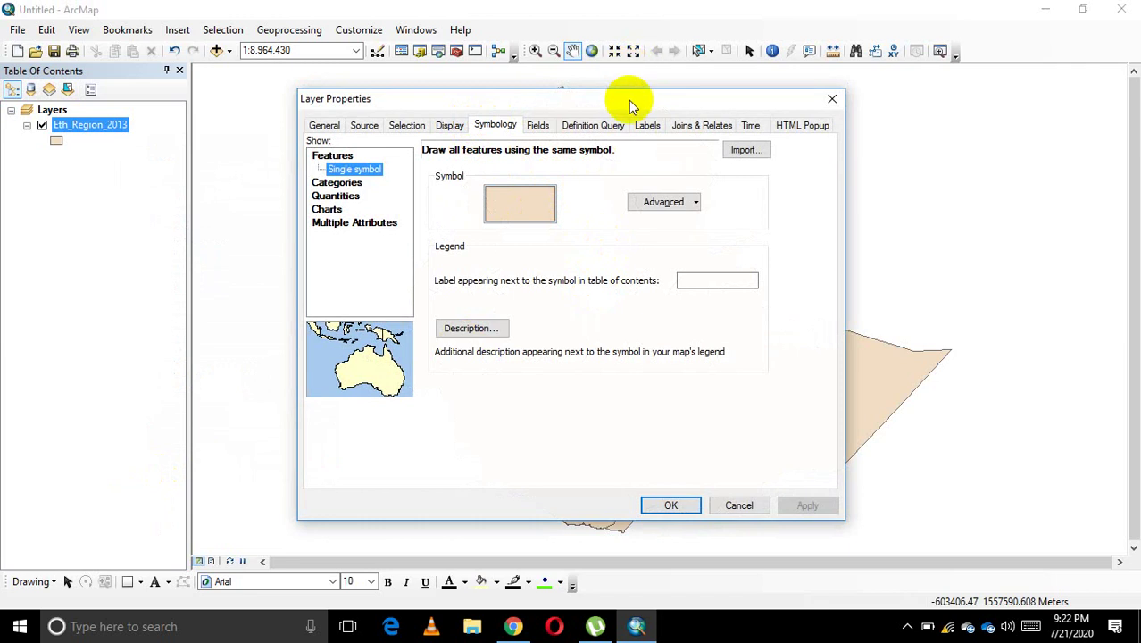
left_click_drag(627, 99, 482, 104)
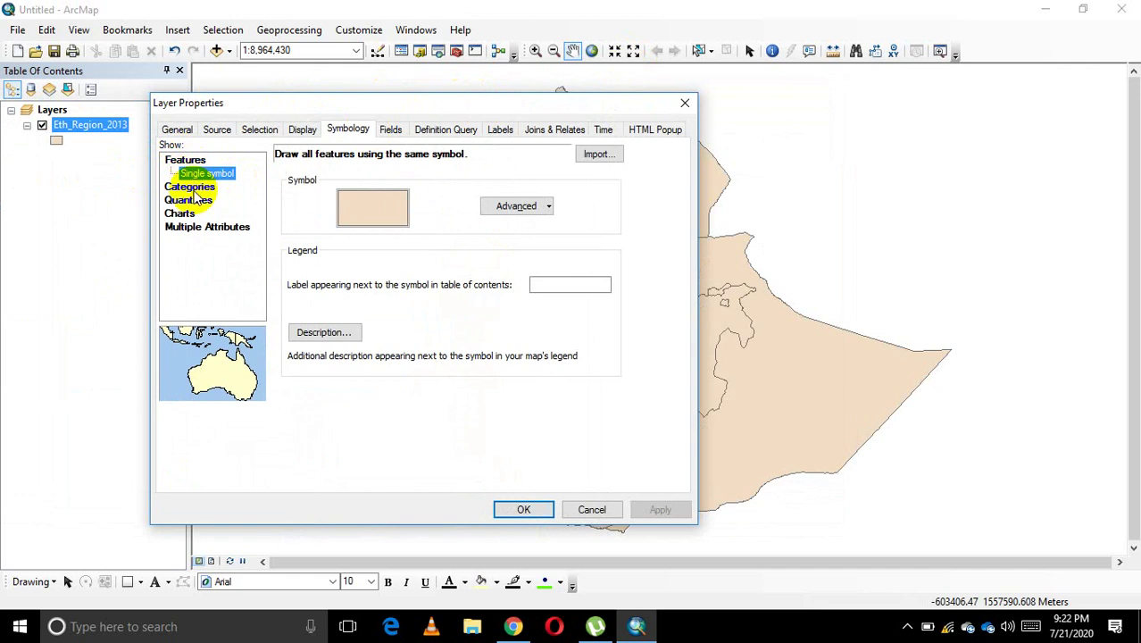
left_click(194, 188)
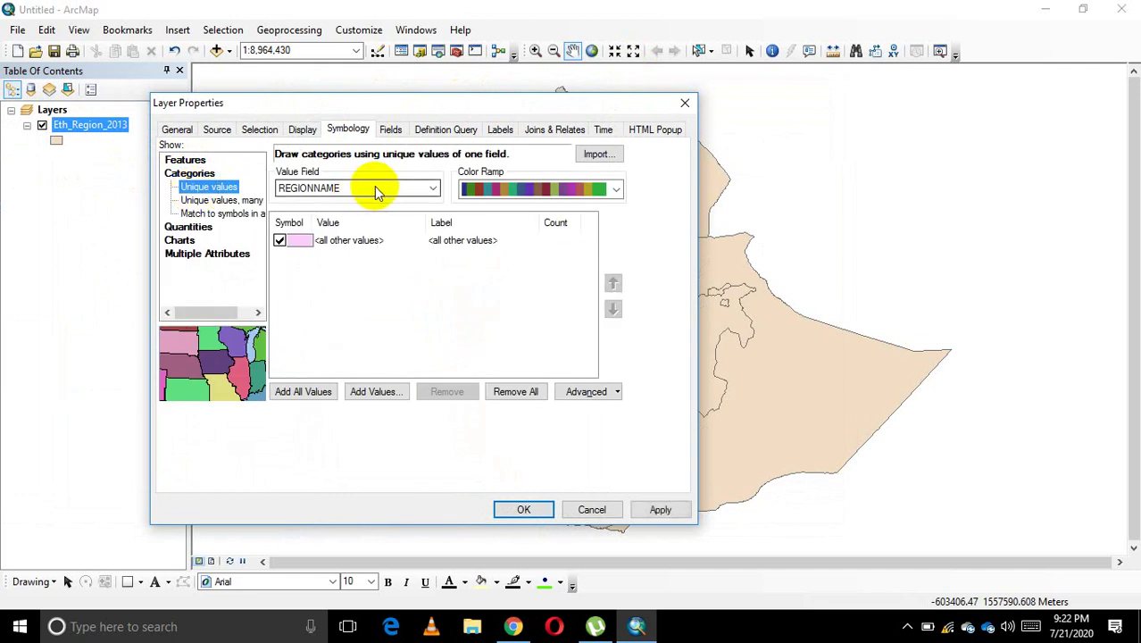
left_click(431, 190)
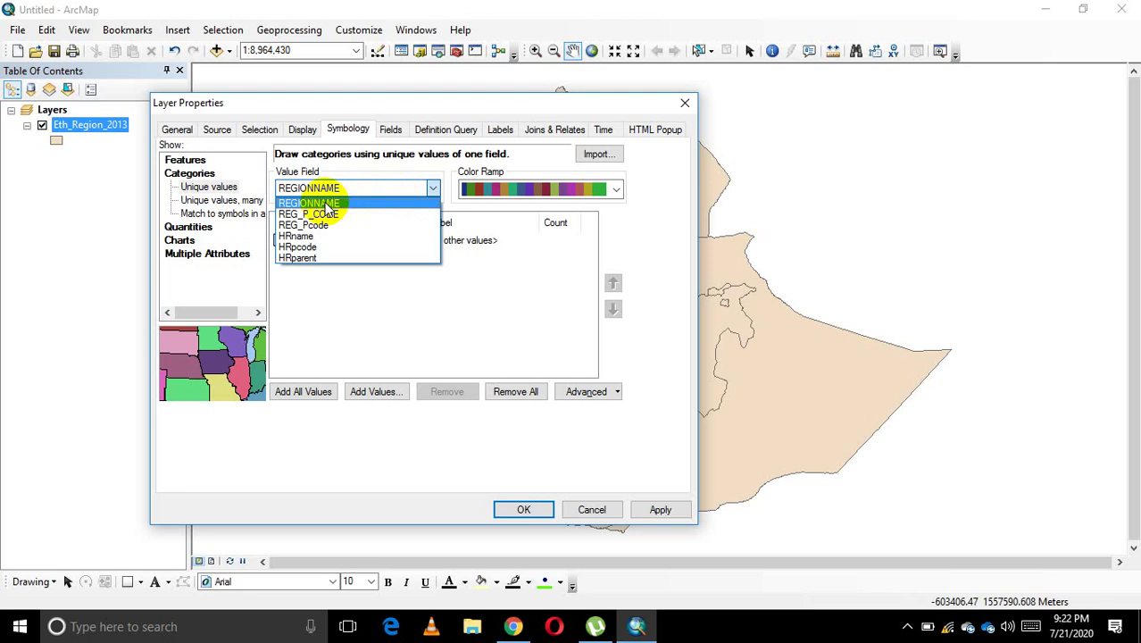
left_click(327, 203)
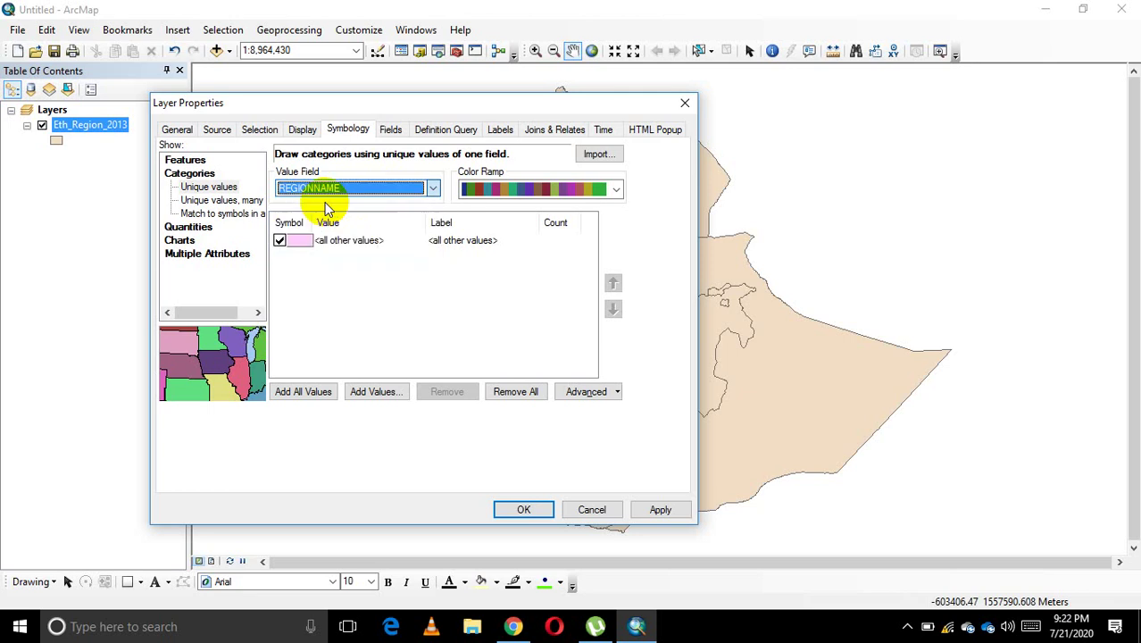
left_click(279, 241)
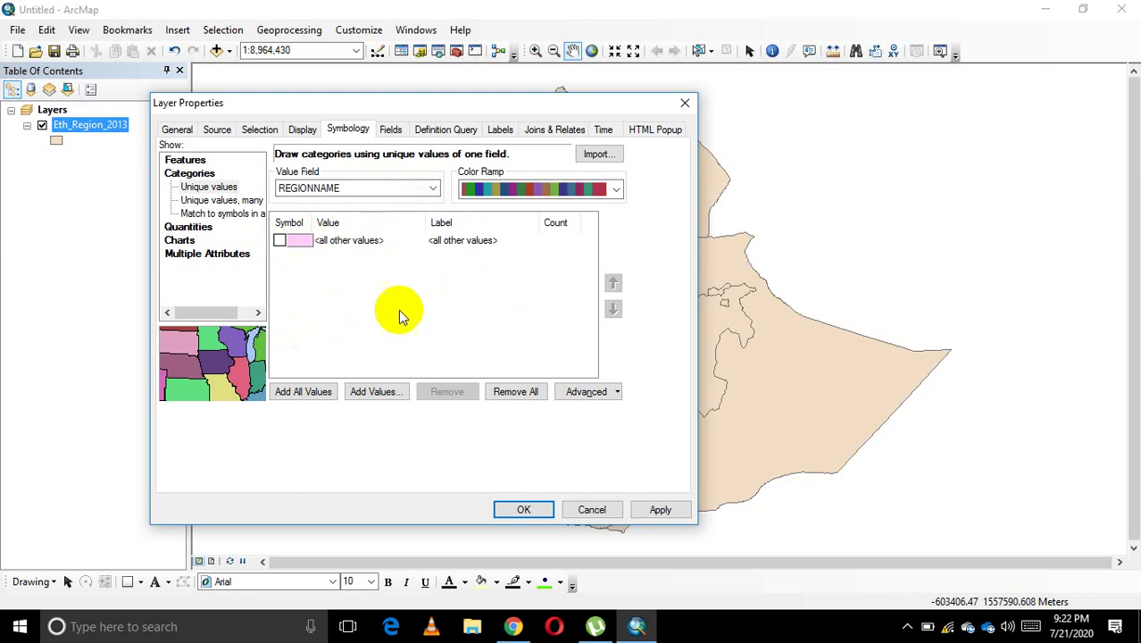
left_click(307, 393)
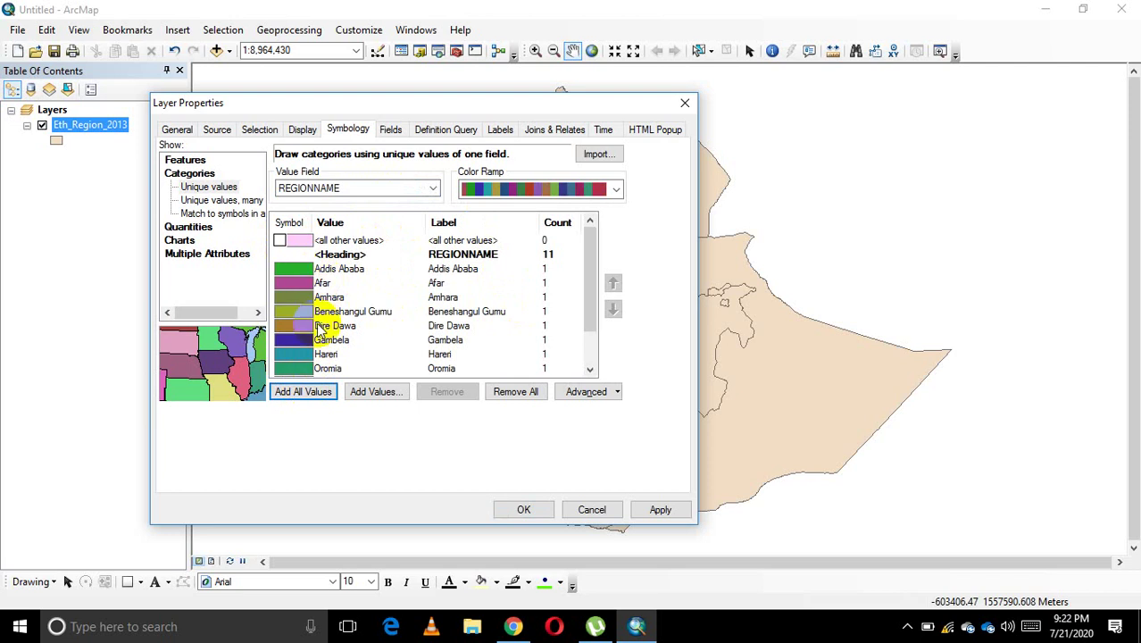
scroll(329, 309, "down", 1)
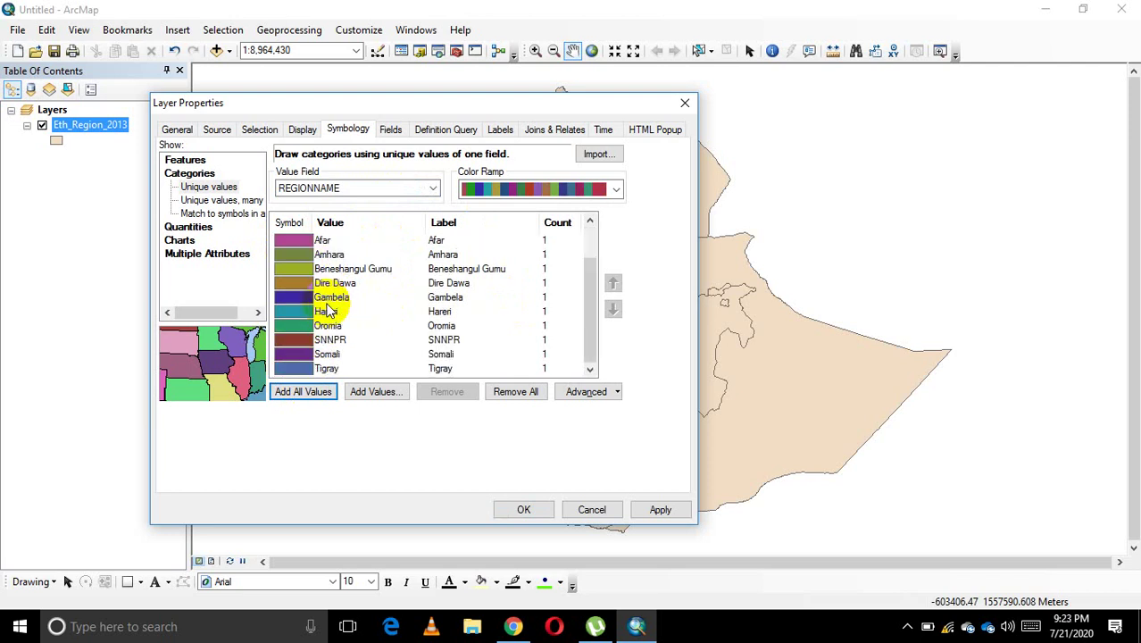
scroll(326, 266, "up", 1)
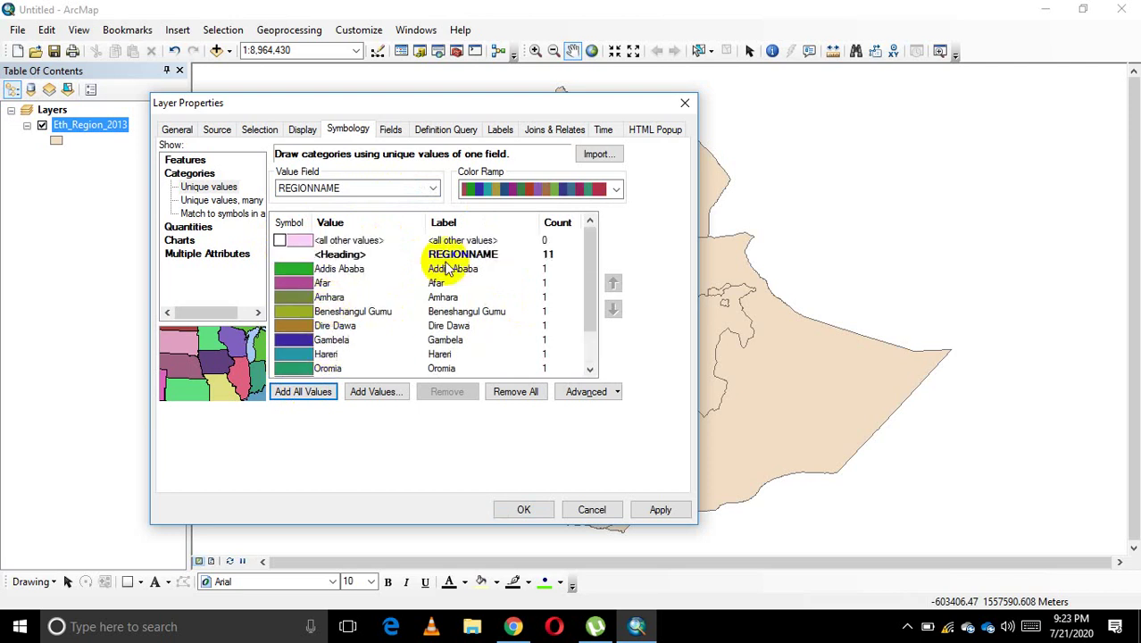
Choose a vivid multicolour color ramp for the region categories and apply the symbology to the layer
left_click(618, 190)
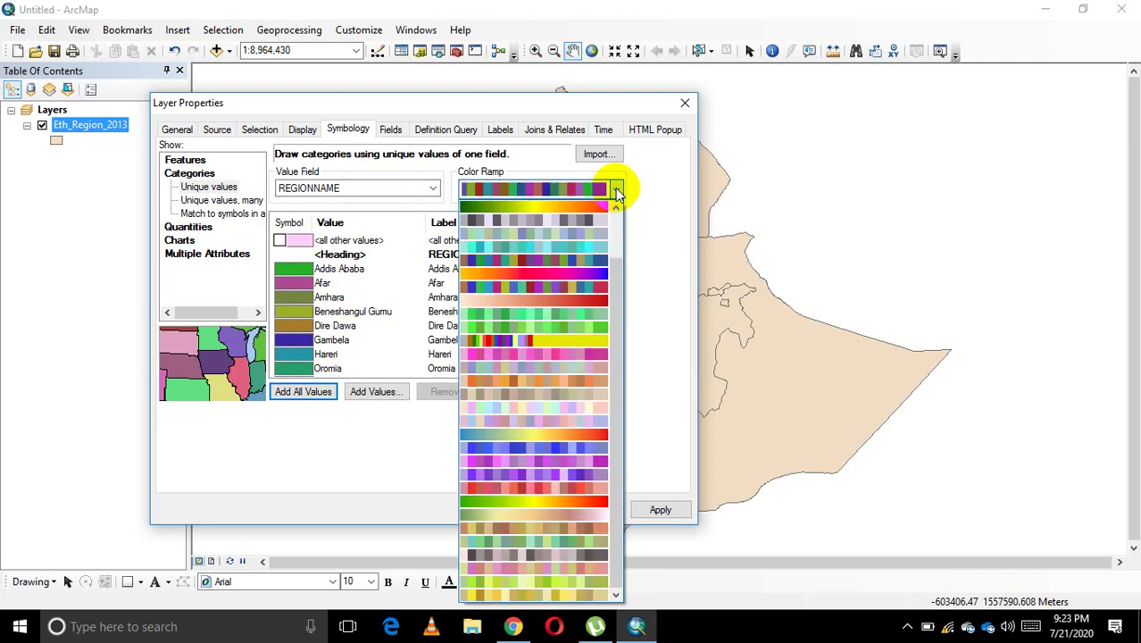
left_click(527, 288)
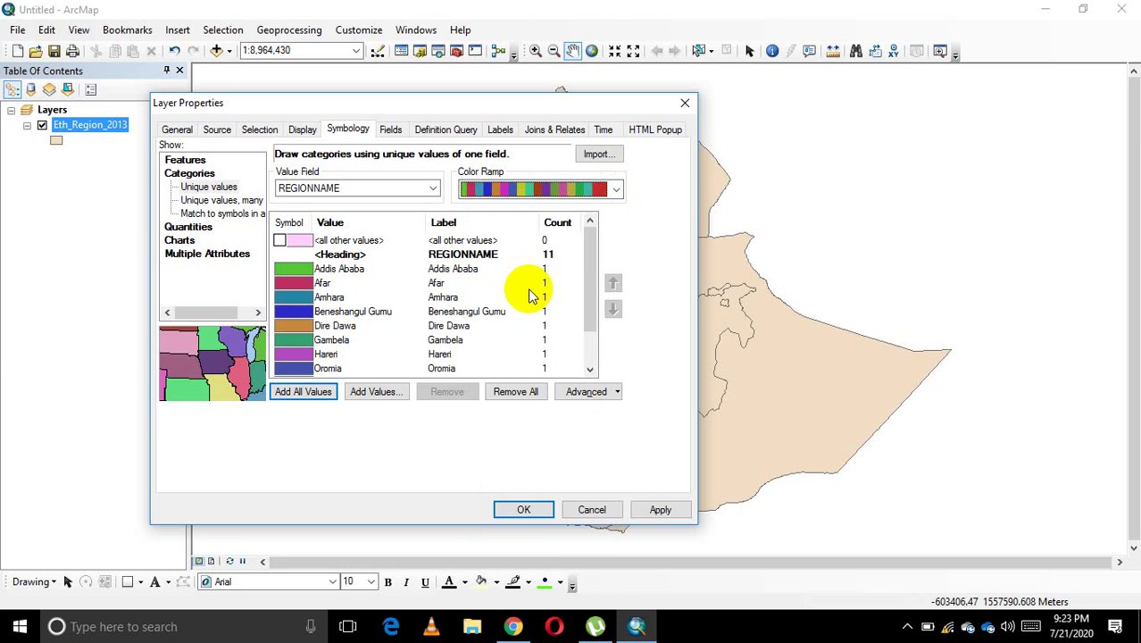
left_click(616, 189)
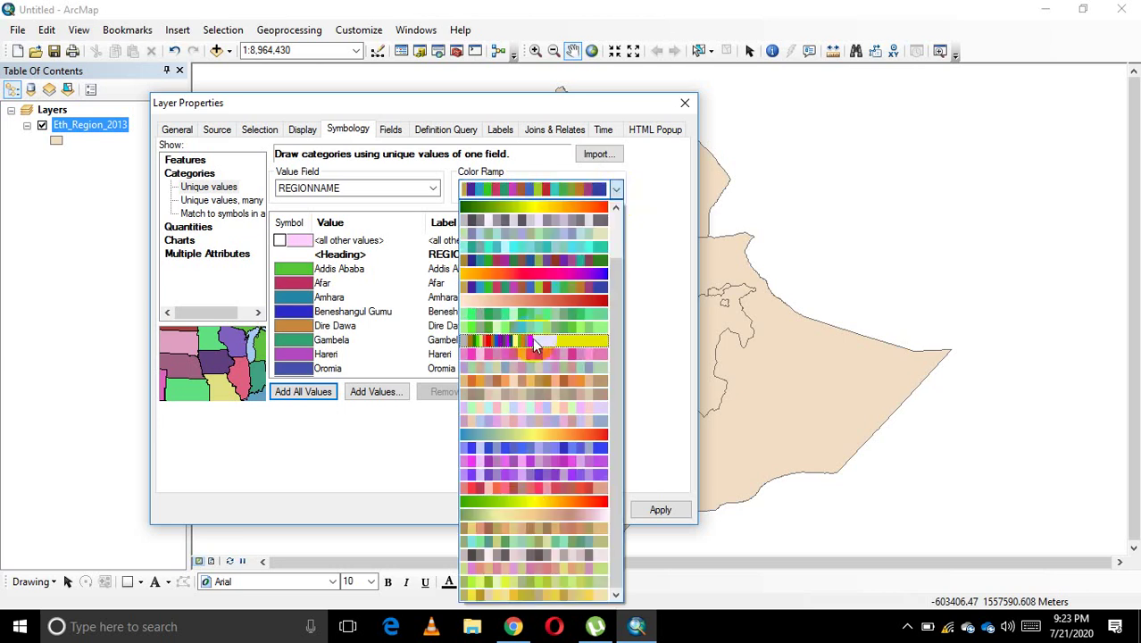
left_click(535, 286)
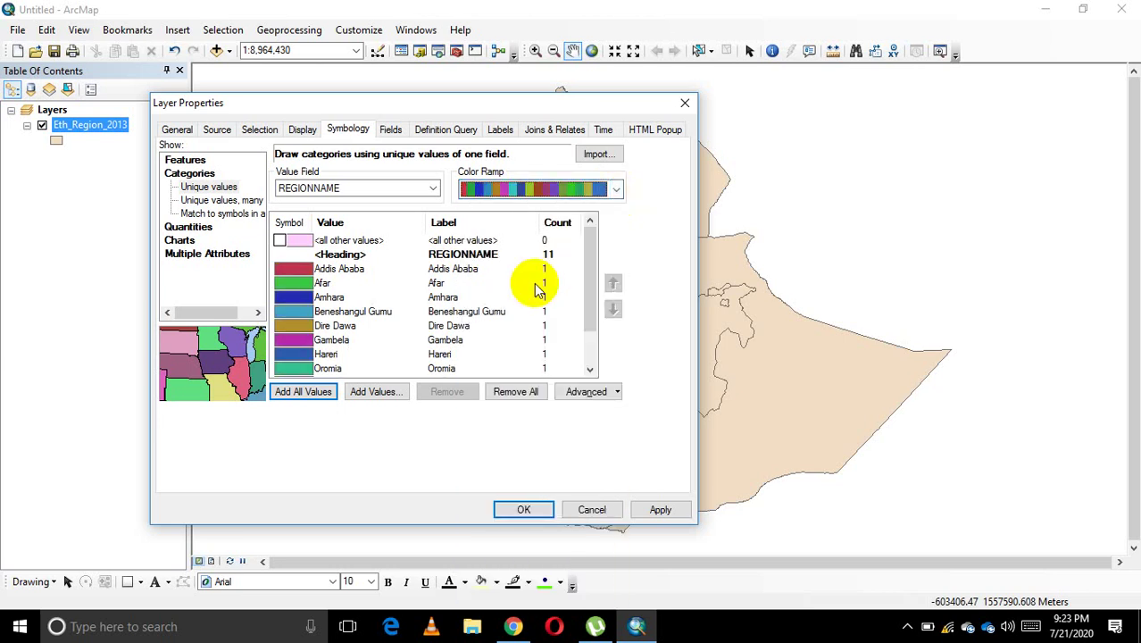
left_click(661, 510)
left_click(524, 507)
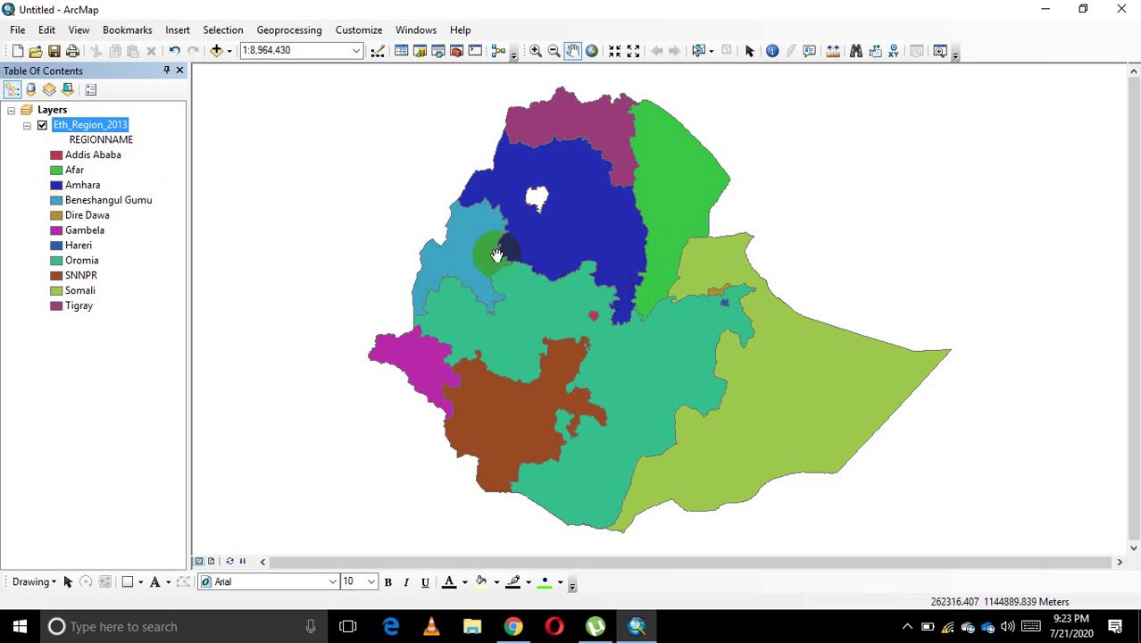
Turn on feature labels for the Eth_Region_2013 layer, review them on the map, and turn them off again
right_click(94, 128)
left_click(132, 311)
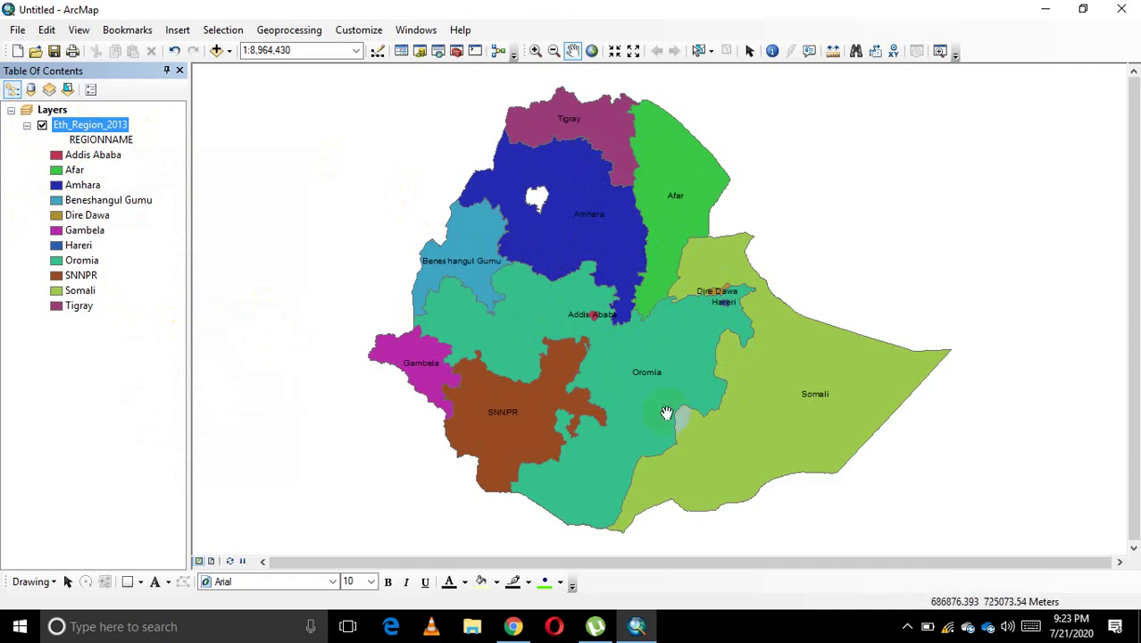
left_click(420, 380)
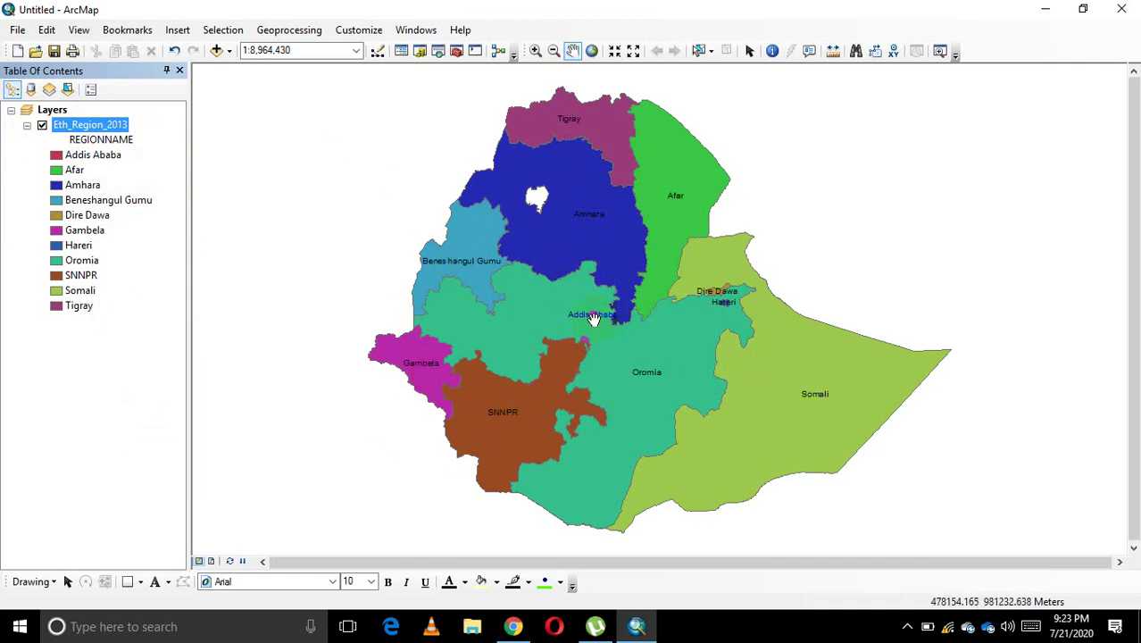
left_click(78, 130)
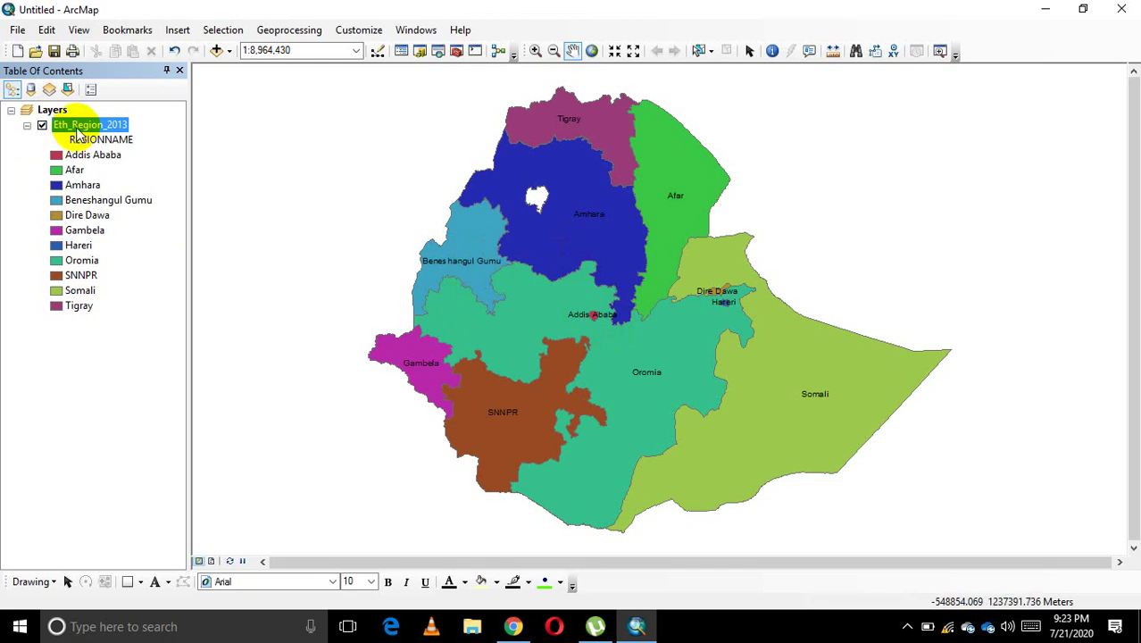
right_click(77, 130)
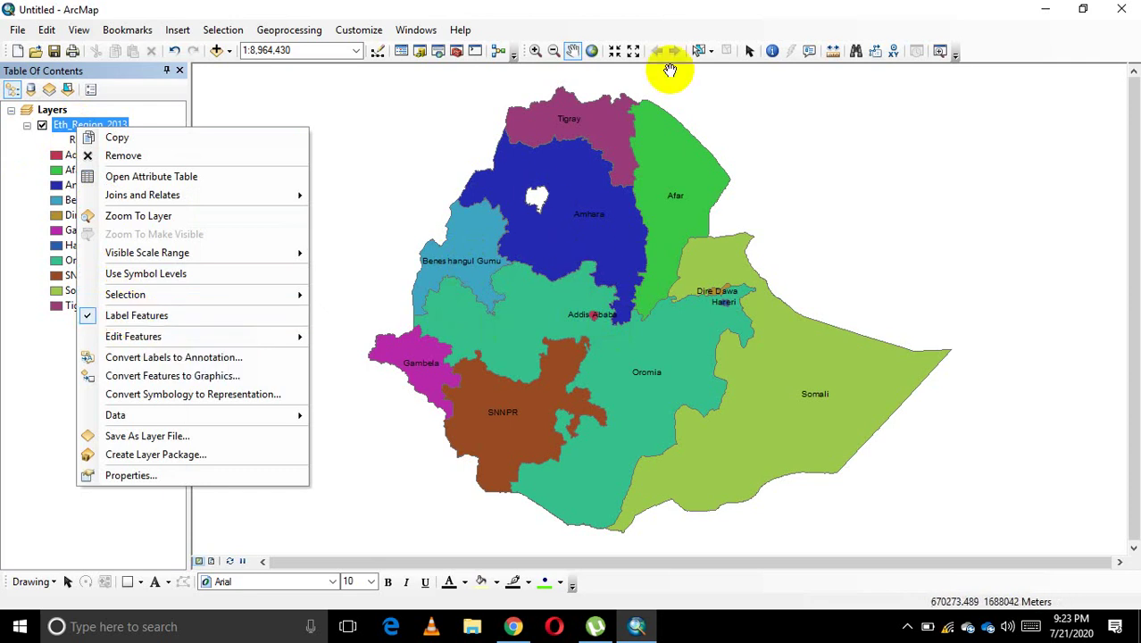
left_click(125, 319)
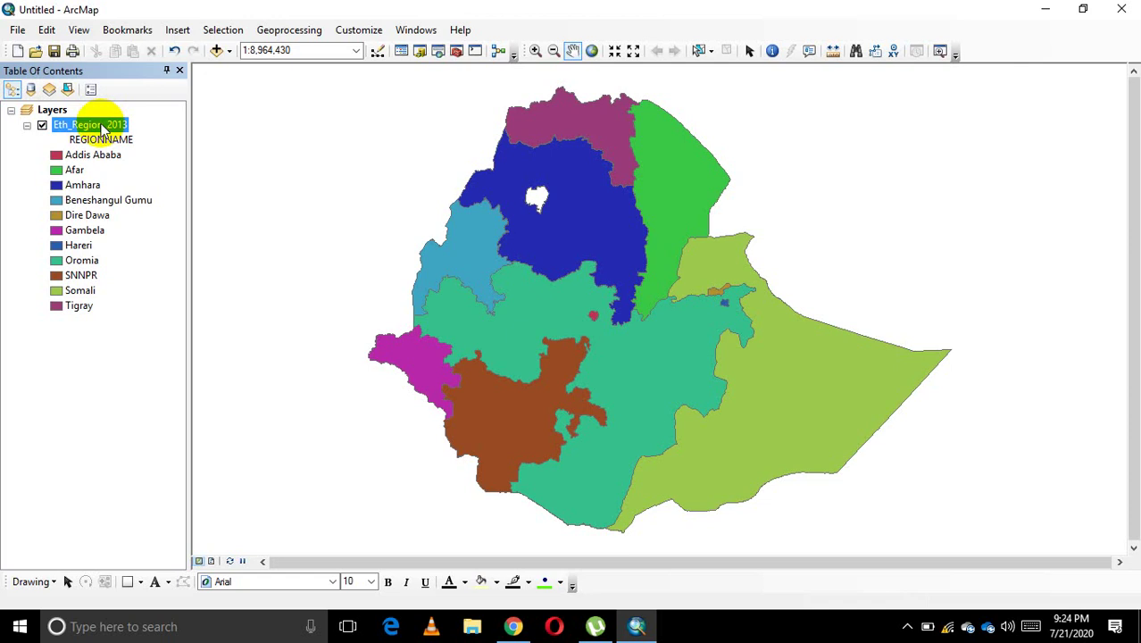
Choose REGIONNAME as the label field in the label properties of the Eth_Region_2013 layer
right_click(102, 128)
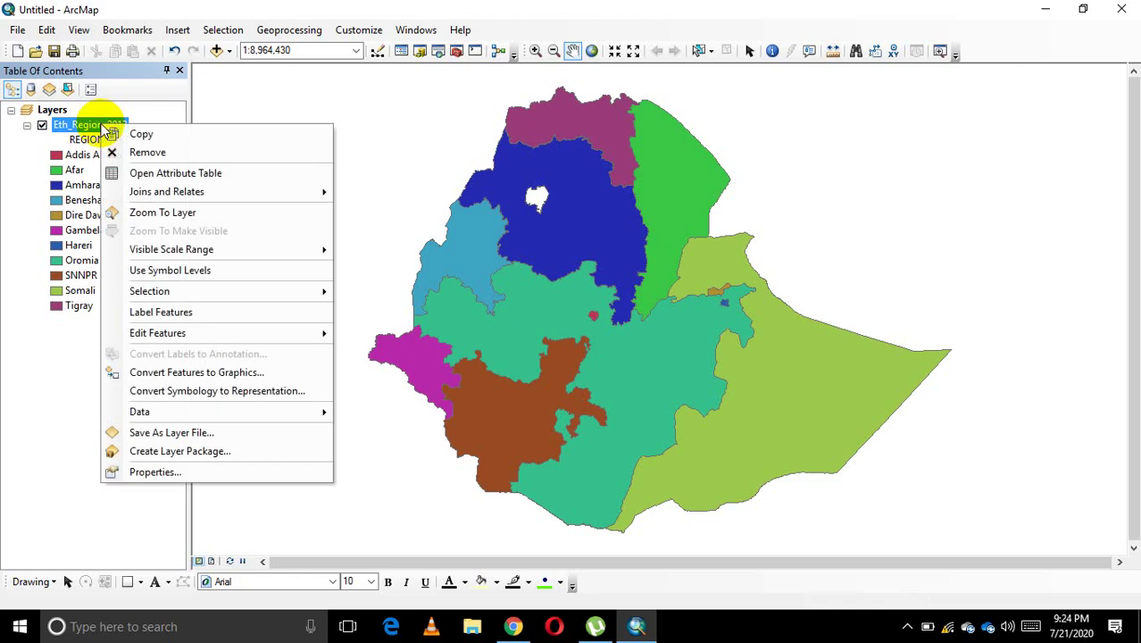
left_click(170, 470)
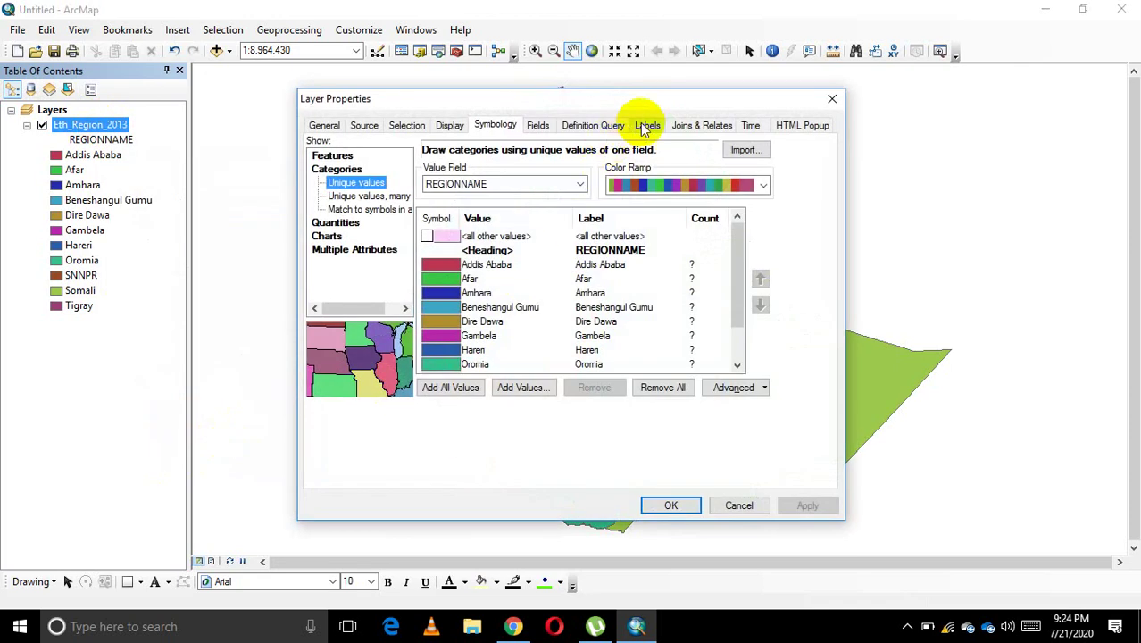
left_click(648, 126)
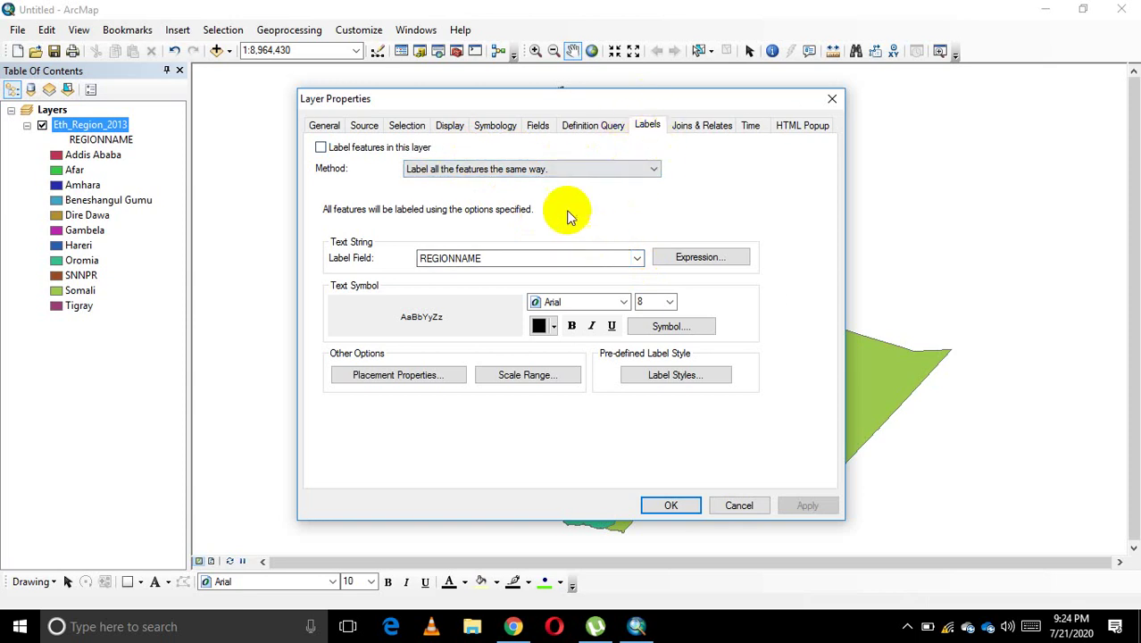
left_click(638, 259)
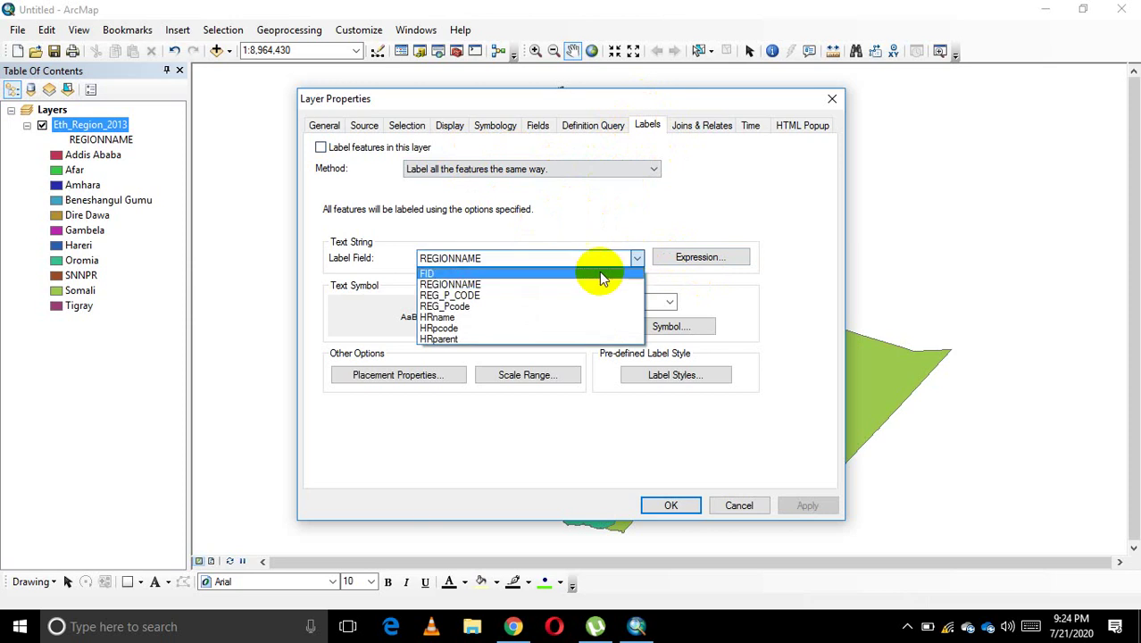
left_click(487, 288)
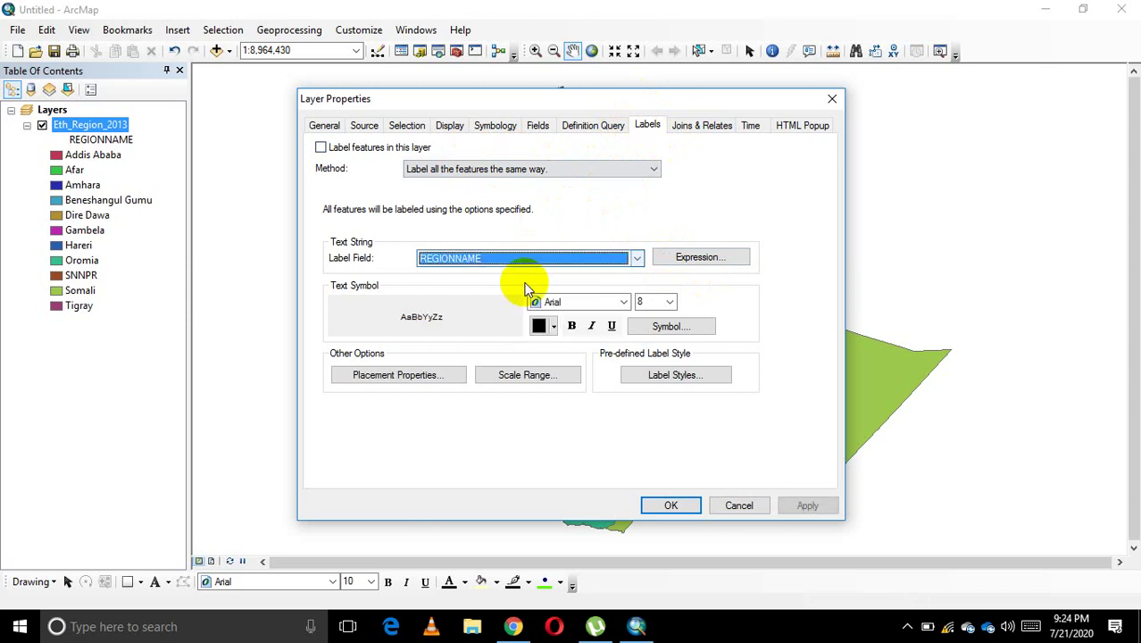
Format the region label text as size 12, bold and black
left_click(646, 301)
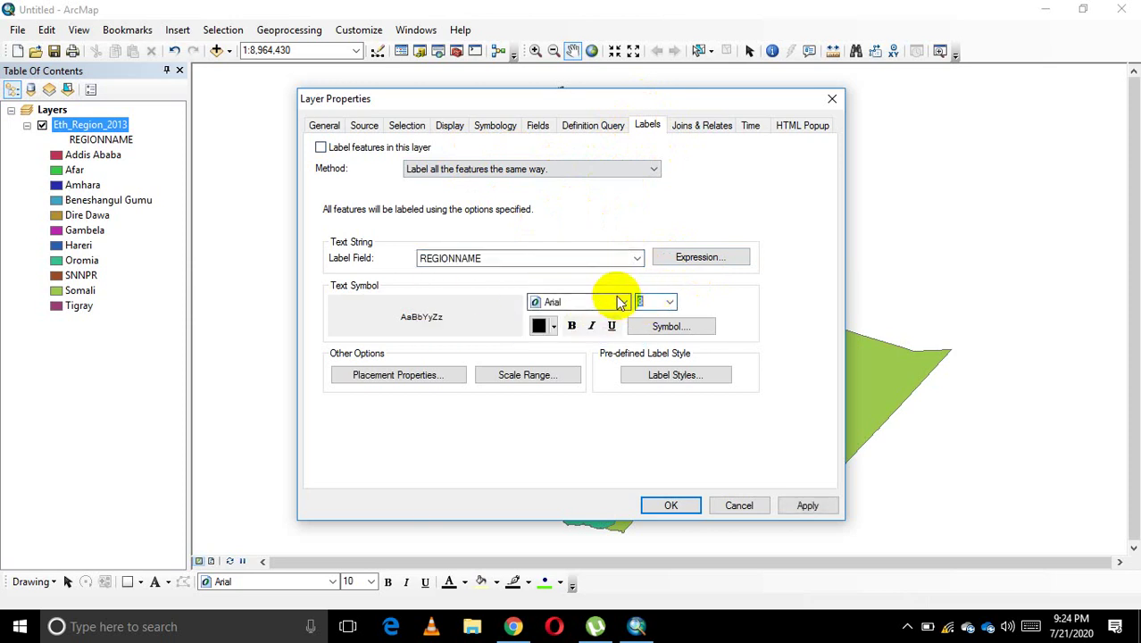
left_click(670, 302)
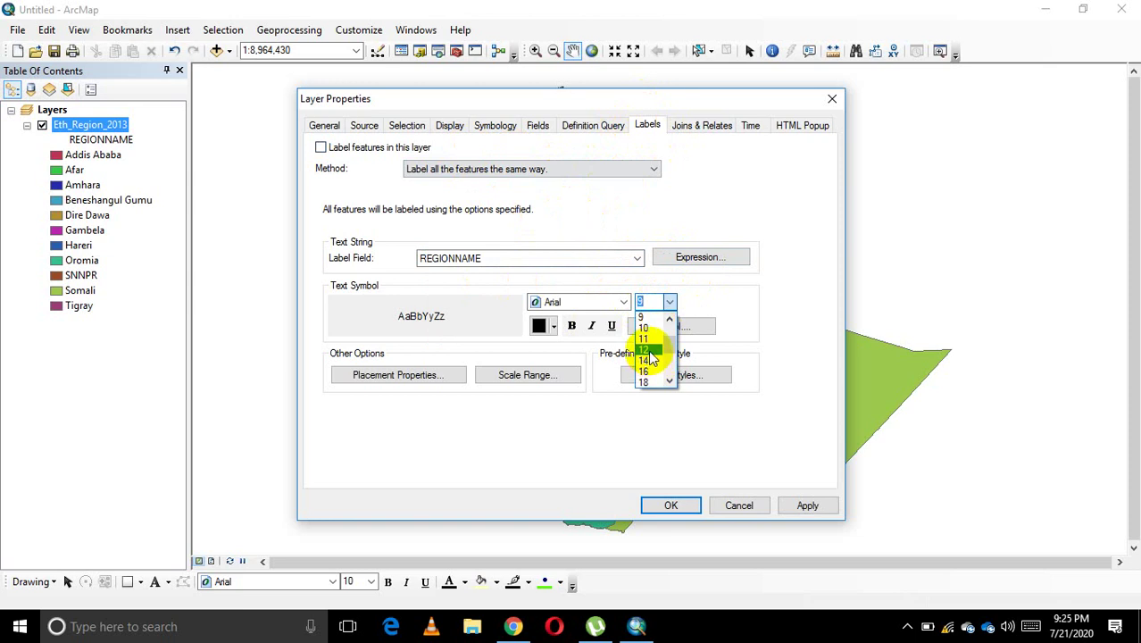
left_click(644, 349)
left_click(571, 326)
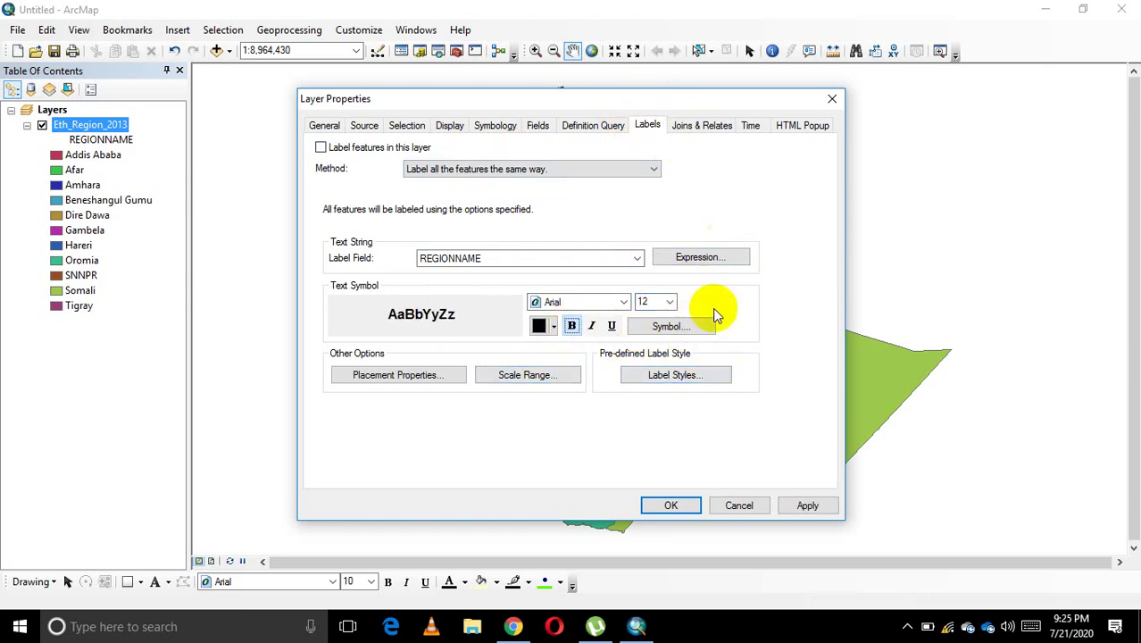
left_click(539, 326)
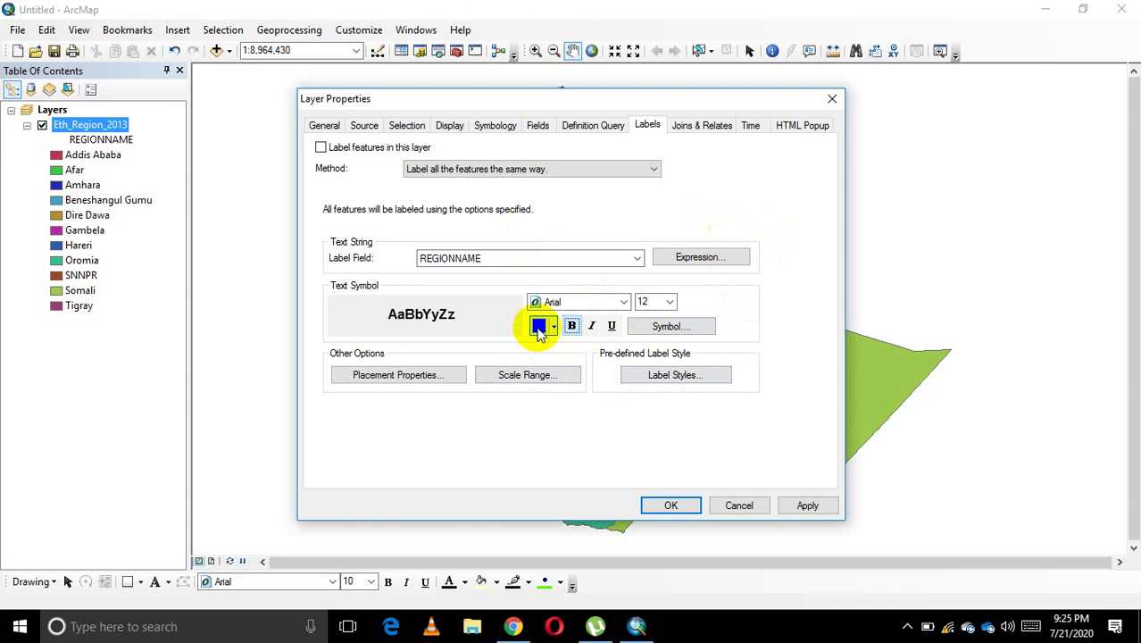
left_click(540, 327)
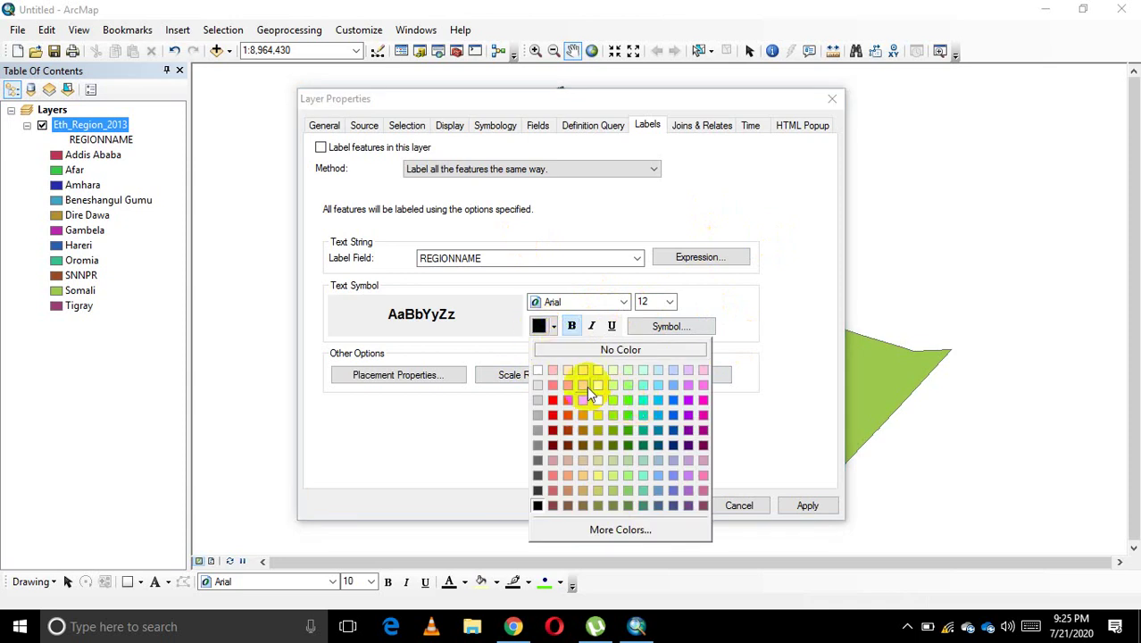
left_click(537, 506)
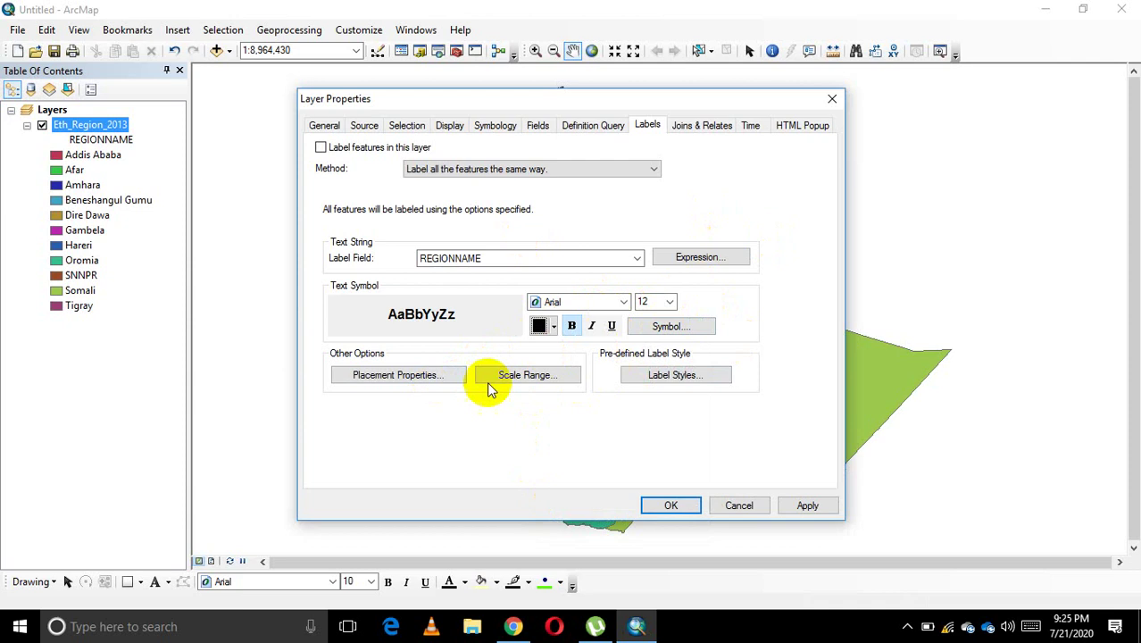
Set label placement to try horizontal first, then straight, only inside polygons, with one label per feature part, and apply the label properties
left_click(400, 378)
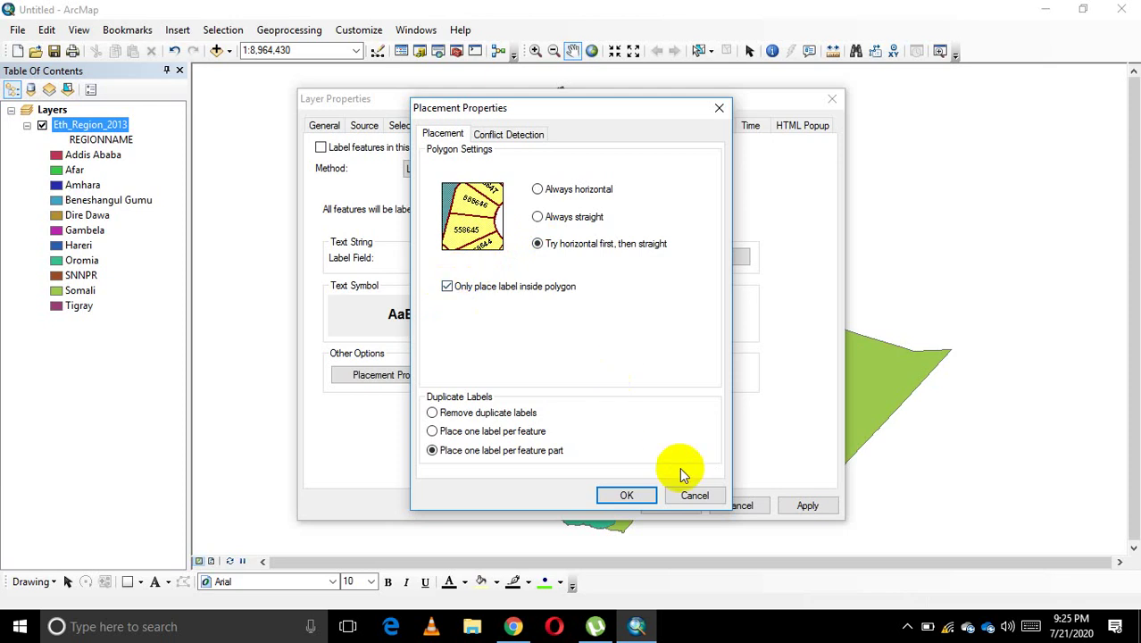
left_click(629, 493)
left_click(803, 506)
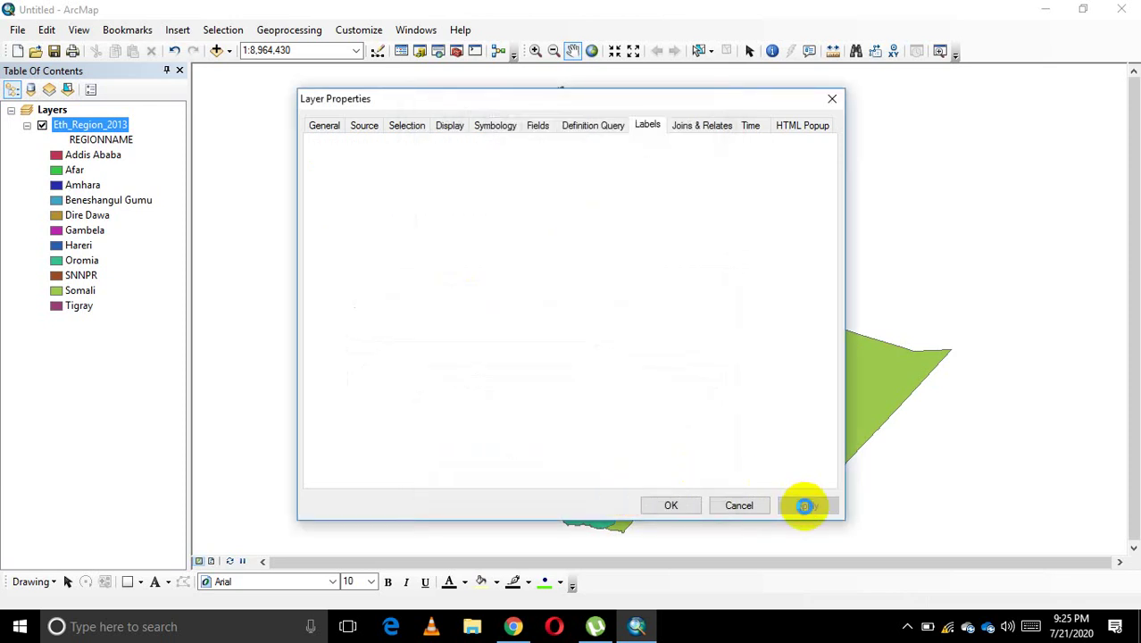
left_click(669, 506)
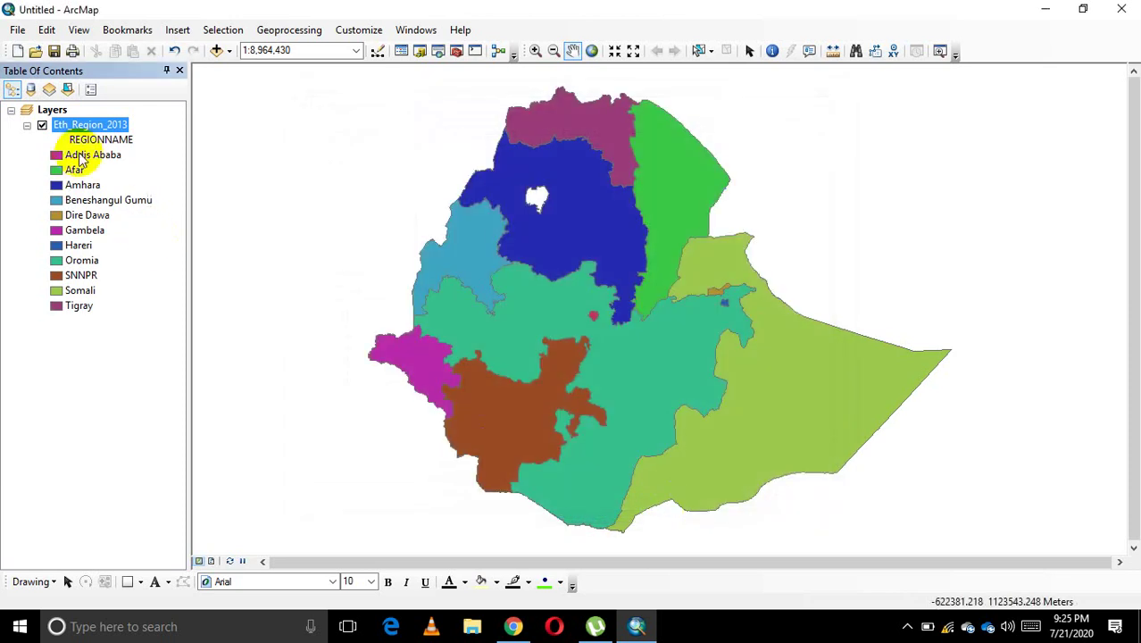
Turn on feature labels for the Eth_Region_2013 layer with the new label formatting
right_click(87, 125)
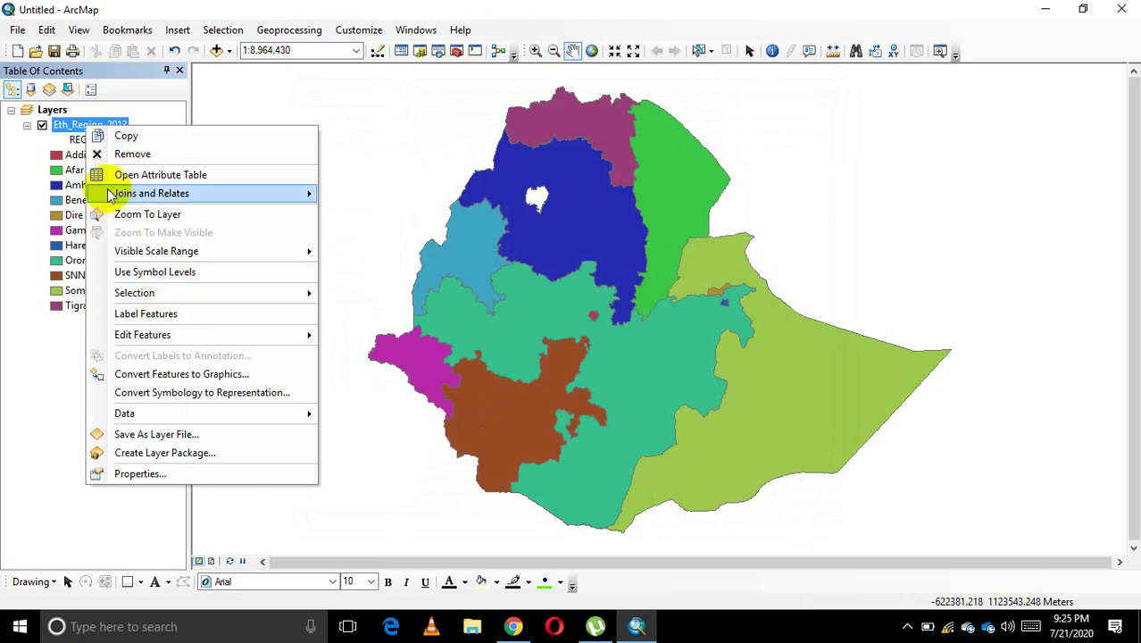
left_click(65, 128)
right_click(64, 128)
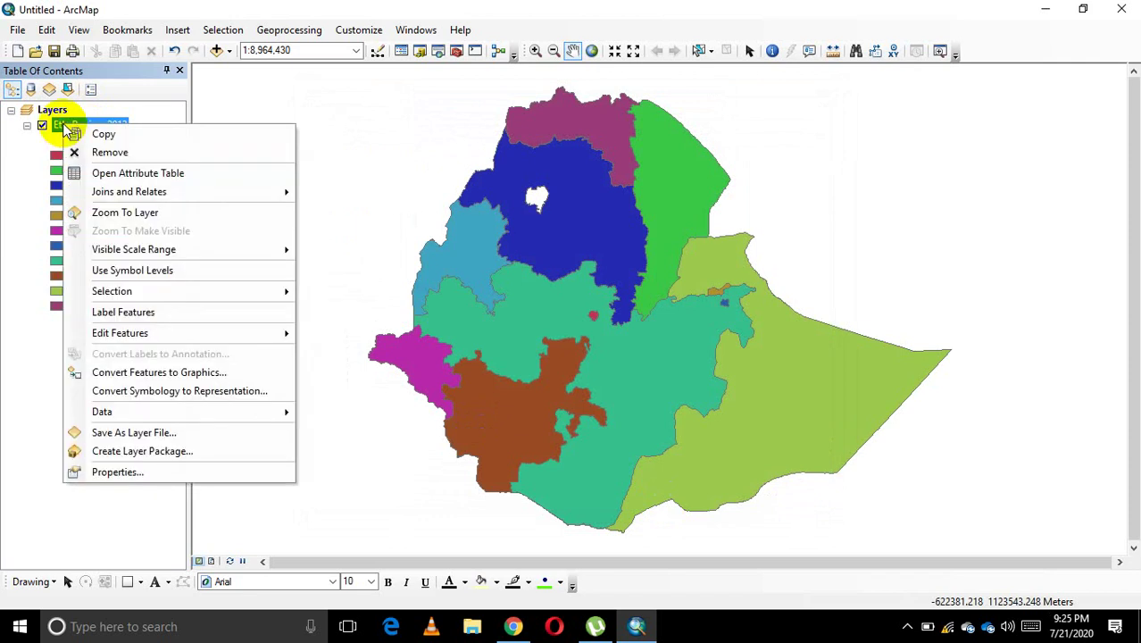
left_click(57, 126)
right_click(57, 127)
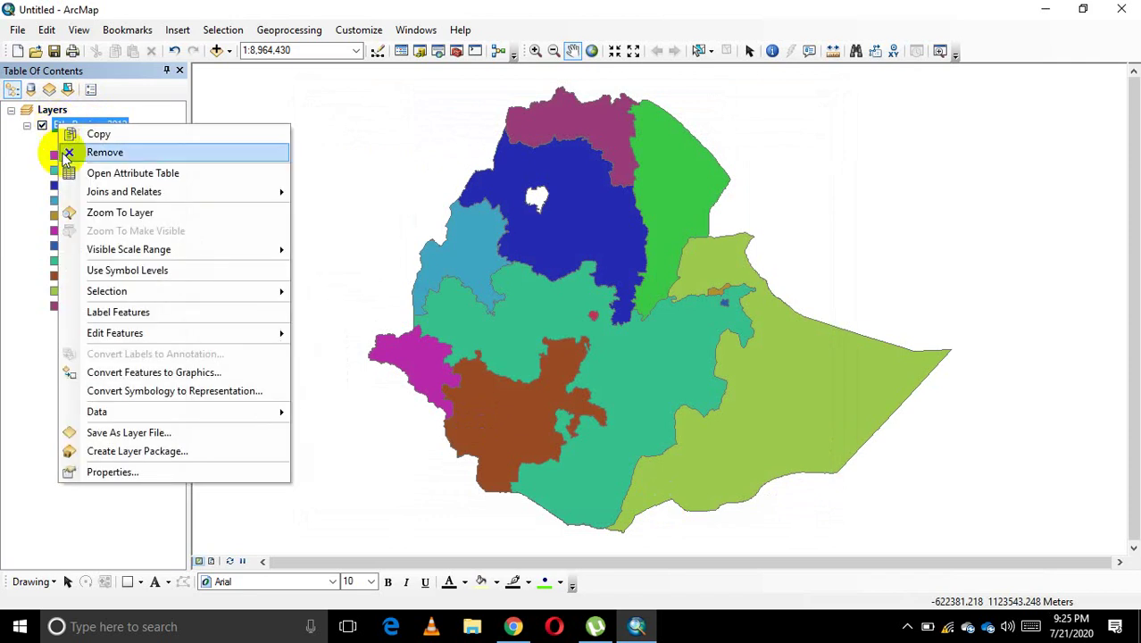
left_click(132, 316)
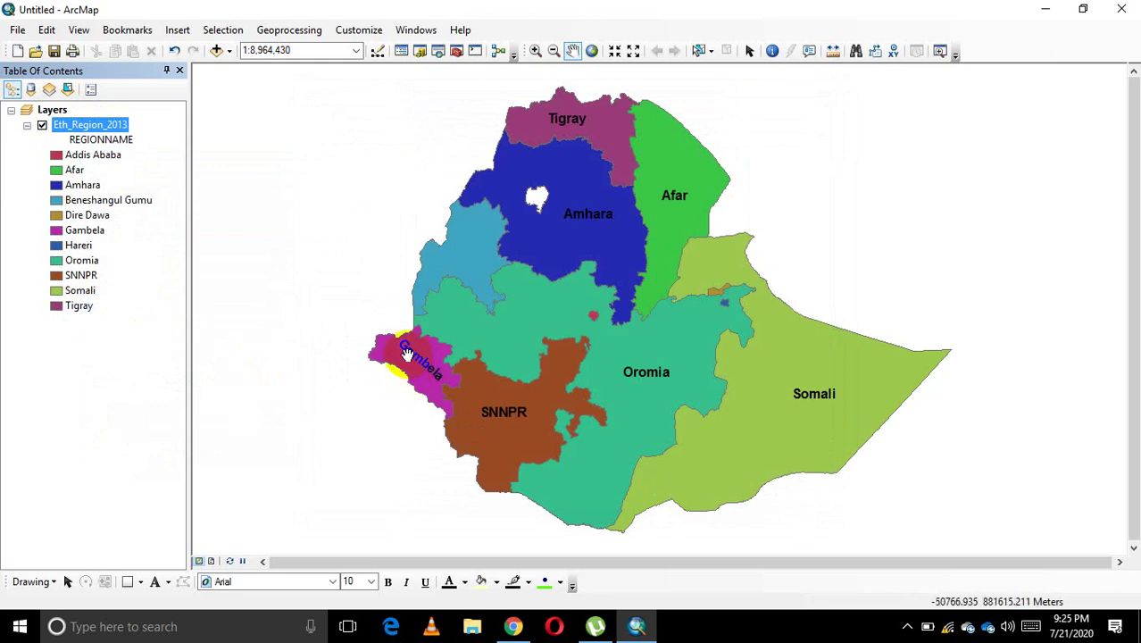
Examine which regions show their names at different map scales, especially Beneshangul Gumu
left_click(435, 378)
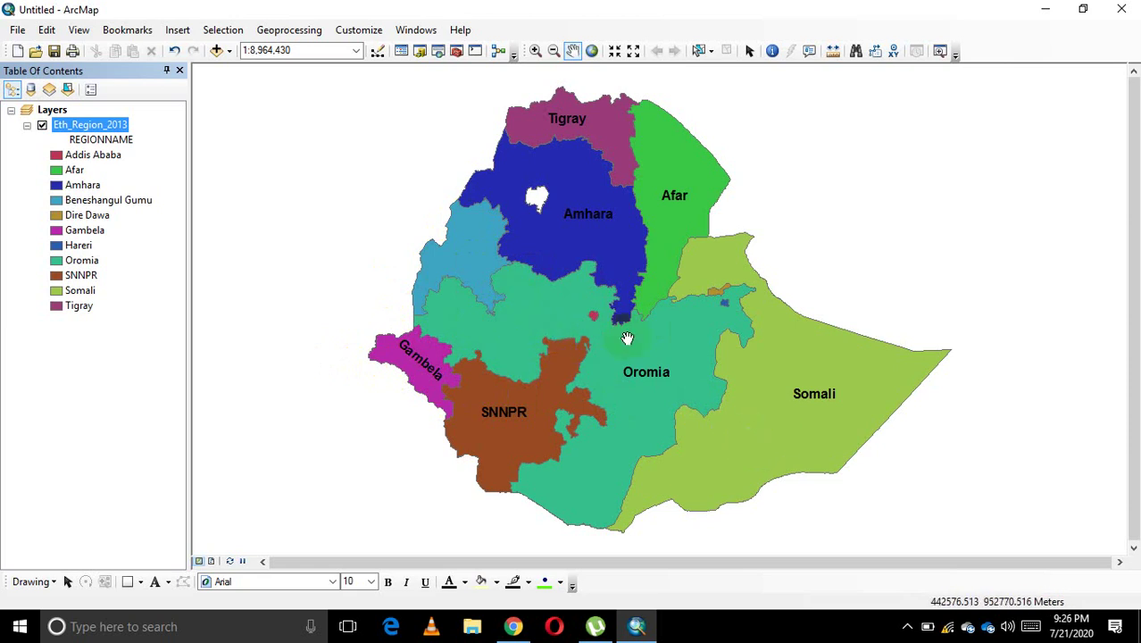
left_click(421, 256)
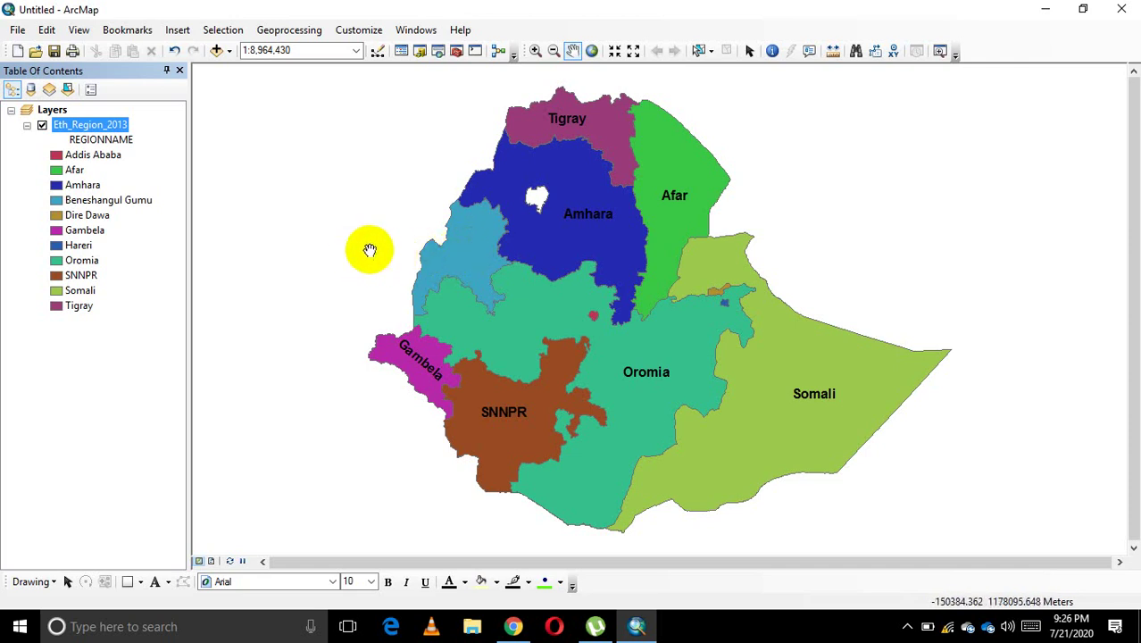
left_click(494, 259)
scroll(466, 249, "down", 1)
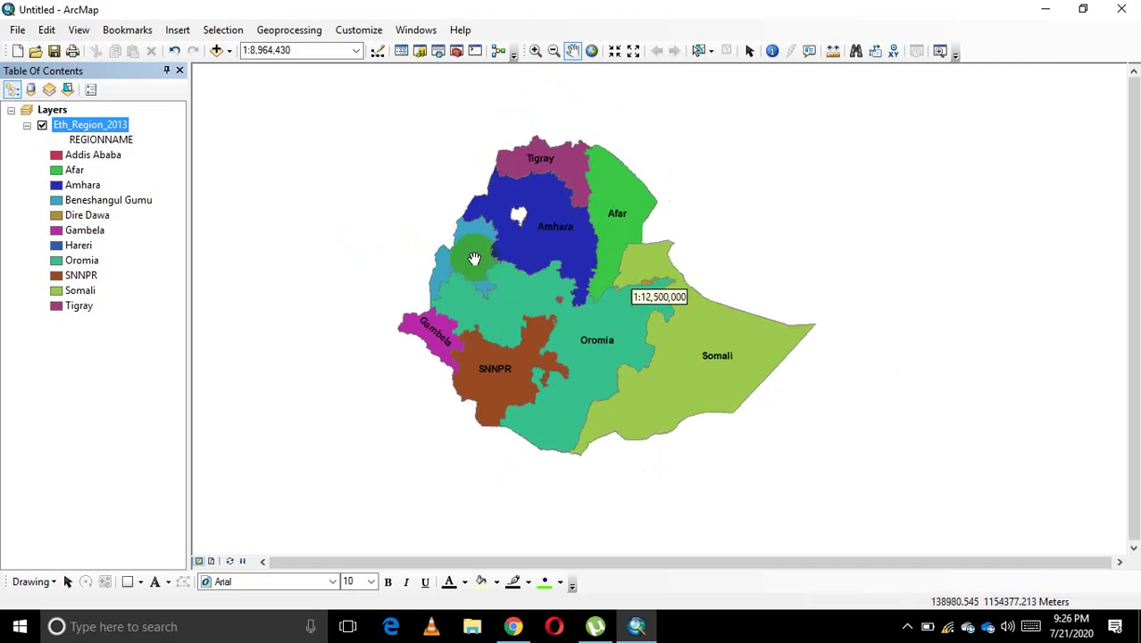
scroll(466, 246, "up", 3)
scroll(465, 226, "up", 2)
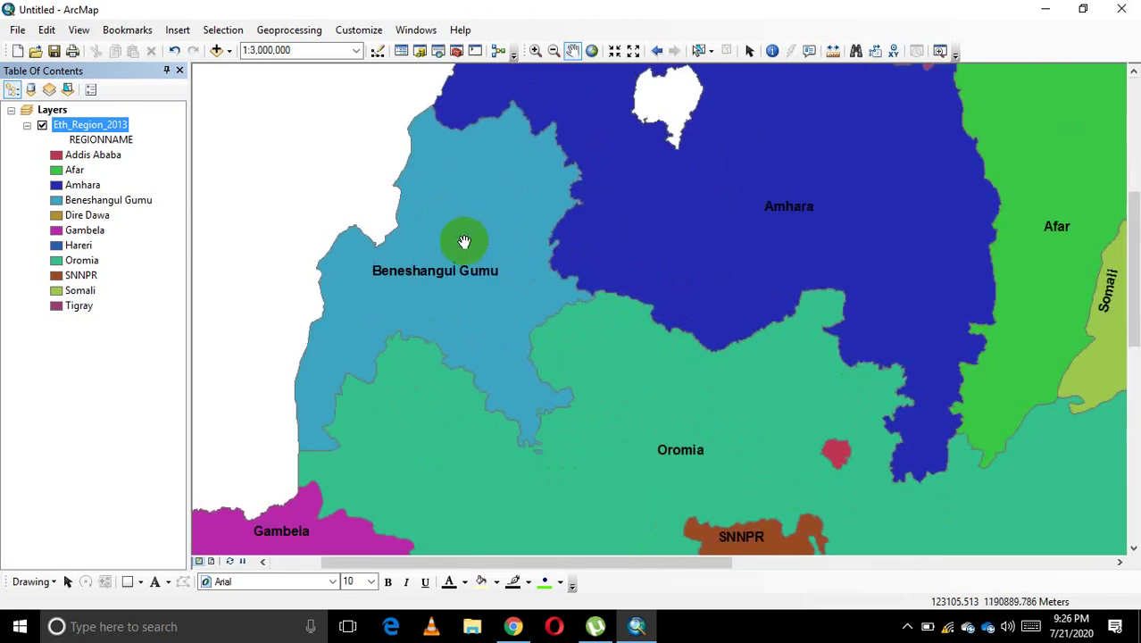
scroll(470, 265, "down", 2)
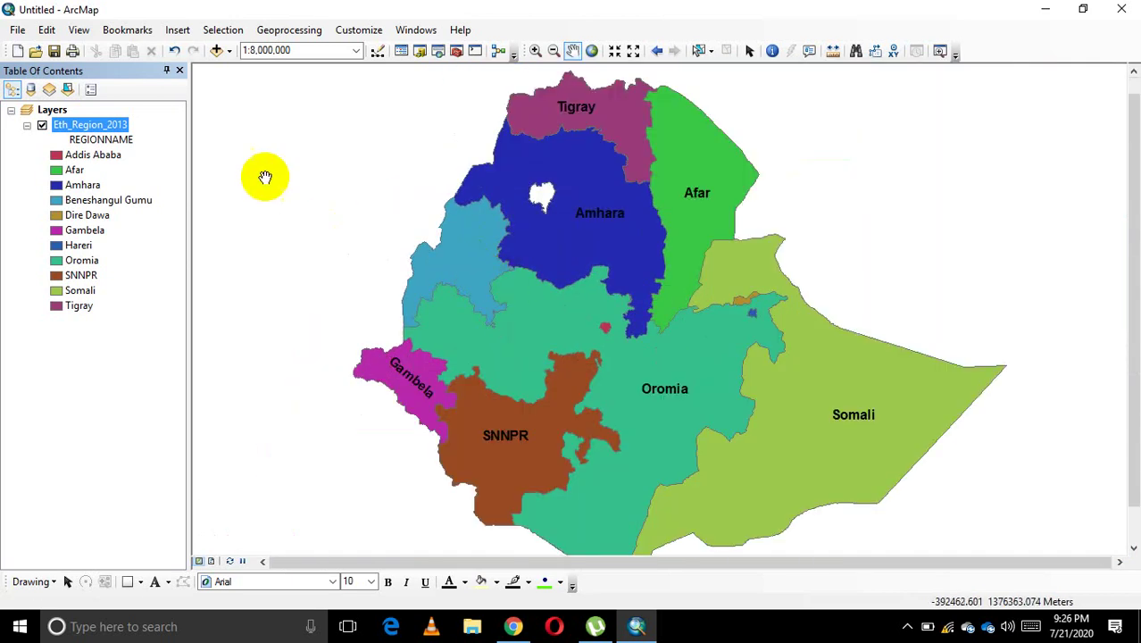
Reduce the Eth_Region_2013 label text size to 10, apply it, and check the labels on the map
right_click(114, 128)
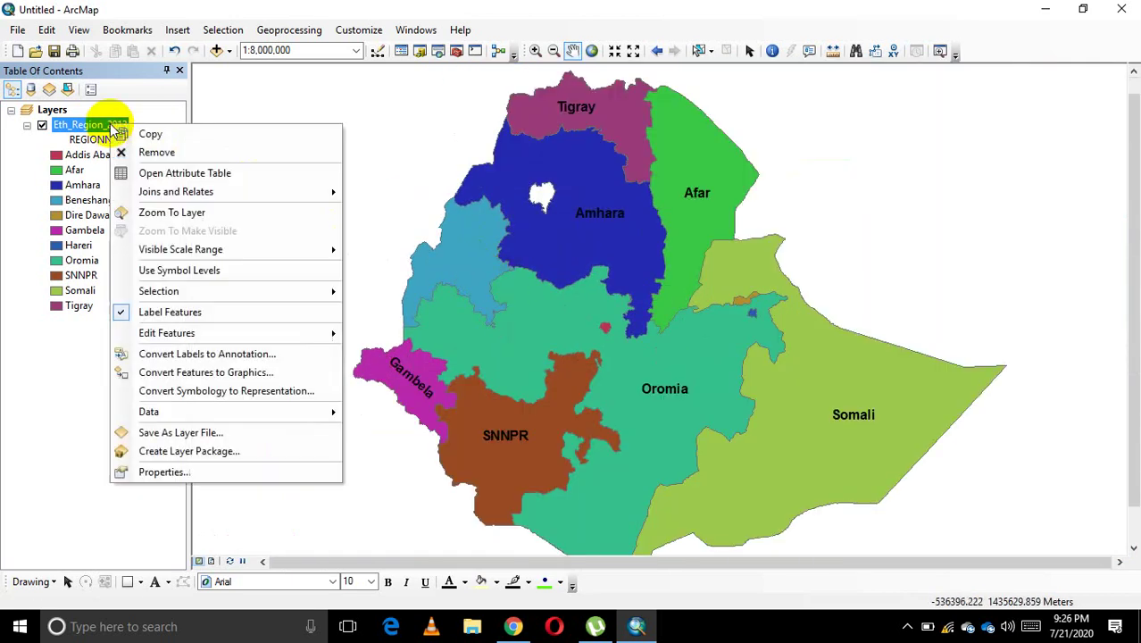
left_click(211, 472)
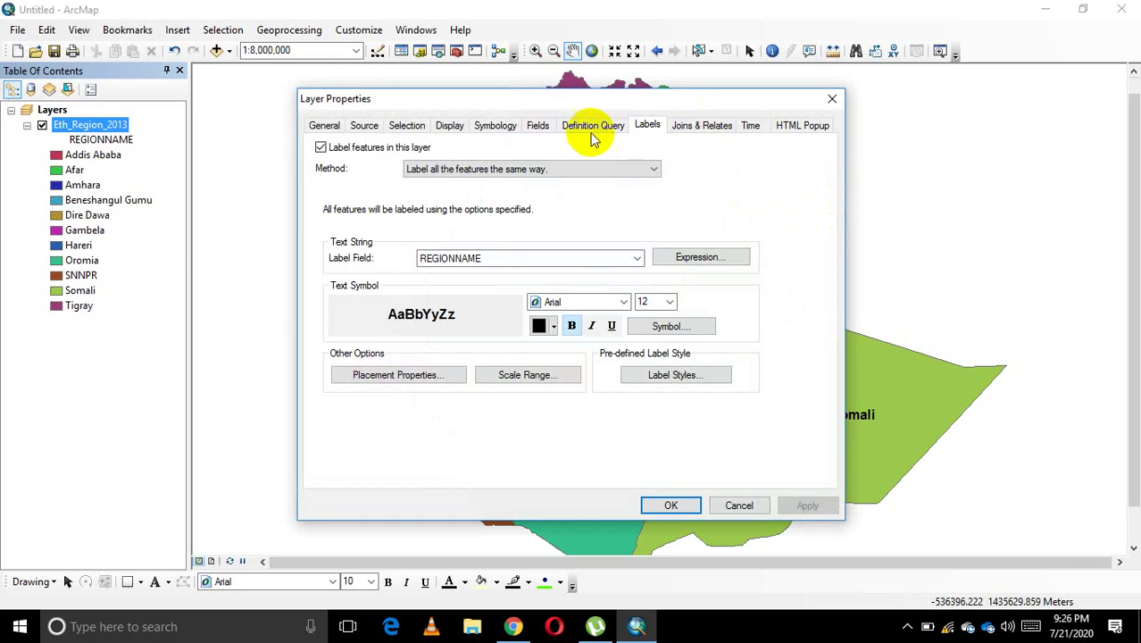
left_click(671, 303)
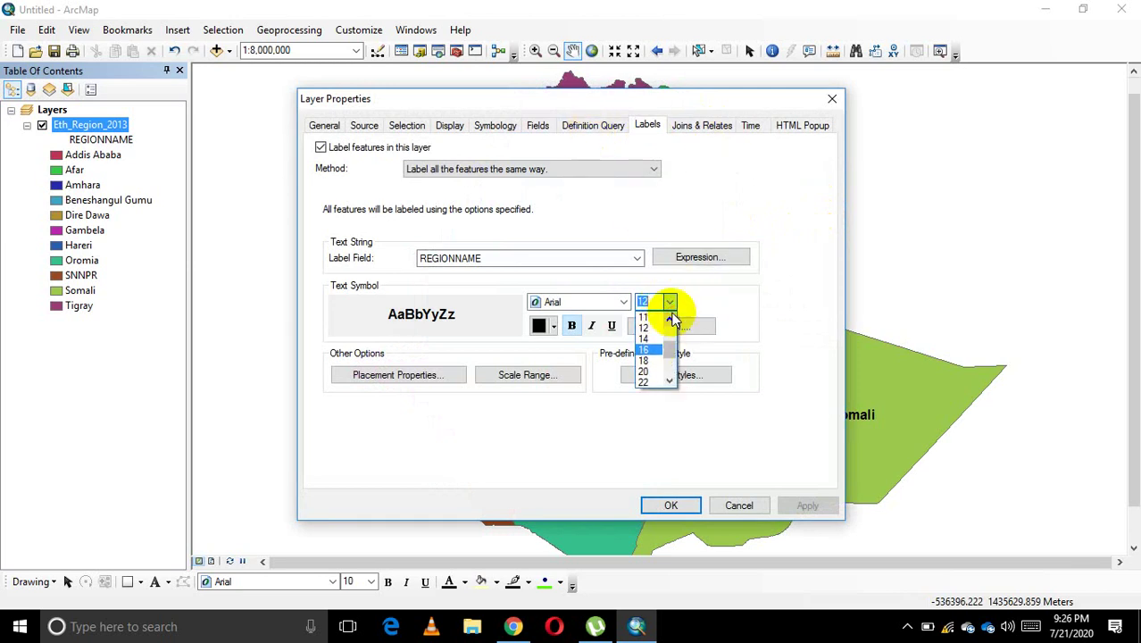
left_click(670, 317)
left_click(649, 328)
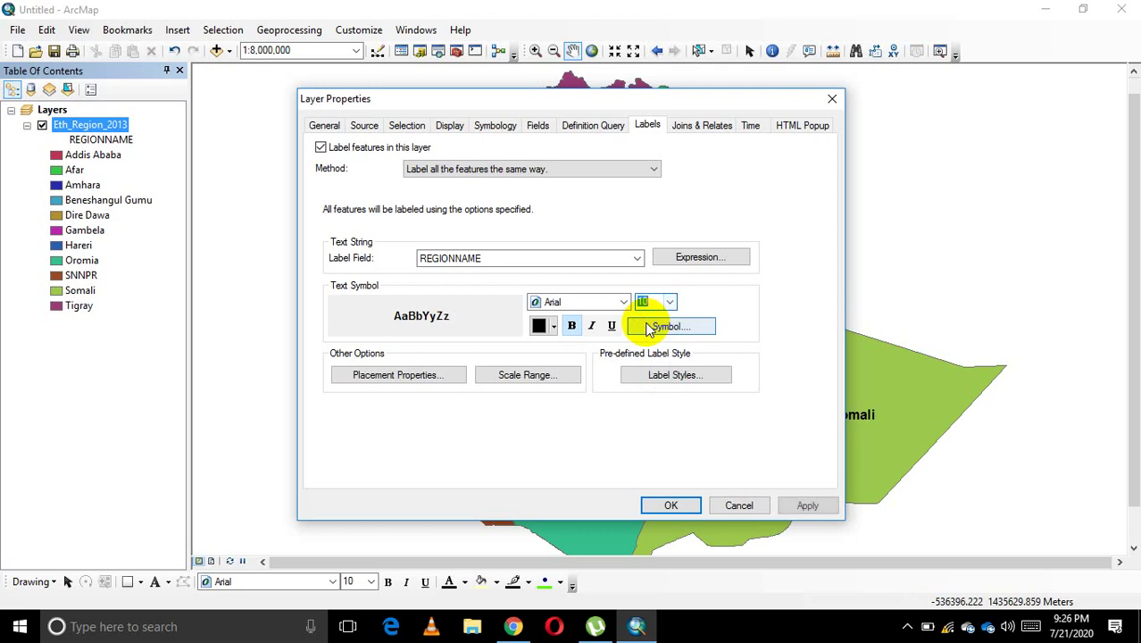
left_click(804, 505)
left_click(679, 506)
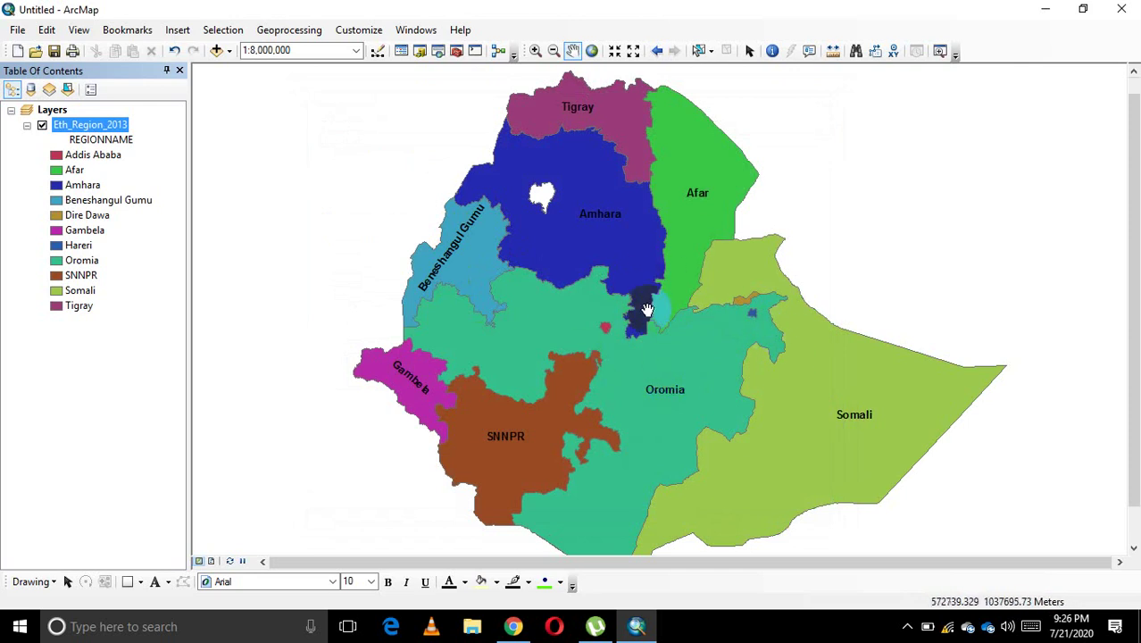
left_click(901, 301)
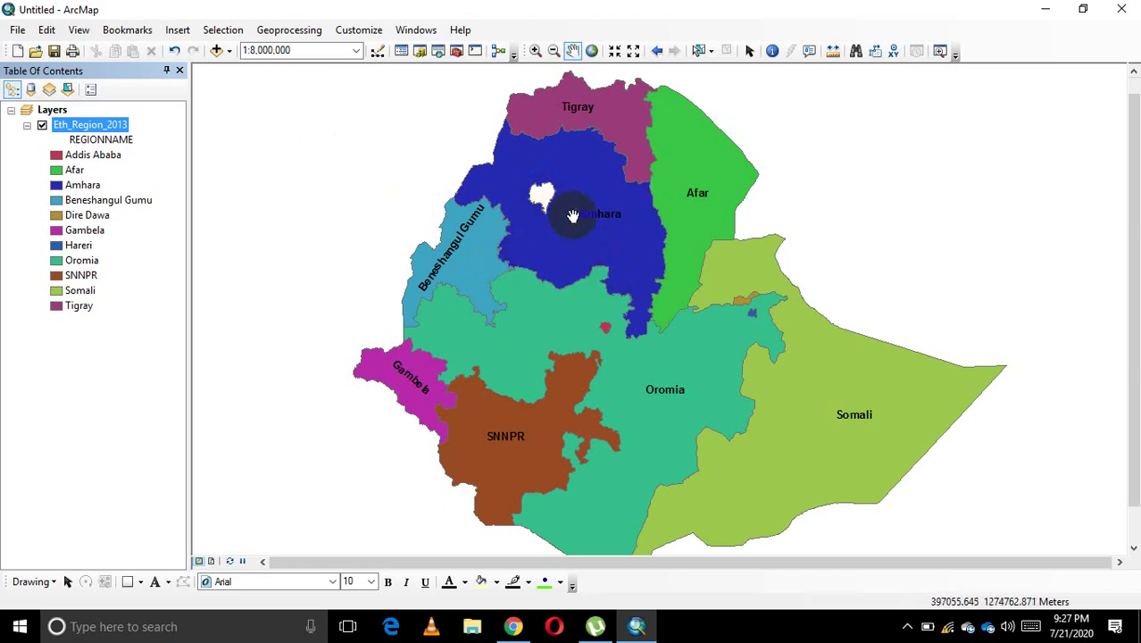
left_click_drag(603, 244, 589, 242)
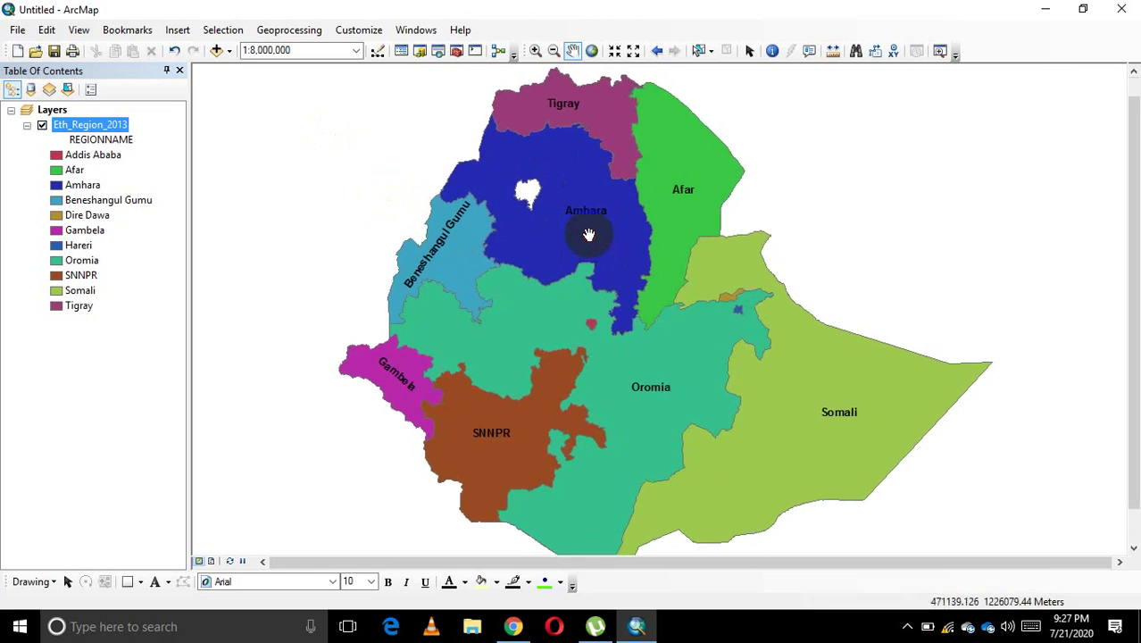
Compare how the labelled regions map appears in data view and in layout view
left_click(628, 264)
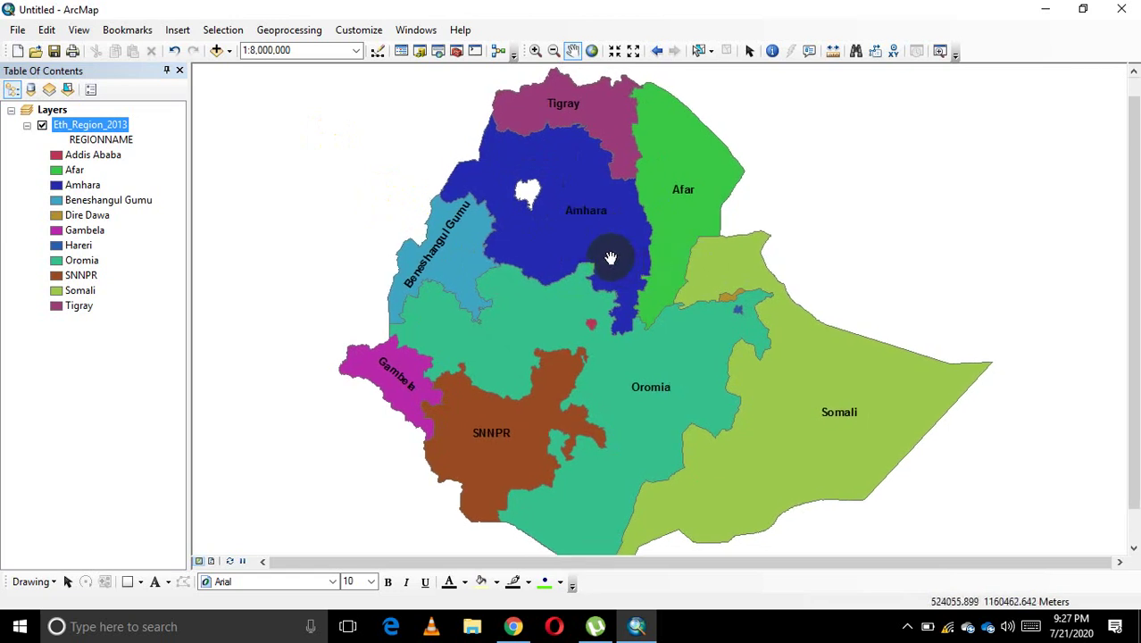
left_click(489, 217)
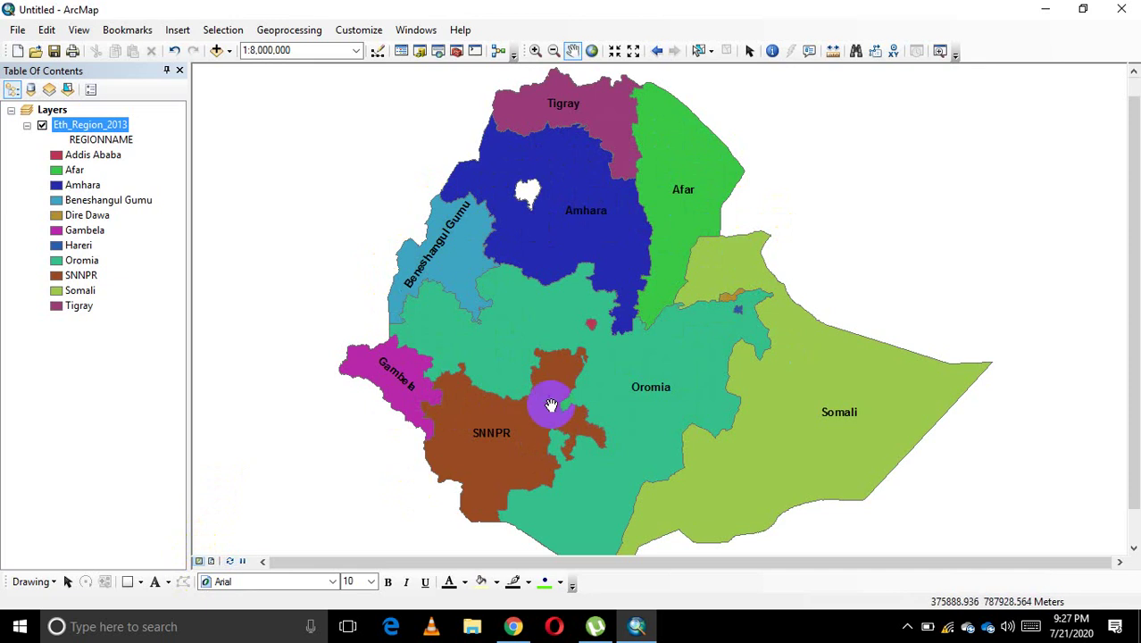
left_click(214, 562)
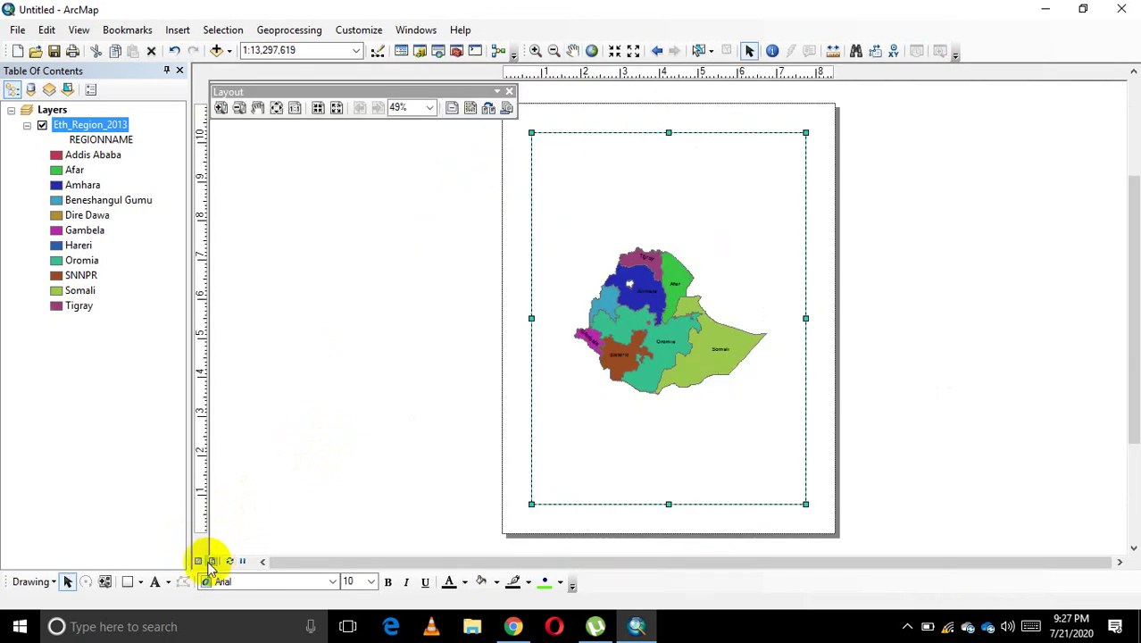
left_click(197, 561)
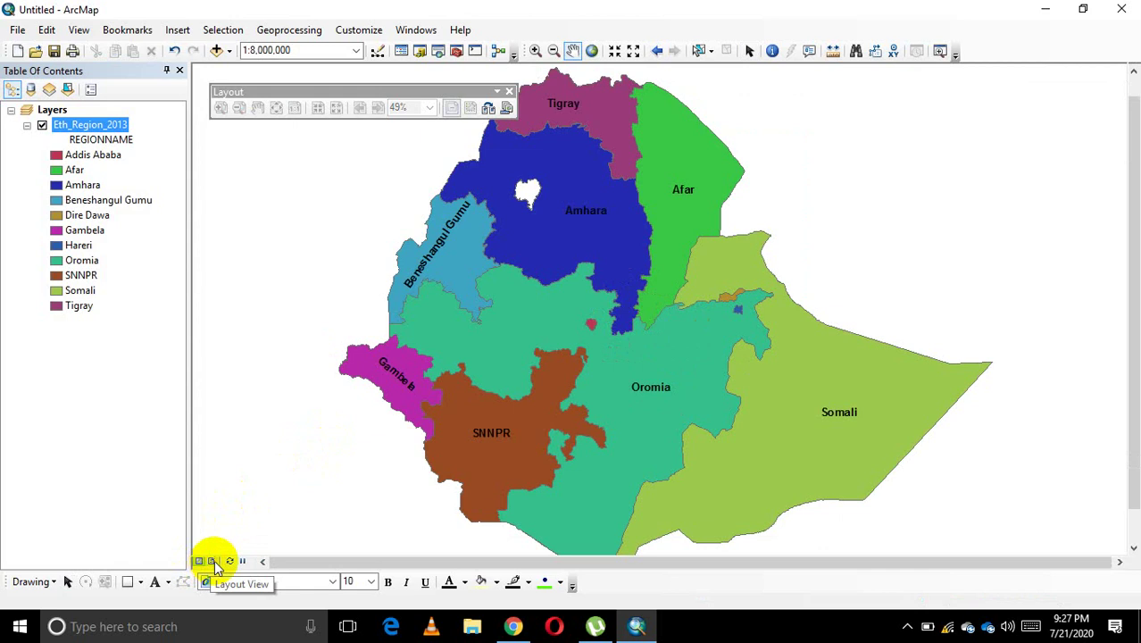
left_click(213, 562)
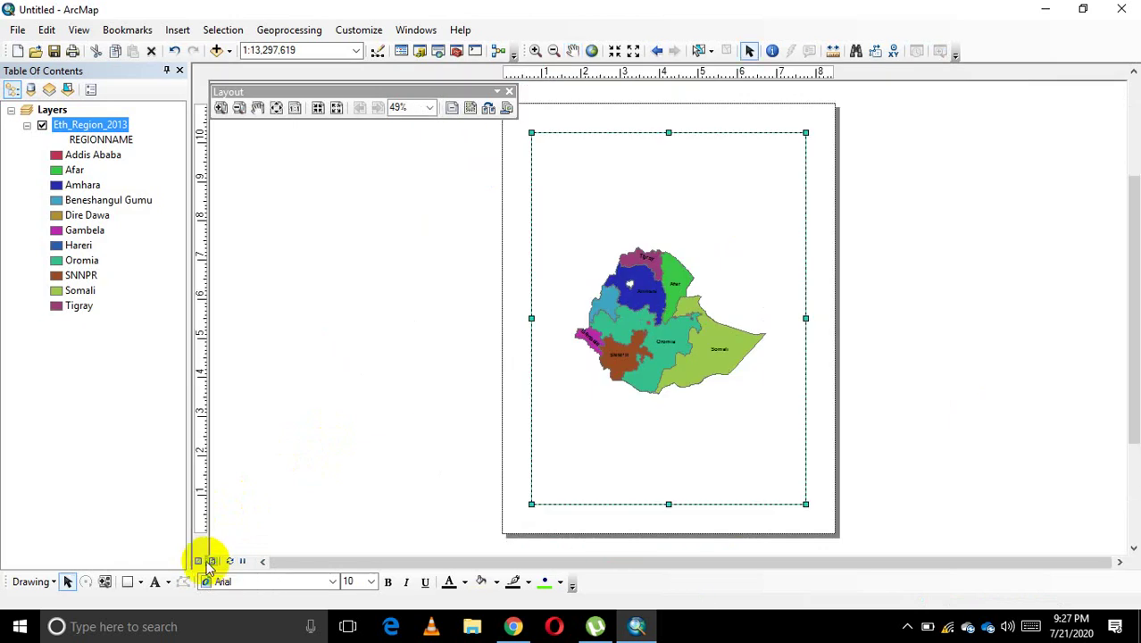
left_click(198, 561)
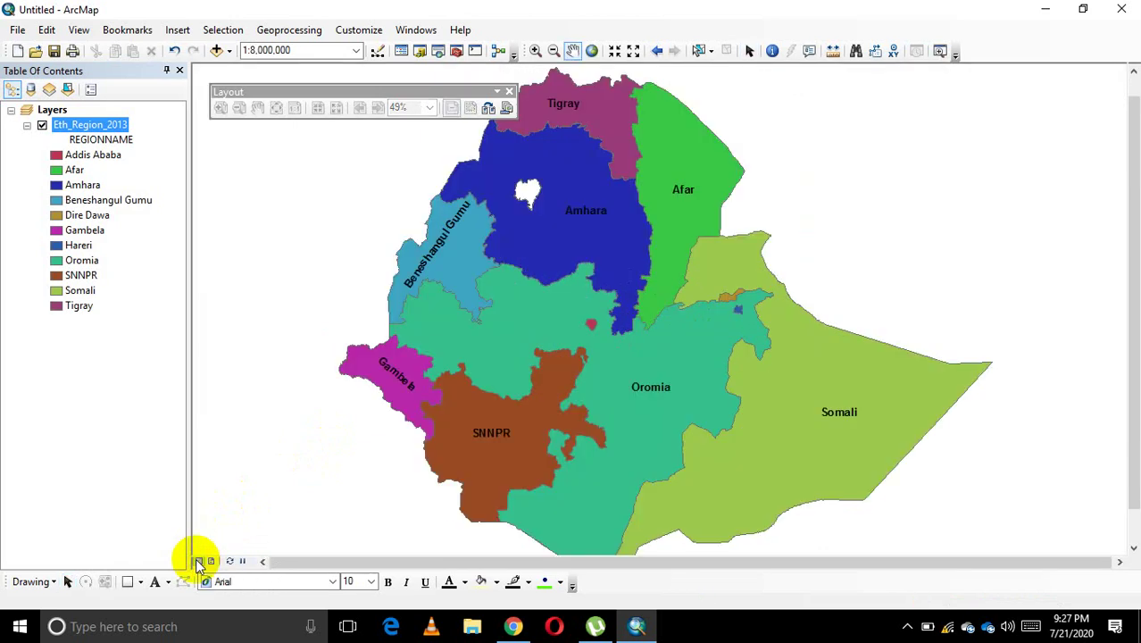
Turn off the feature labels of the Eth_Region_2013 layer and check the unlabelled map in layout view
right_click(70, 125)
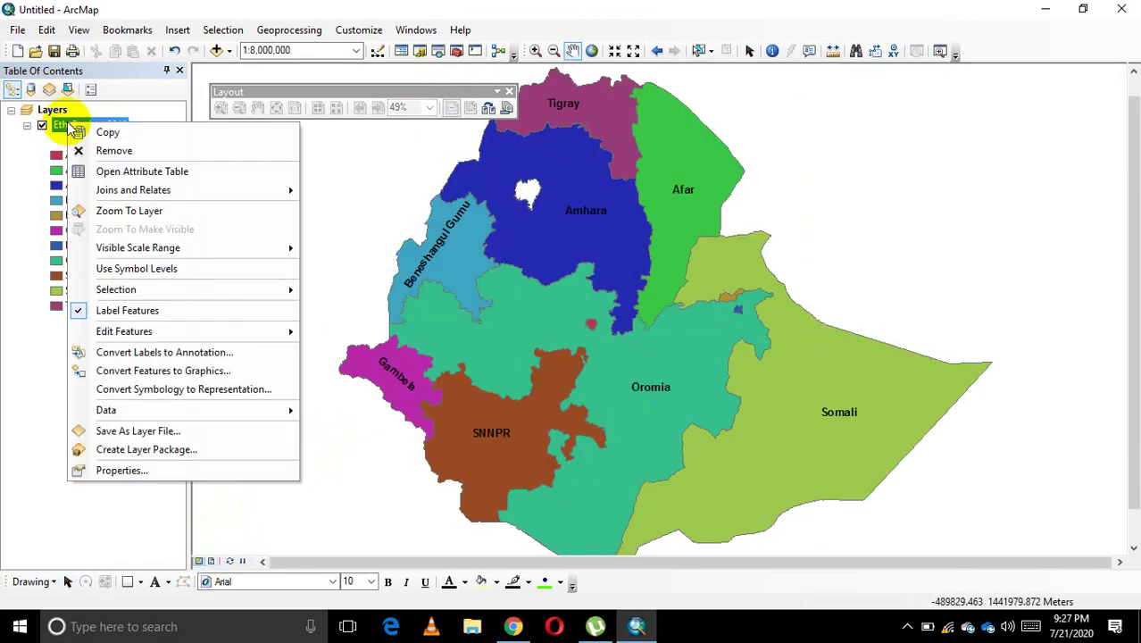
left_click(124, 312)
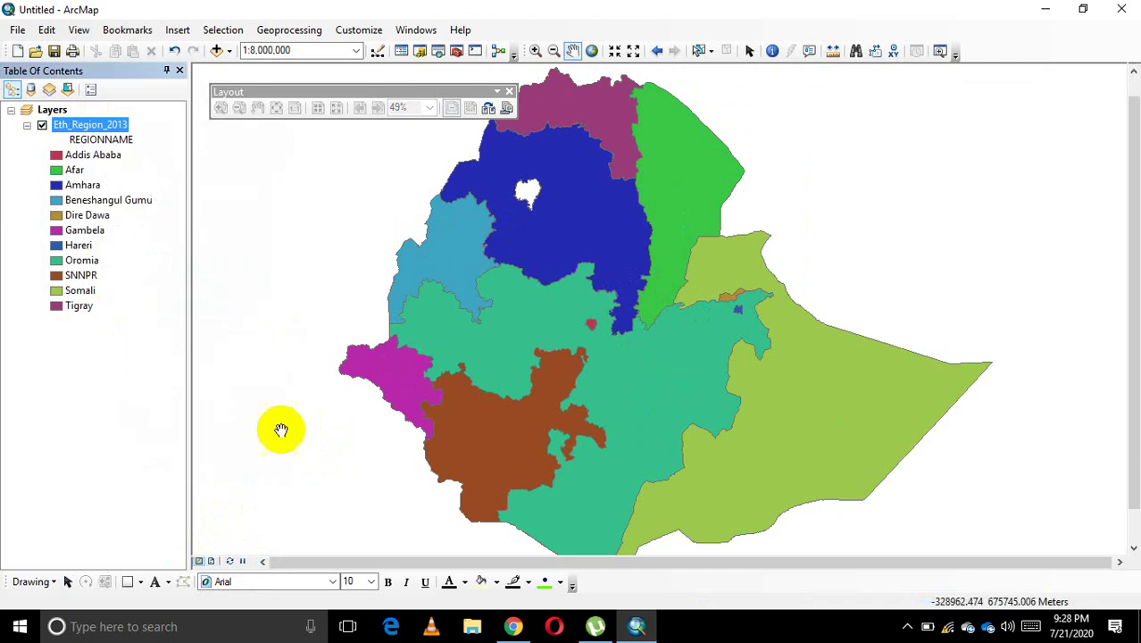
left_click(212, 561)
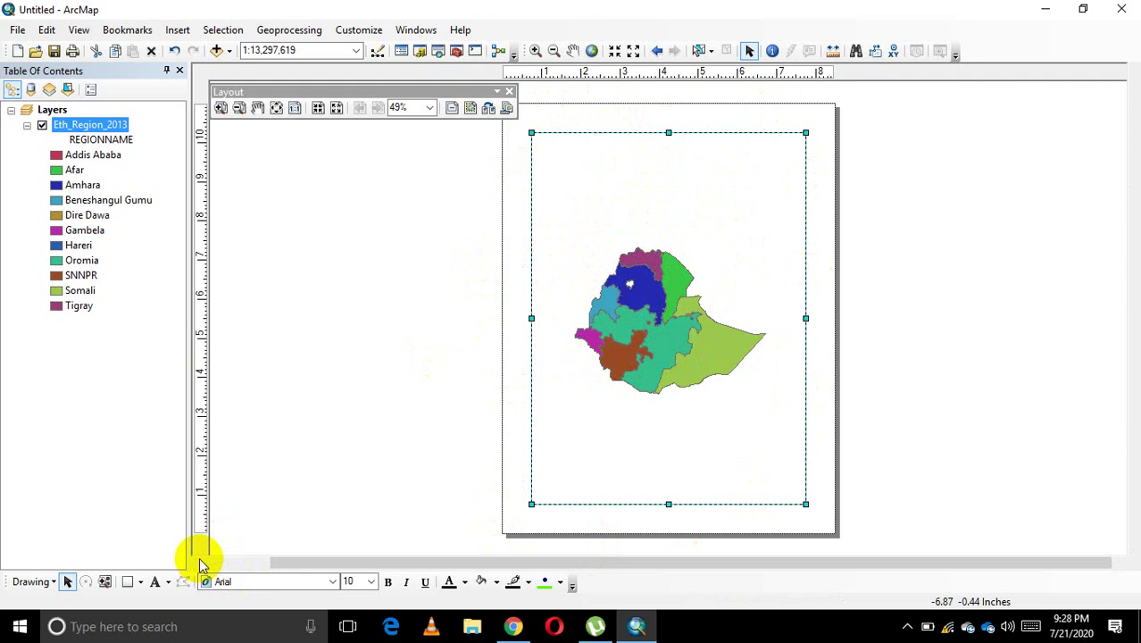
left_click(199, 561)
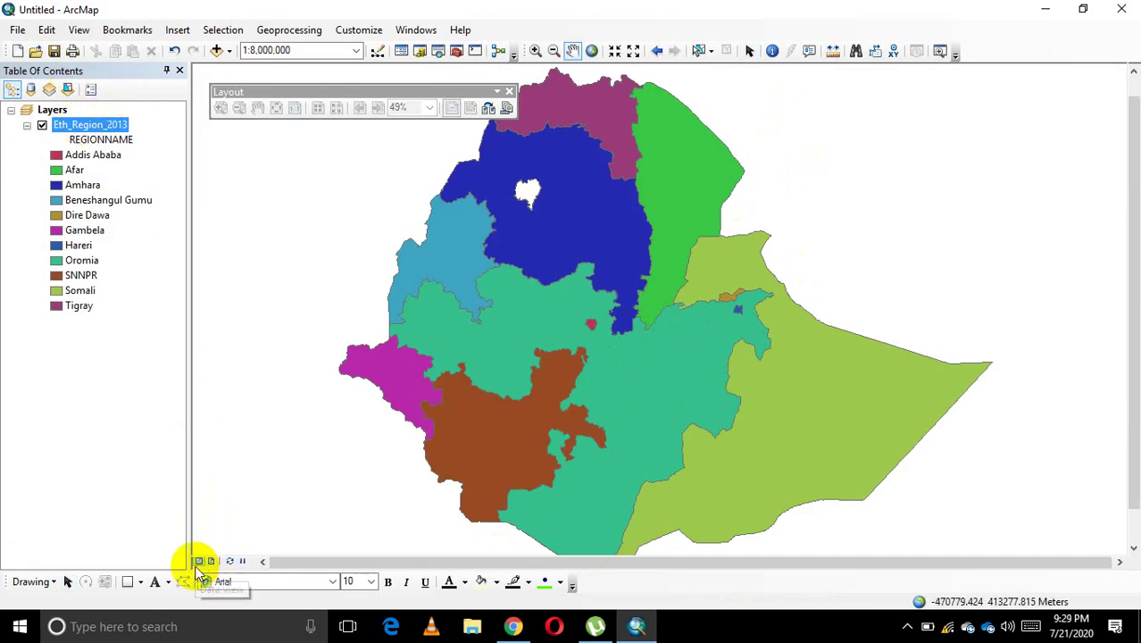
Zoom to the Eth_Region_2013 layer and fit the data frame to the page margins in the layout
right_click(91, 125)
left_click(158, 209)
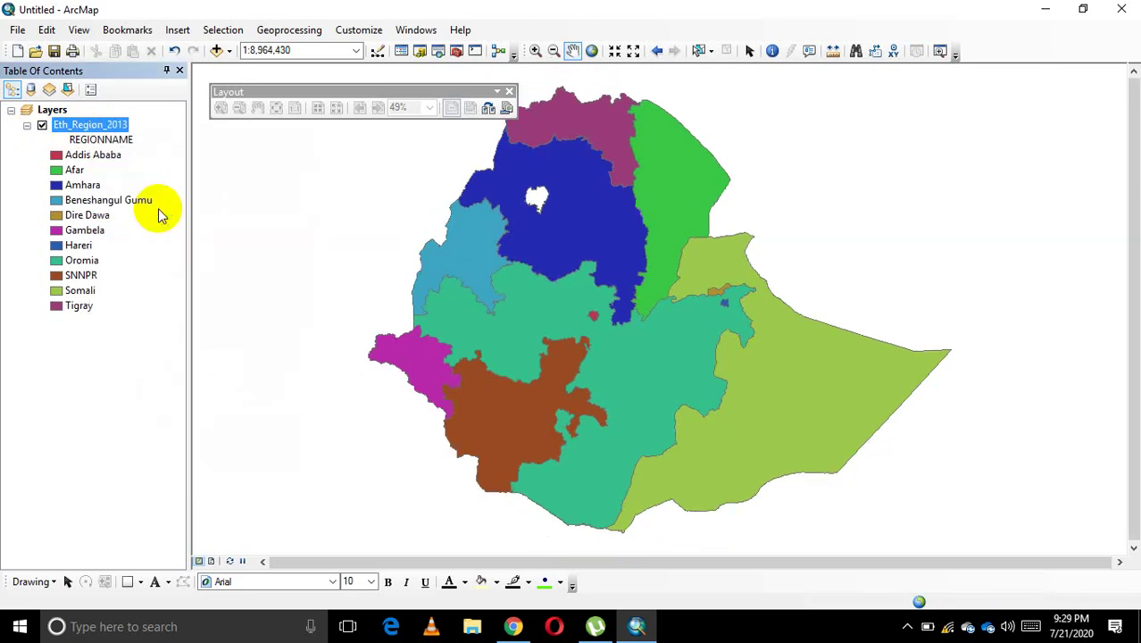
left_click(212, 562)
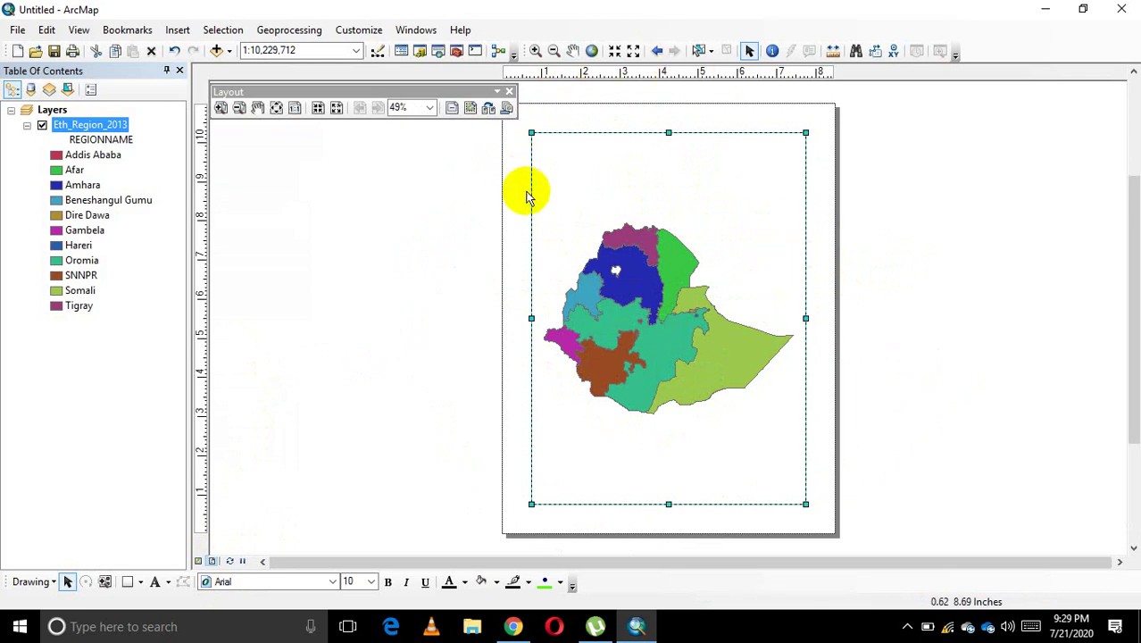
right_click(809, 251)
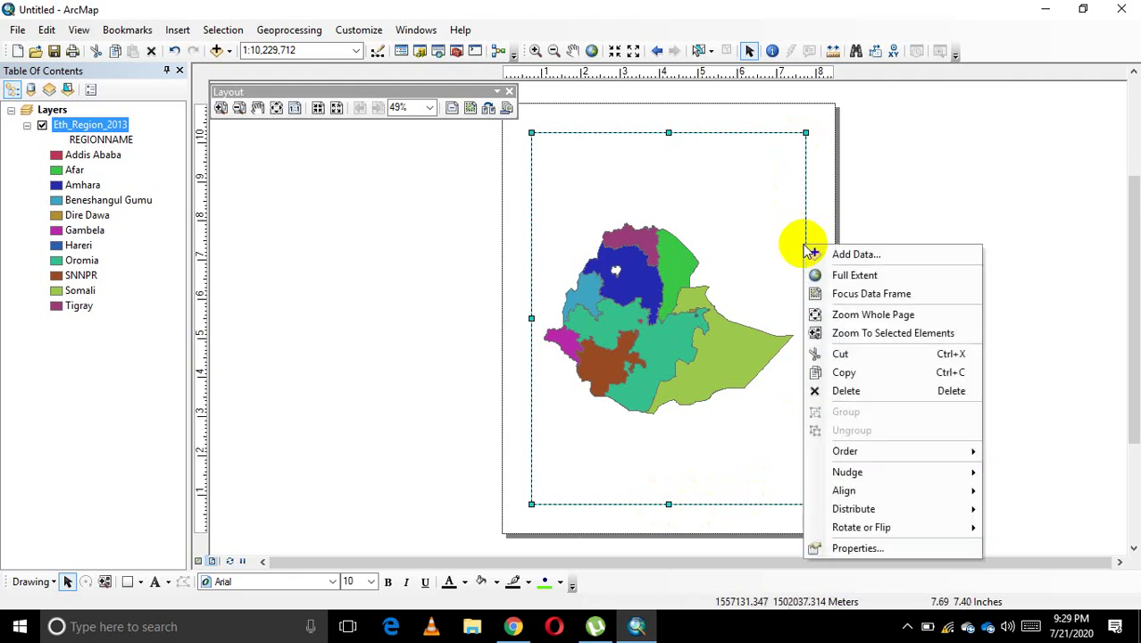
mouse_move(858, 492)
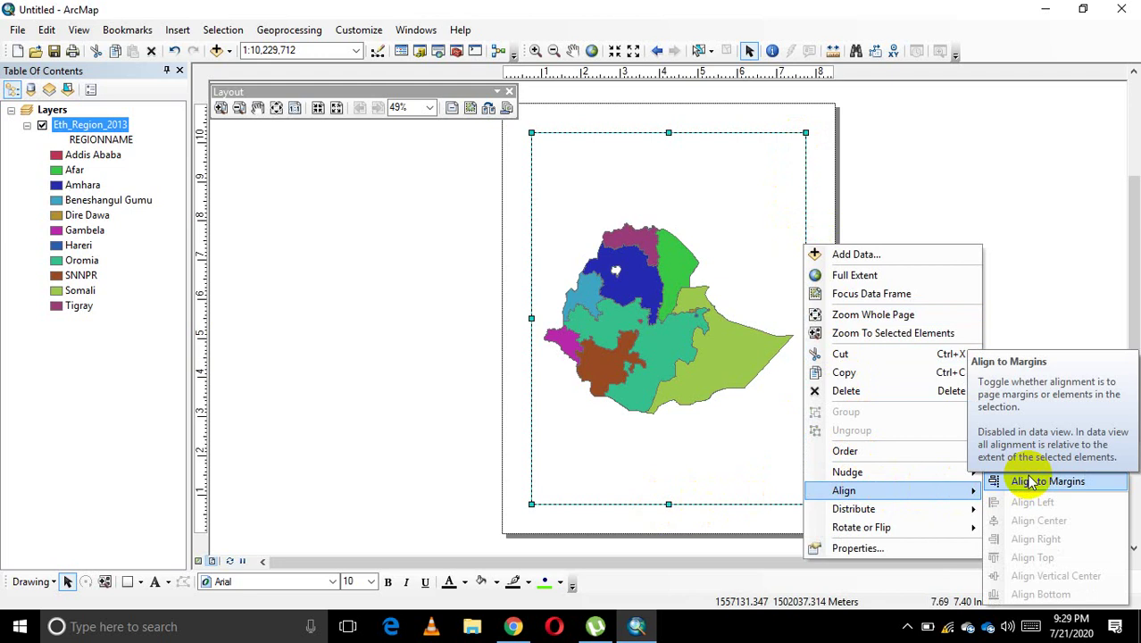
mouse_move(897, 508)
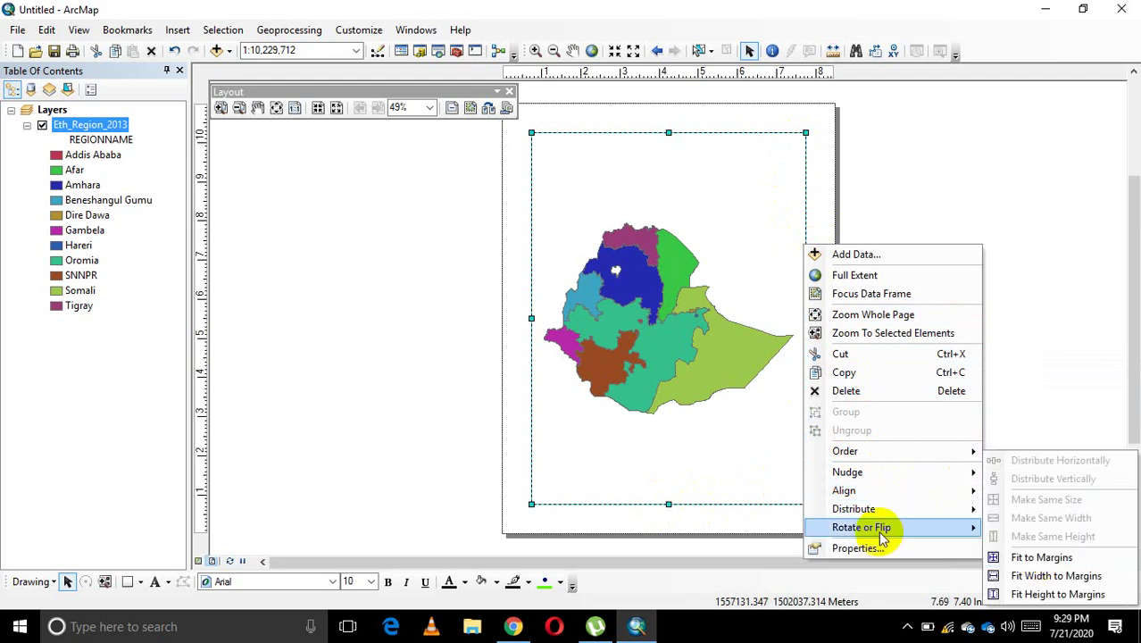
left_click(1041, 559)
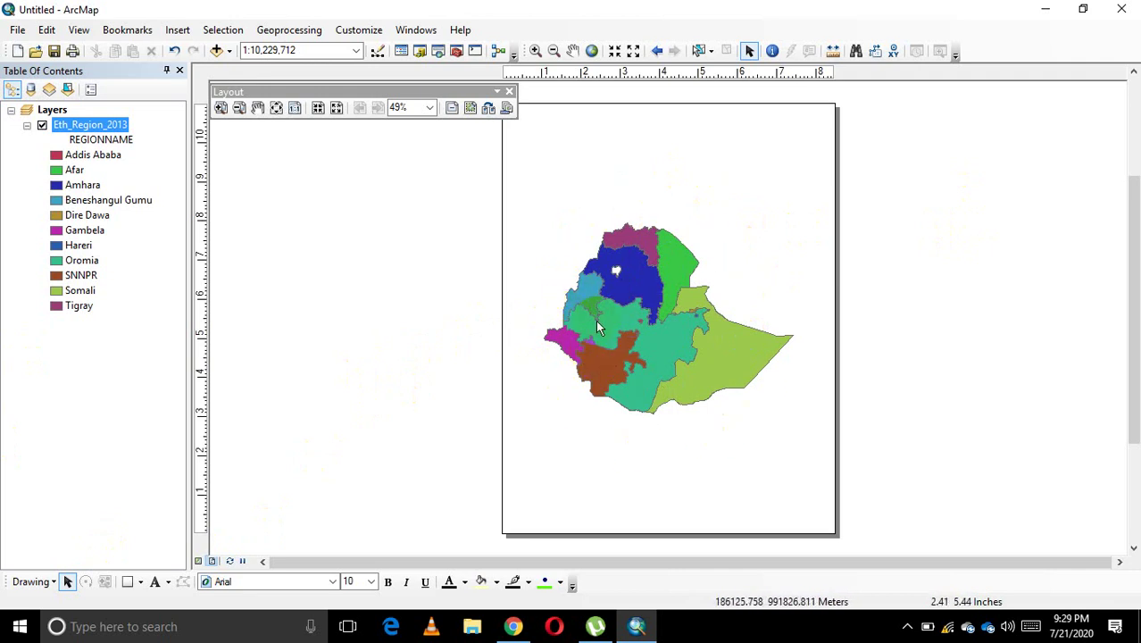
Zoom the resized data frame to the Eth_Region_2013 layer in data view and return to the layout
left_click(199, 562)
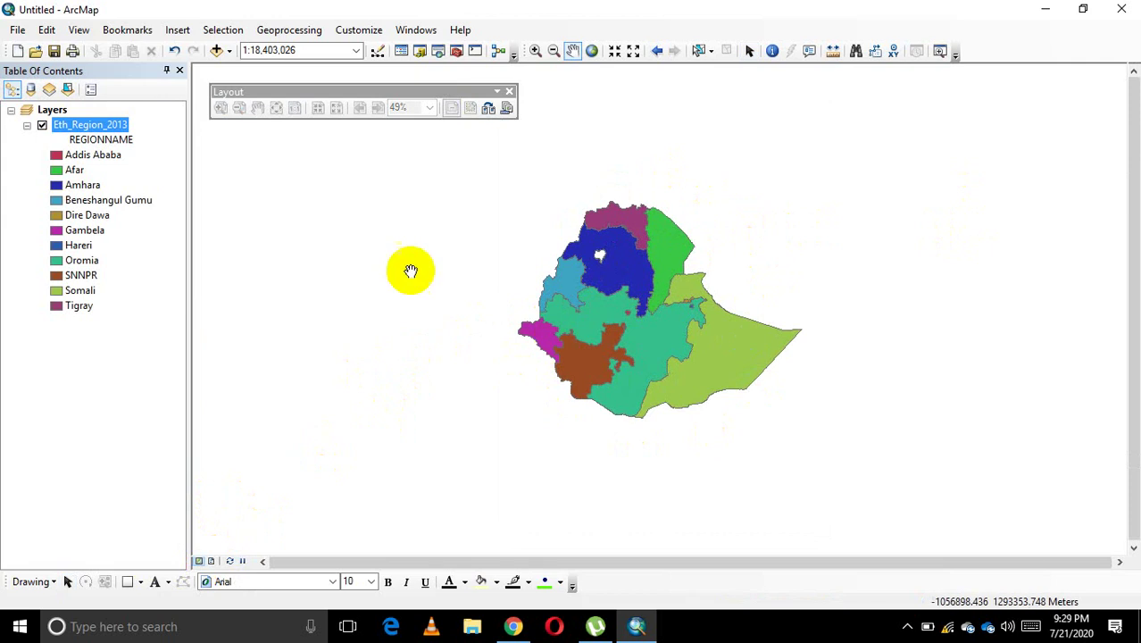
right_click(101, 129)
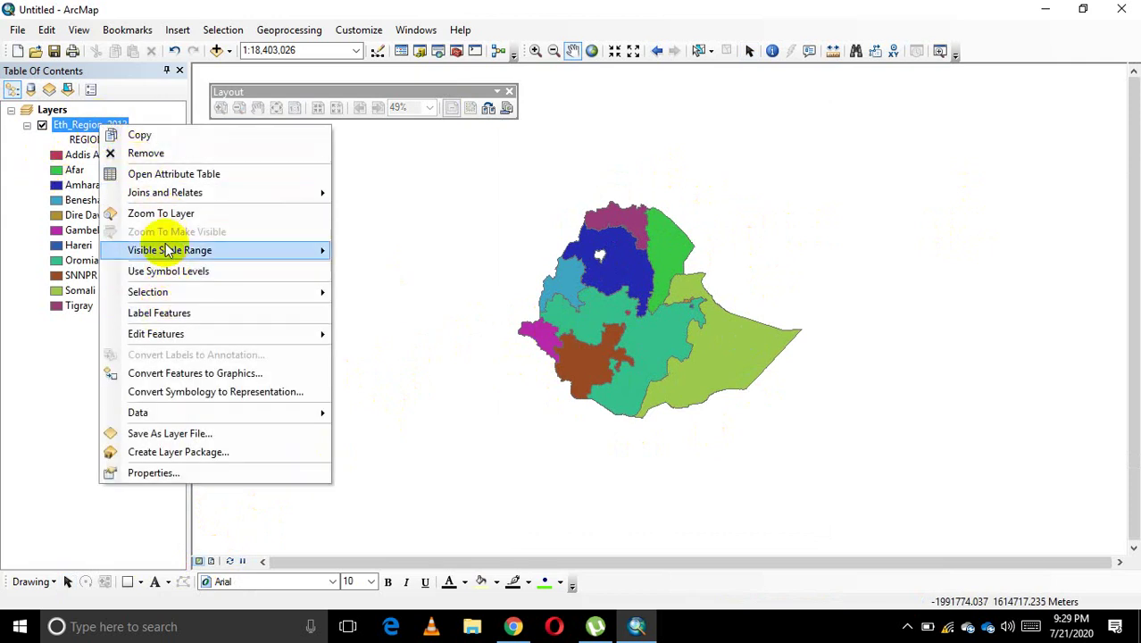
left_click(161, 214)
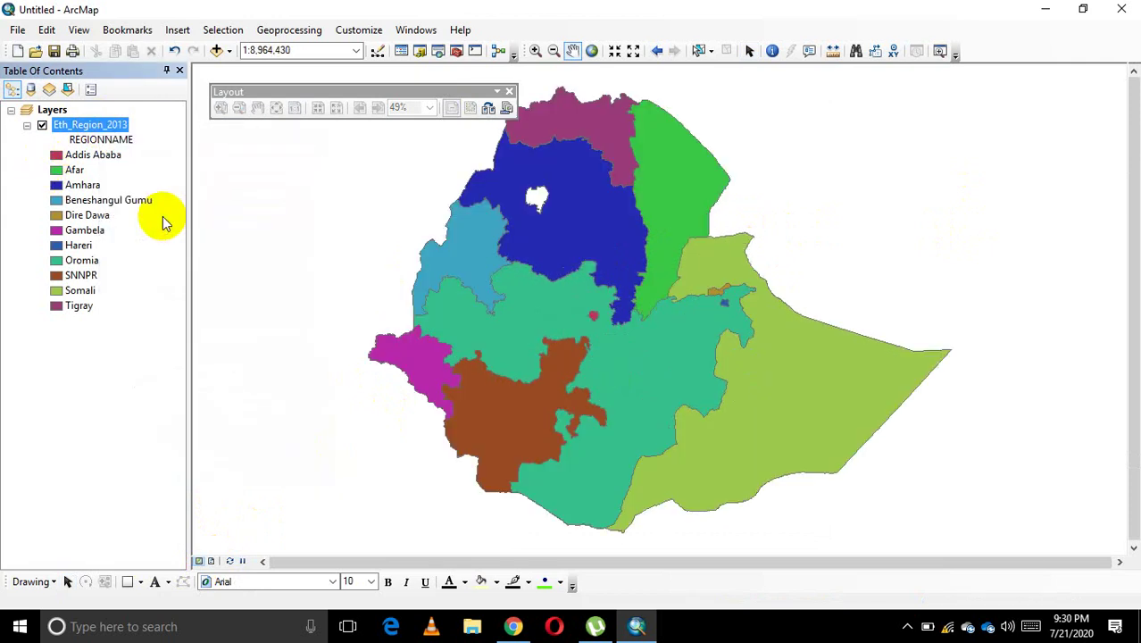
left_click(210, 560)
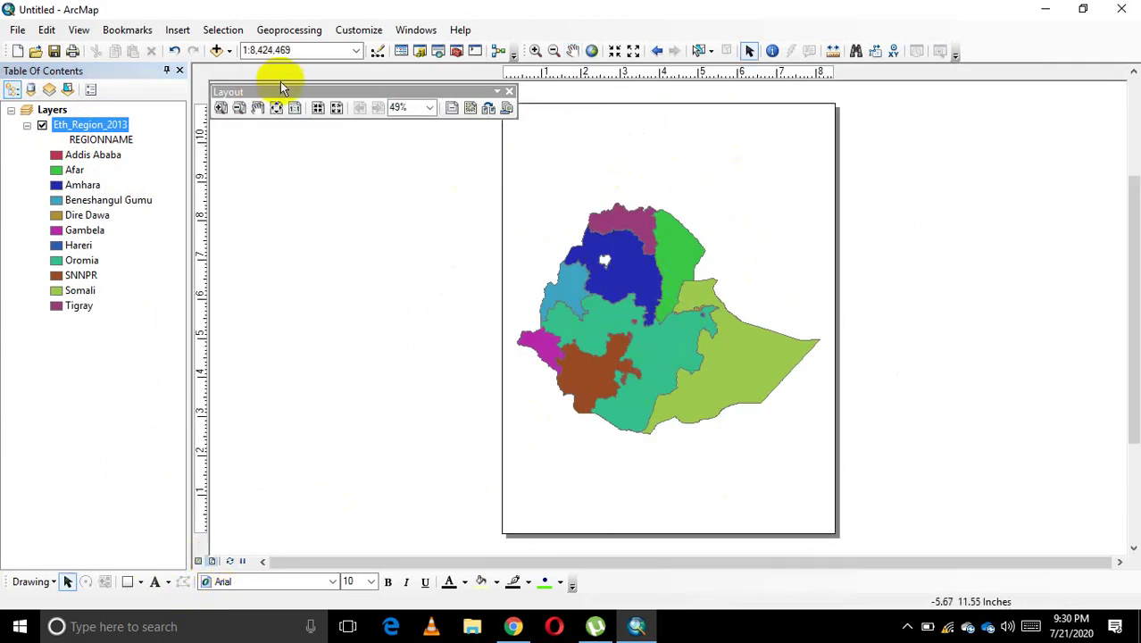
View the layout page at 100% zoom and return to showing the whole page
left_click_drag(284, 87, 268, 81)
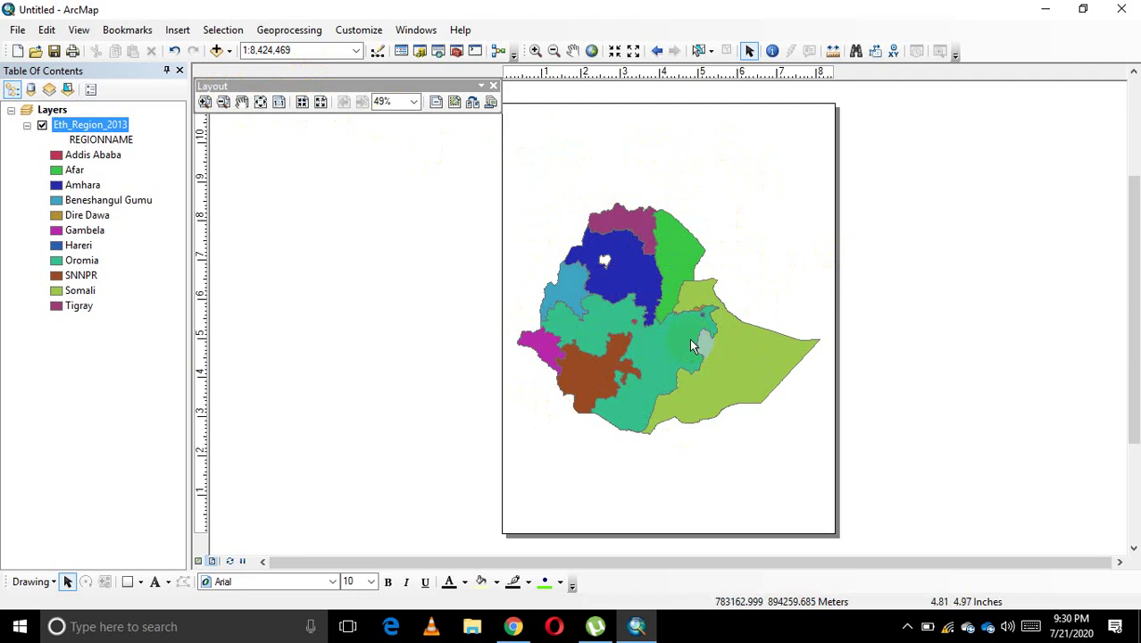
scroll(715, 198, "up", 5)
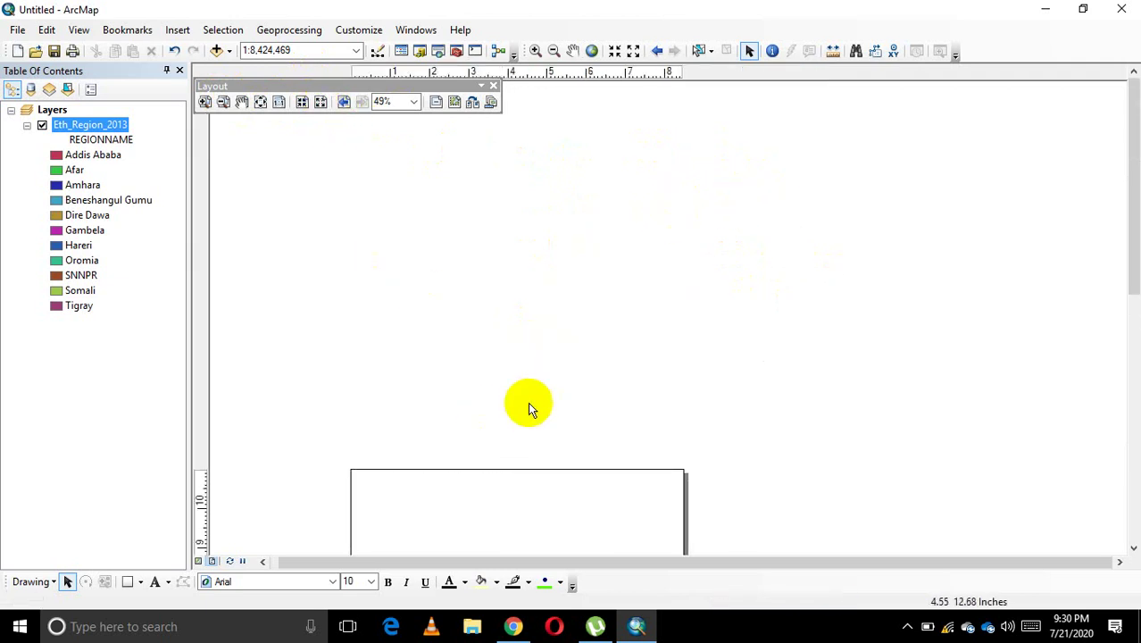
left_click(300, 102)
left_click(285, 104)
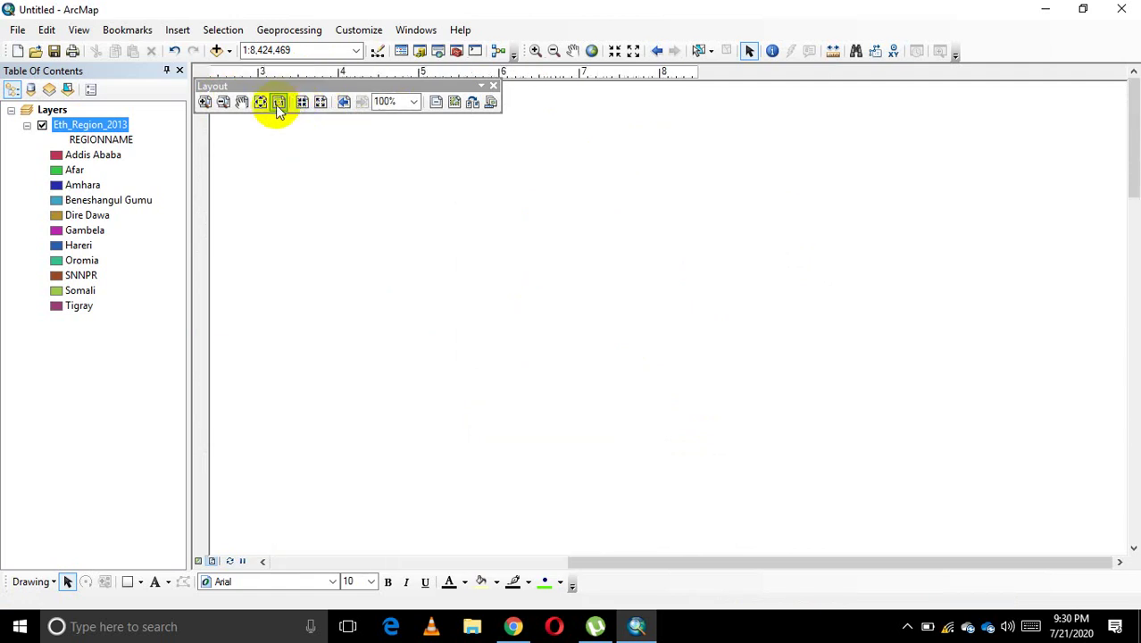
left_click(259, 106)
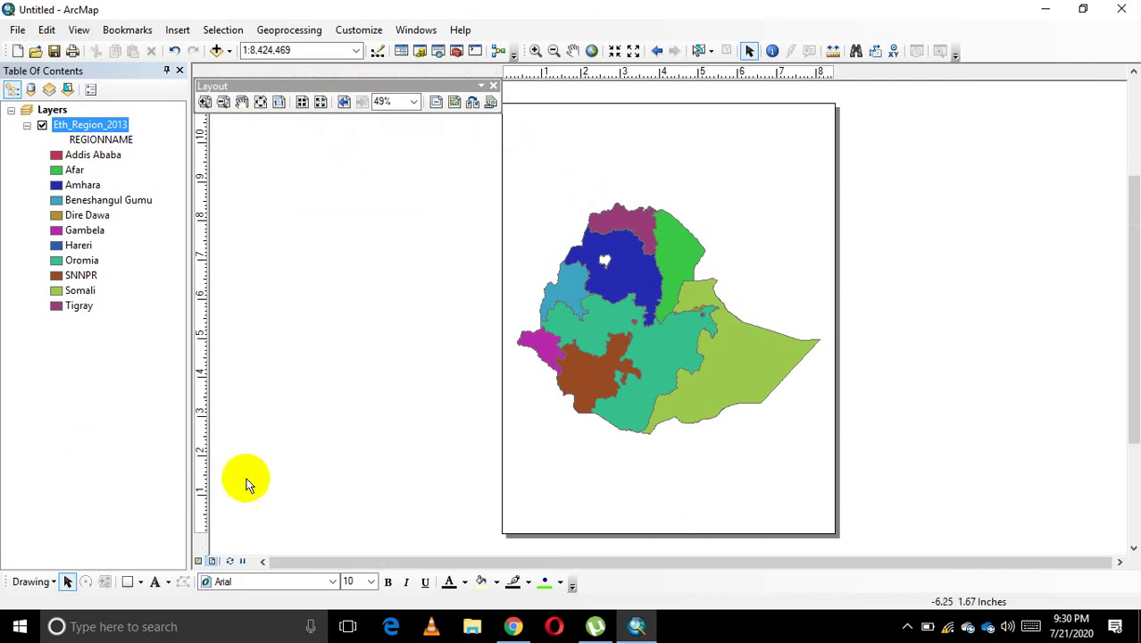
Zoom to the Eth_Region_2013 layer in data view again, and dock the floating Layout toolbar back in layout view
left_click(199, 561)
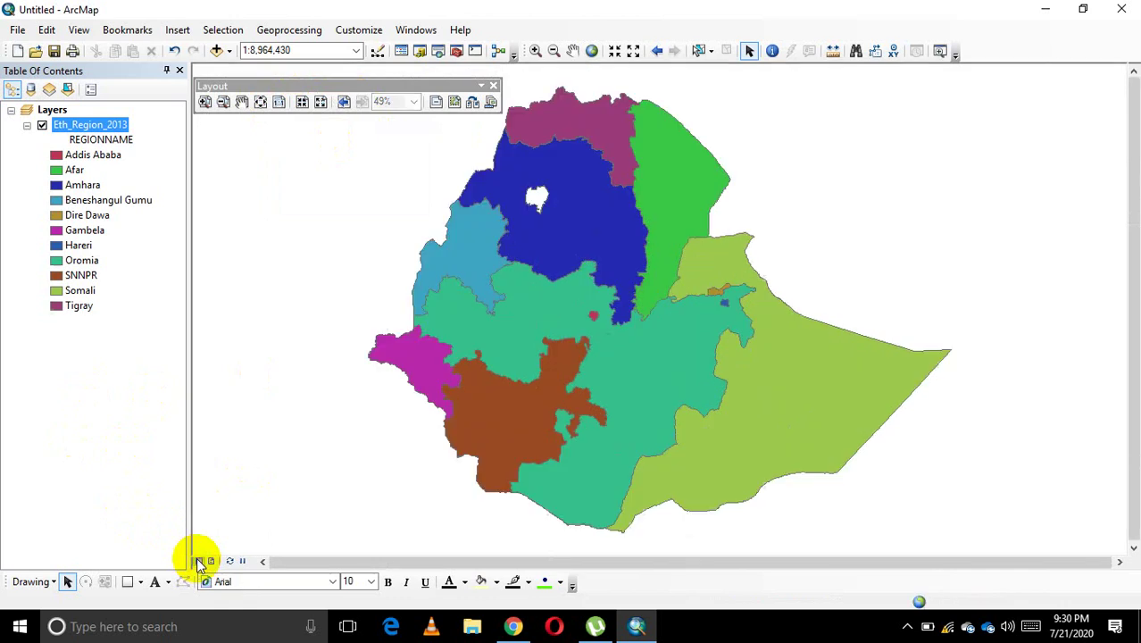
right_click(95, 130)
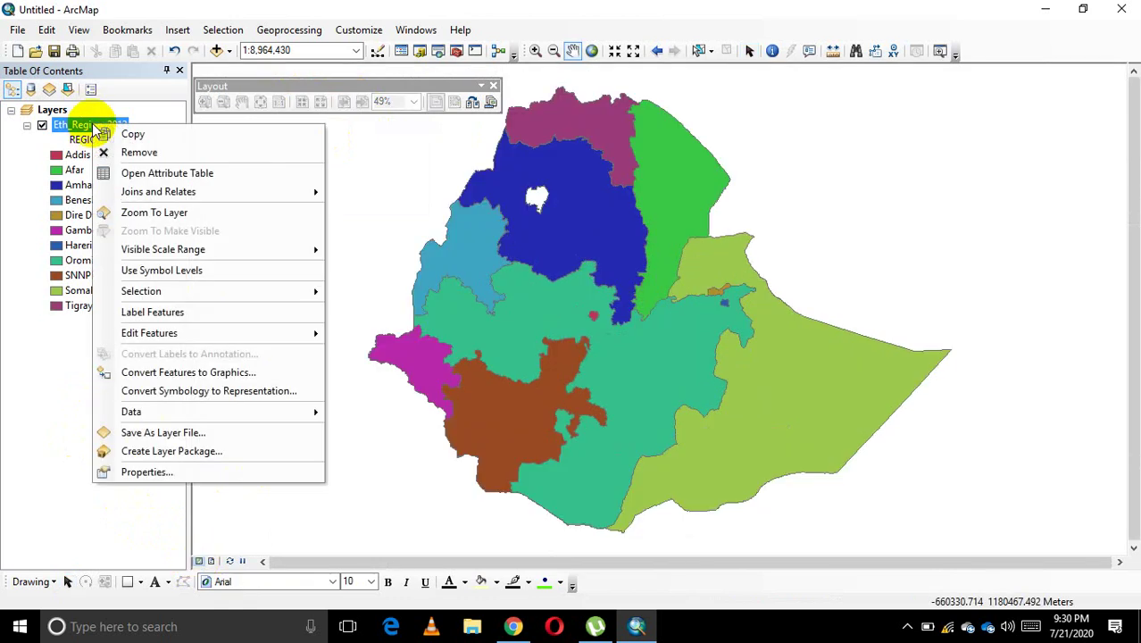
left_click(155, 214)
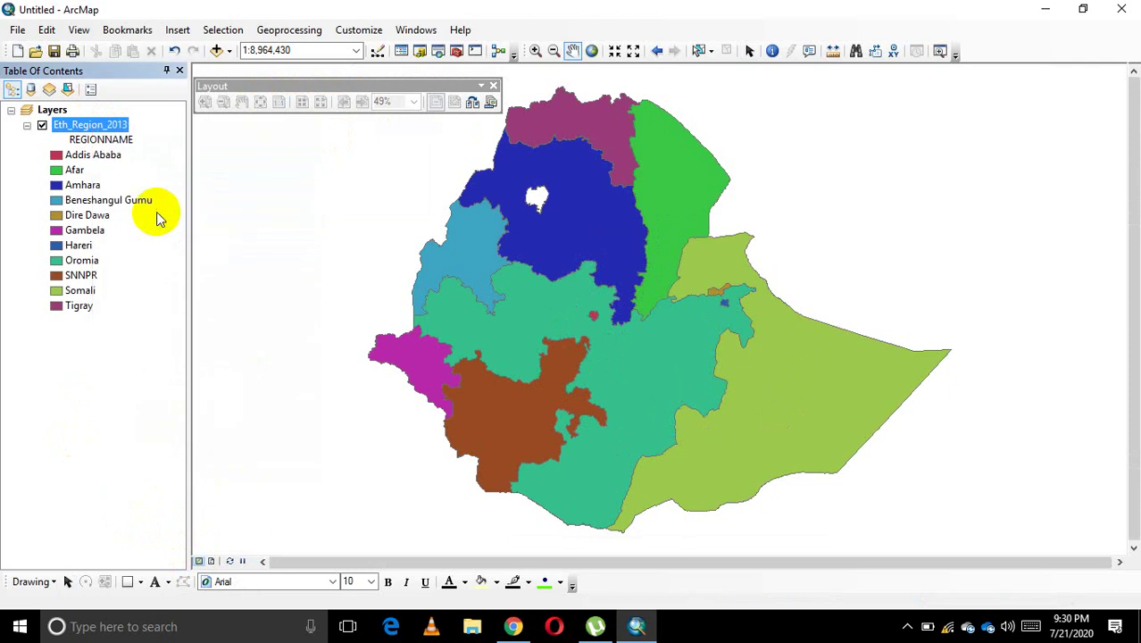
right_click(100, 119)
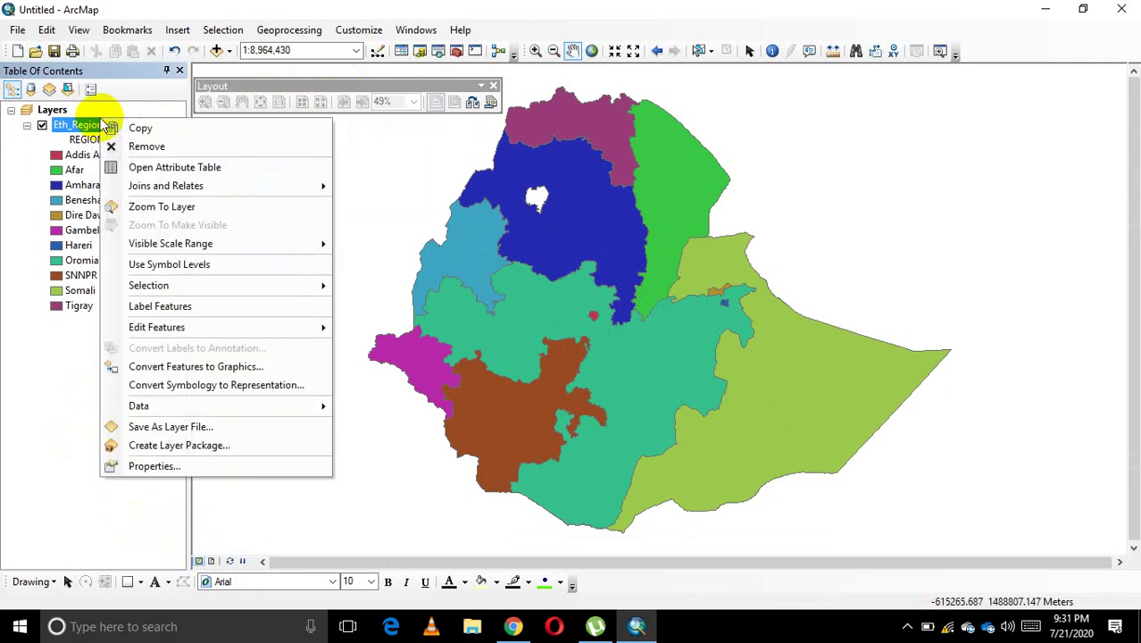
left_click(160, 216)
left_click(212, 561)
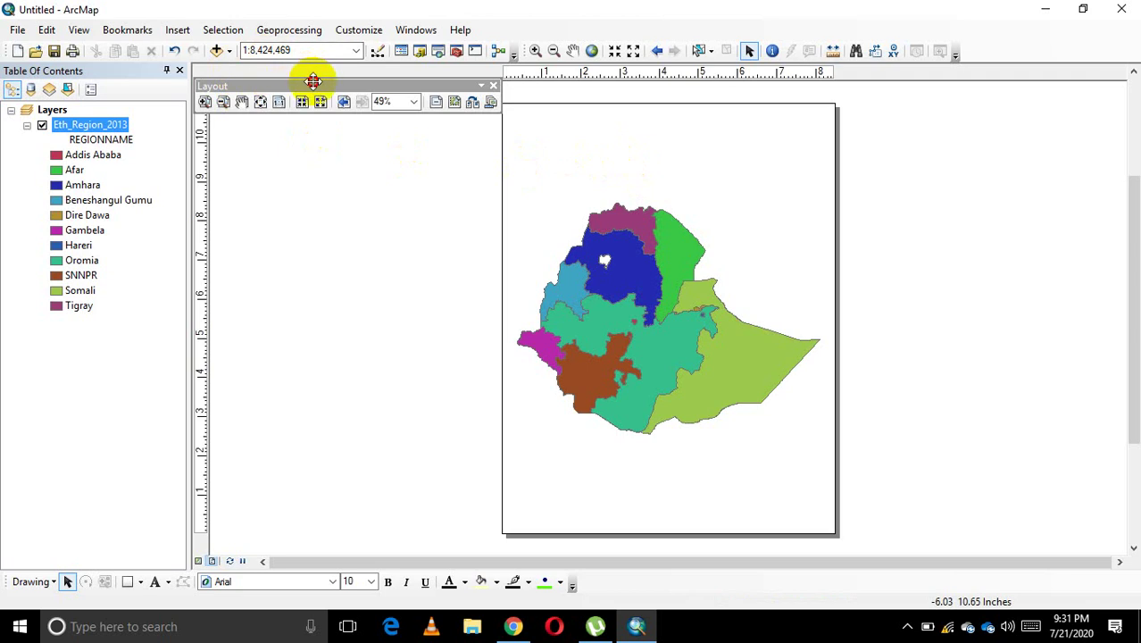
left_click_drag(313, 81, 922, 48)
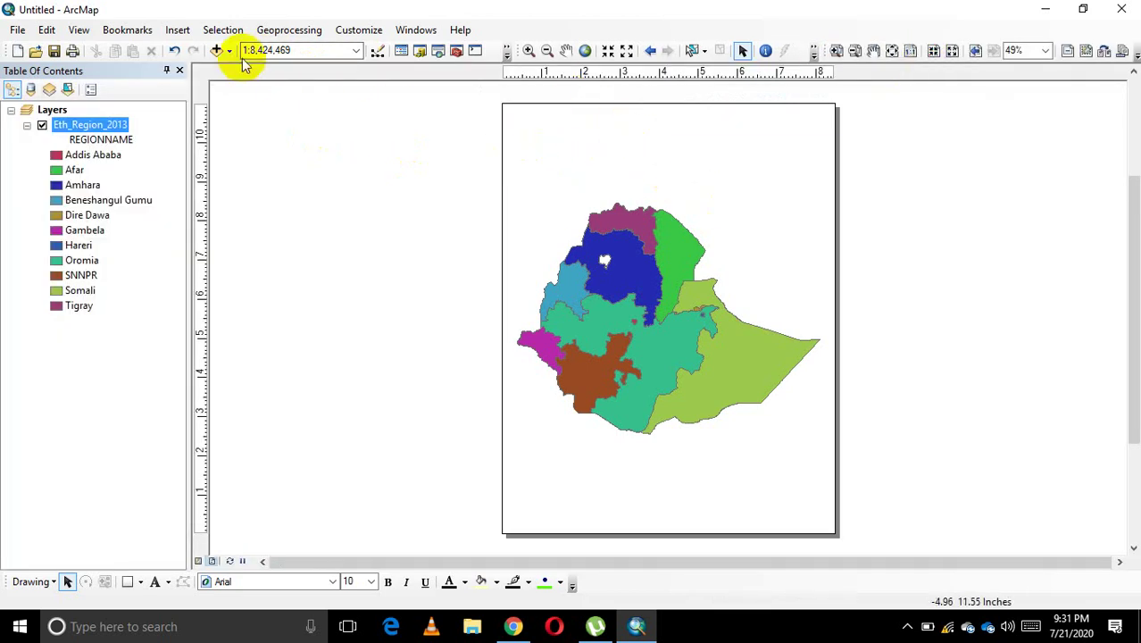
Insert the title "Ethiopian Regions" on the layout page above the map and look at its size and position properties
left_click(178, 32)
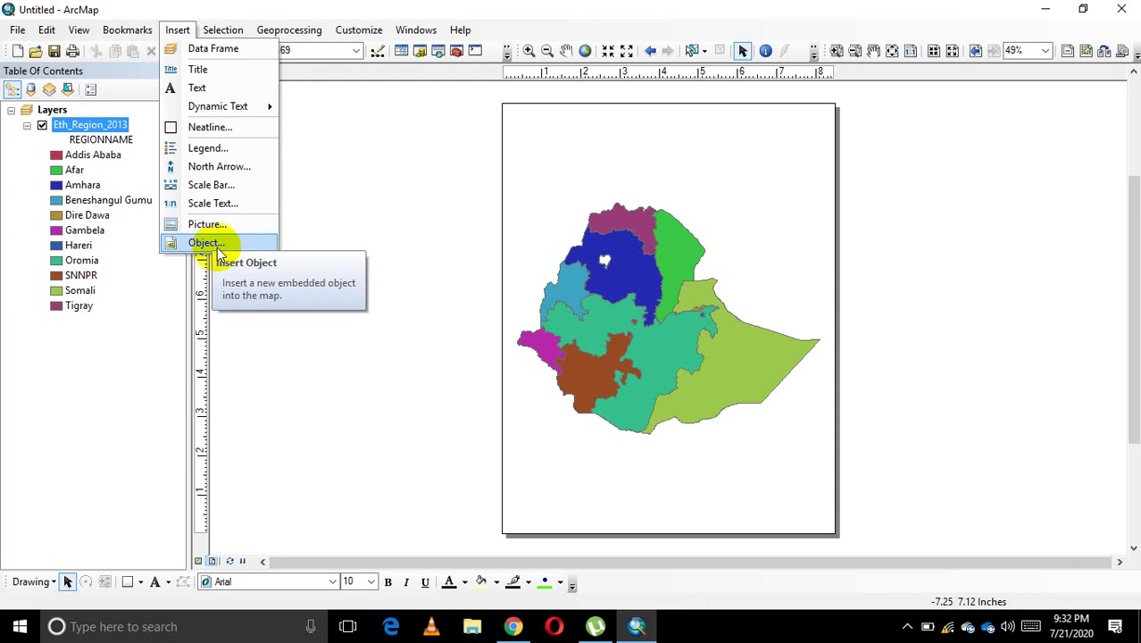
left_click(201, 70)
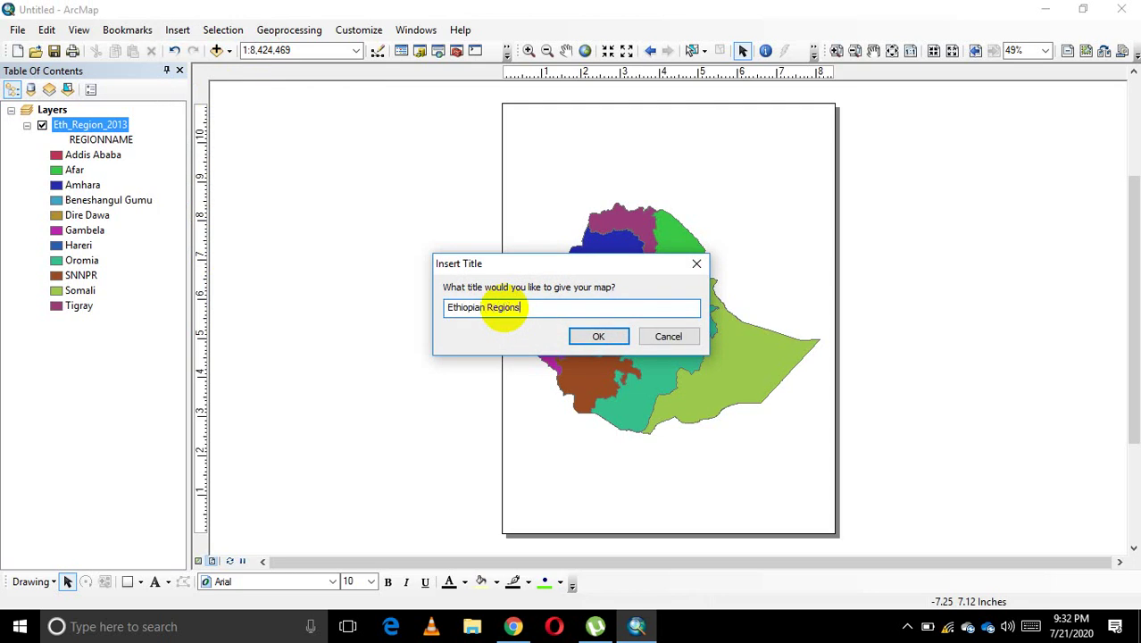
left_click(599, 336)
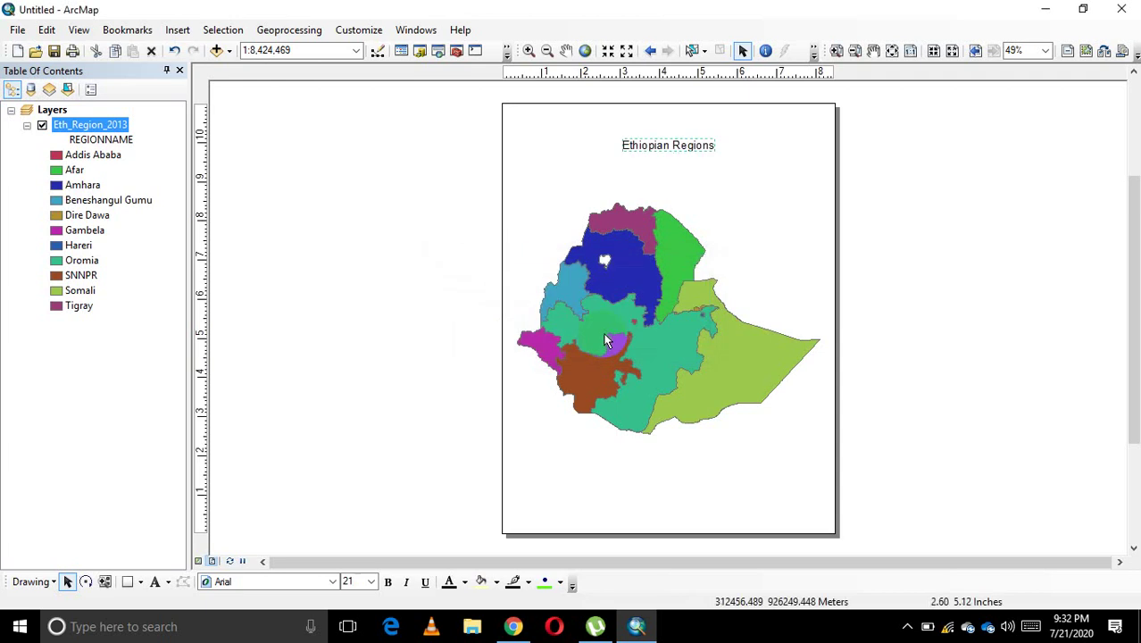
double_click(661, 147)
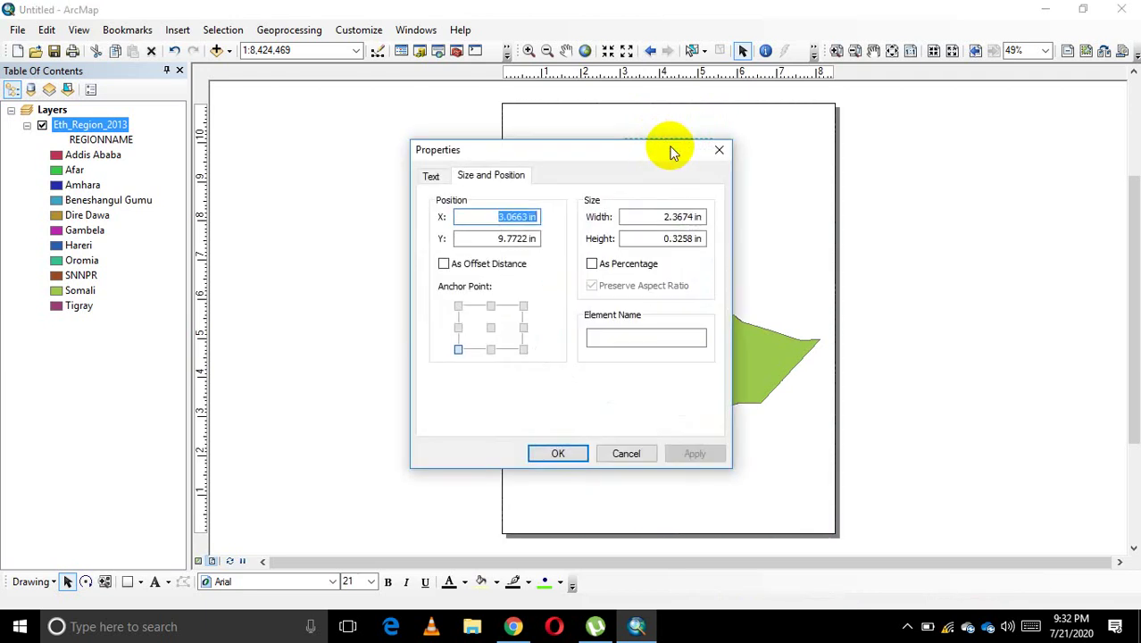
left_click(719, 149)
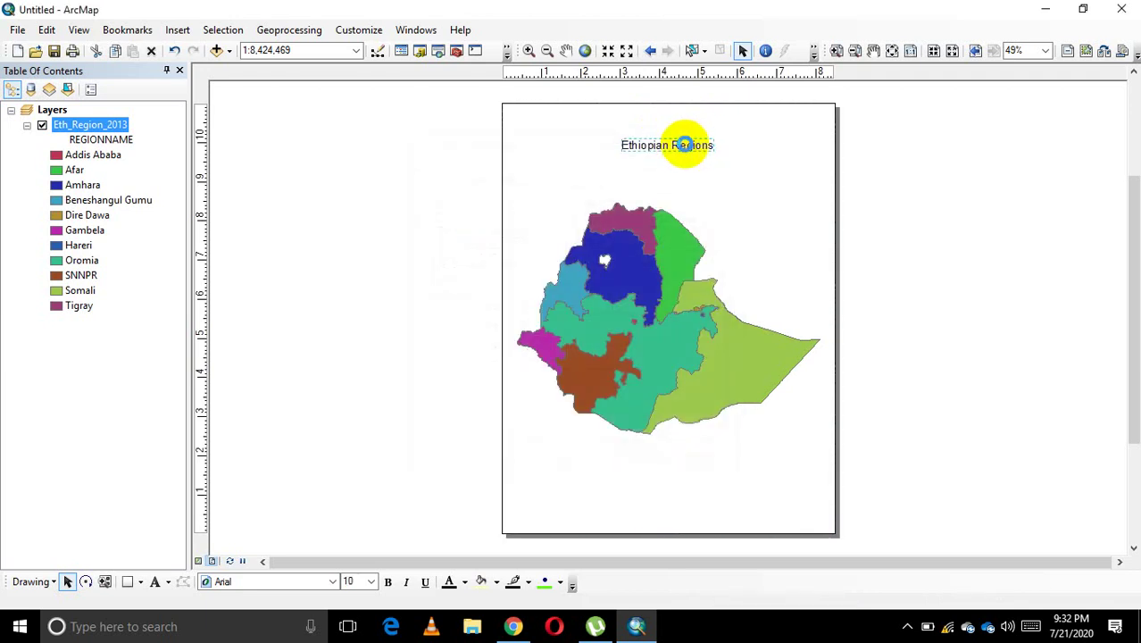
Make the "Ethiopian Regions" title text bold at font size 24 and apply the new symbol
double_click(686, 146)
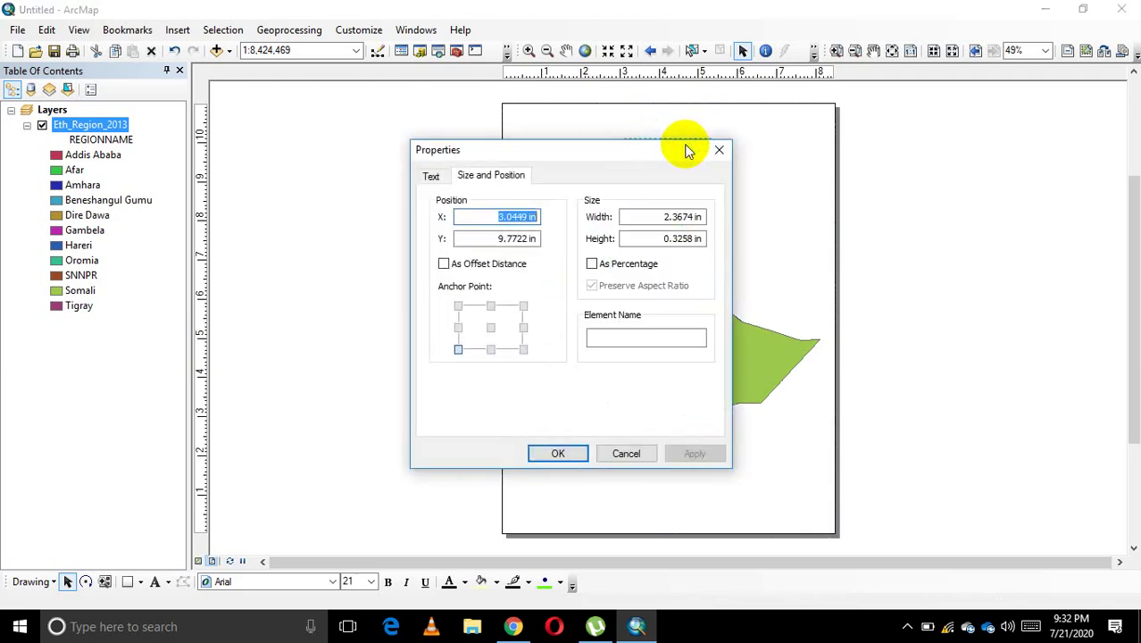
left_click(434, 177)
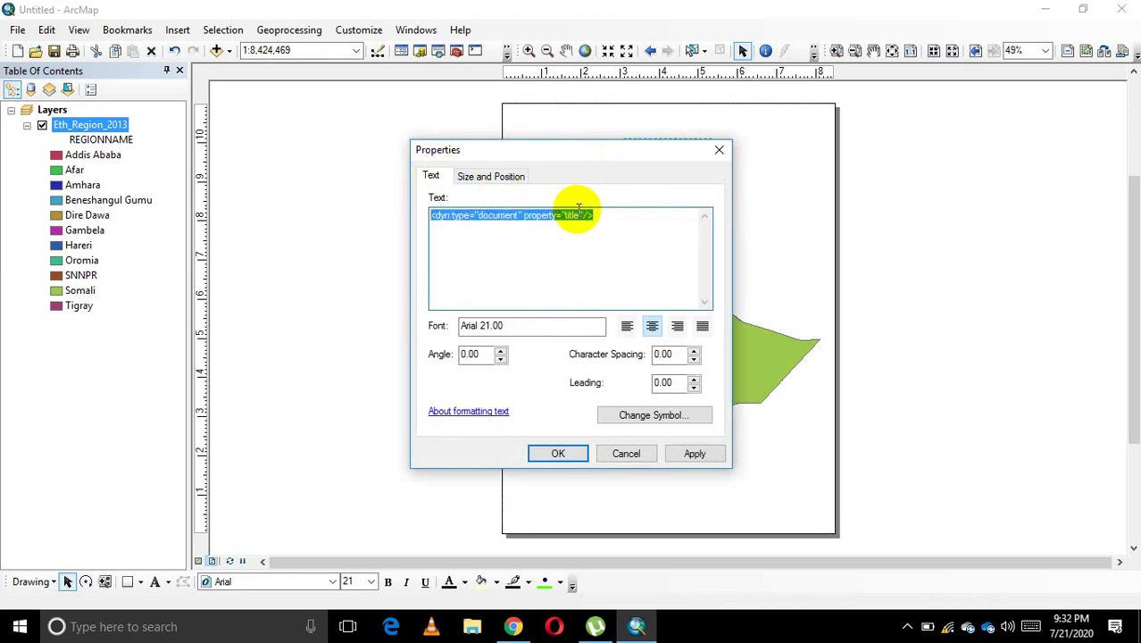
left_click(507, 176)
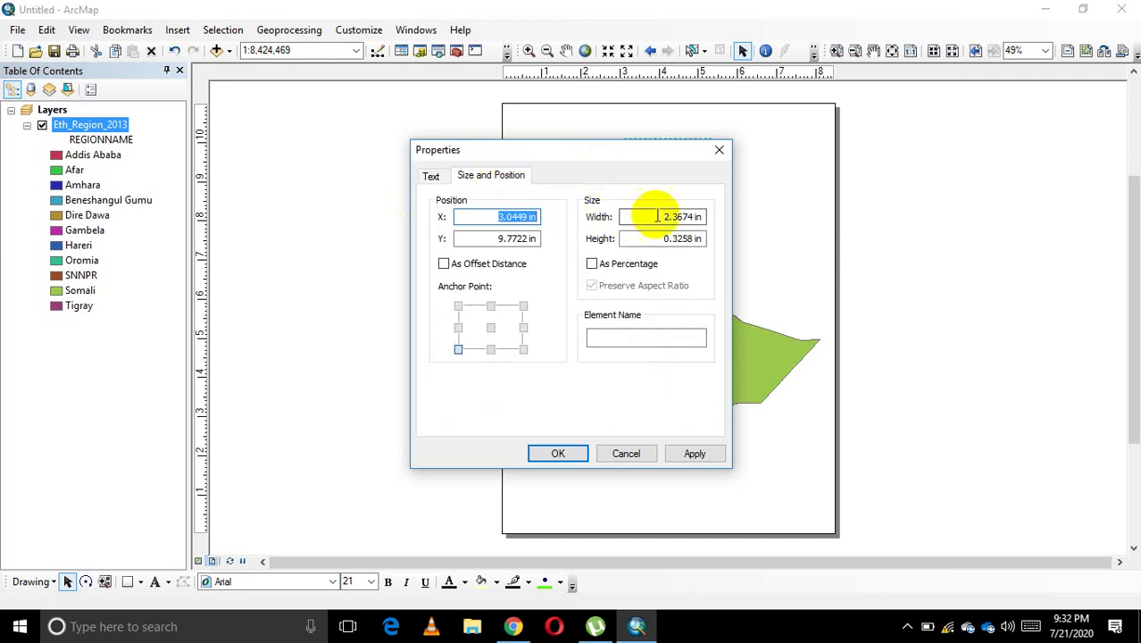
left_click_drag(638, 154, 642, 217)
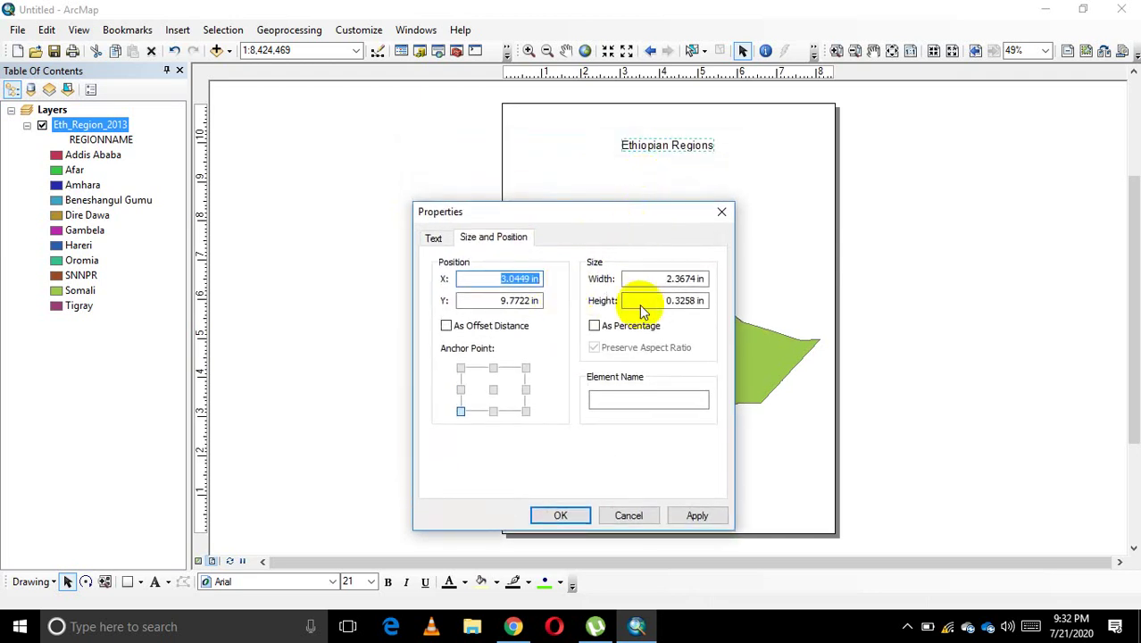
left_click(434, 237)
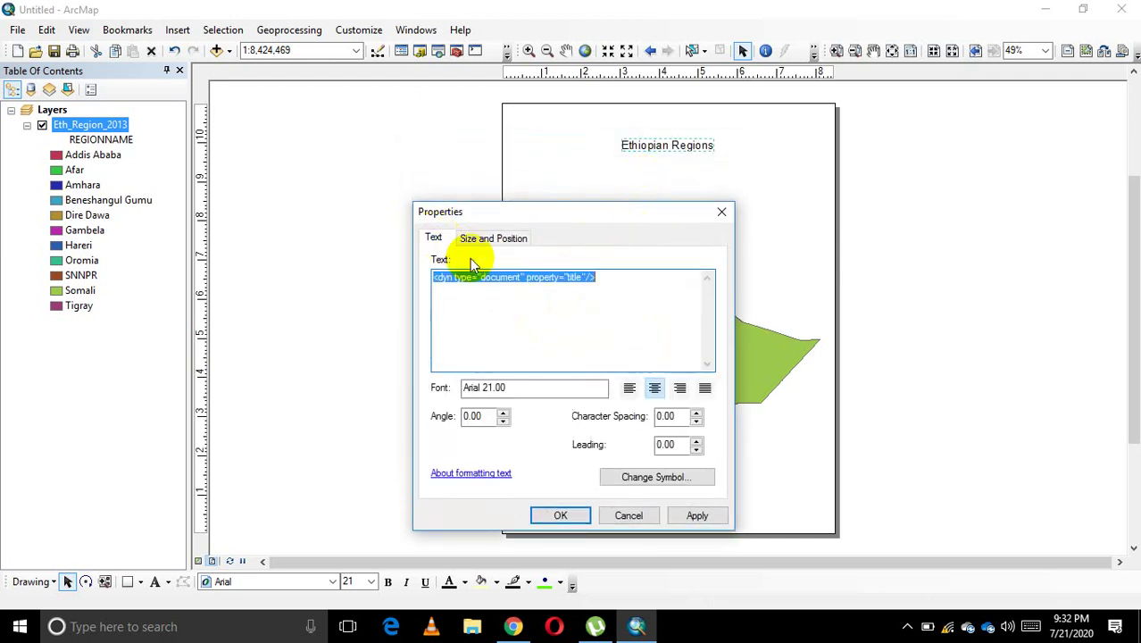
left_click(656, 479)
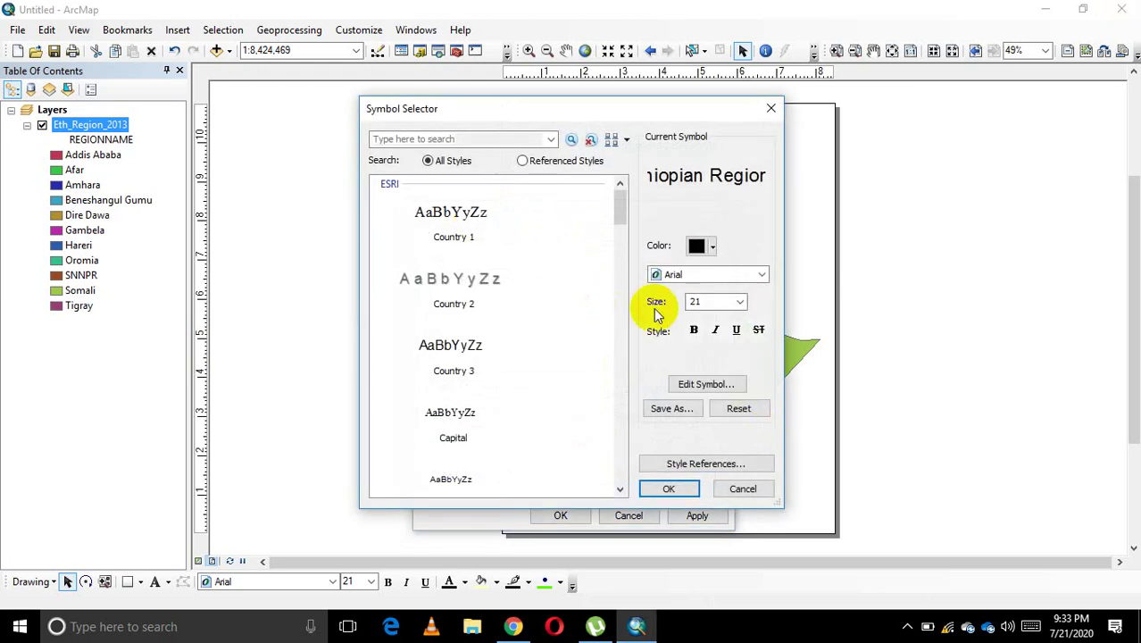
left_click(694, 332)
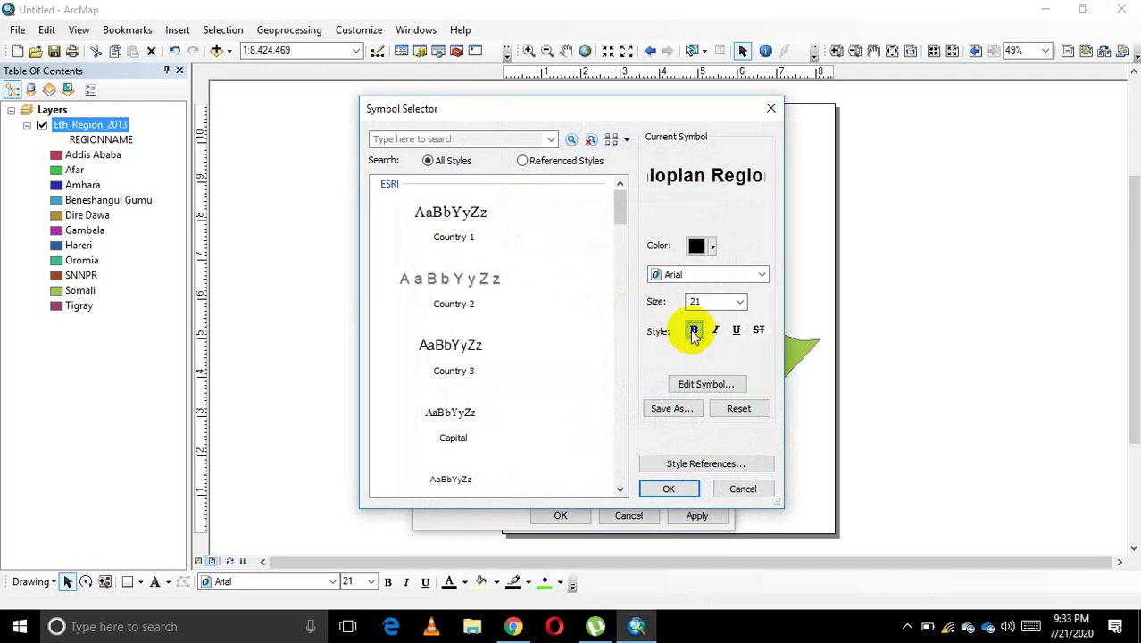
left_click(739, 302)
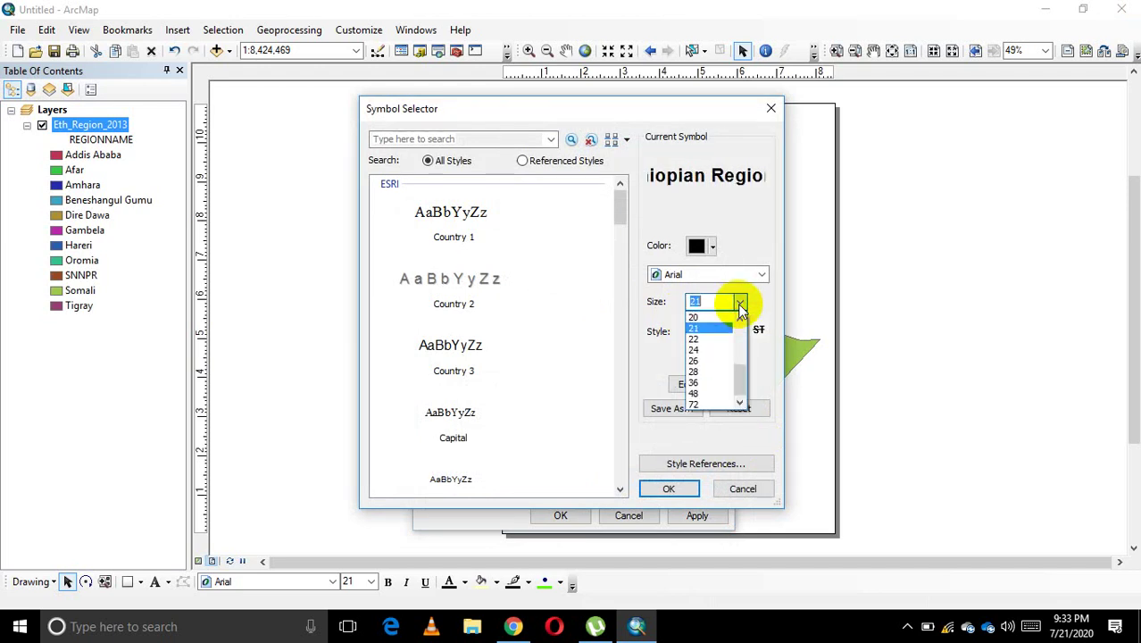
left_click(724, 351)
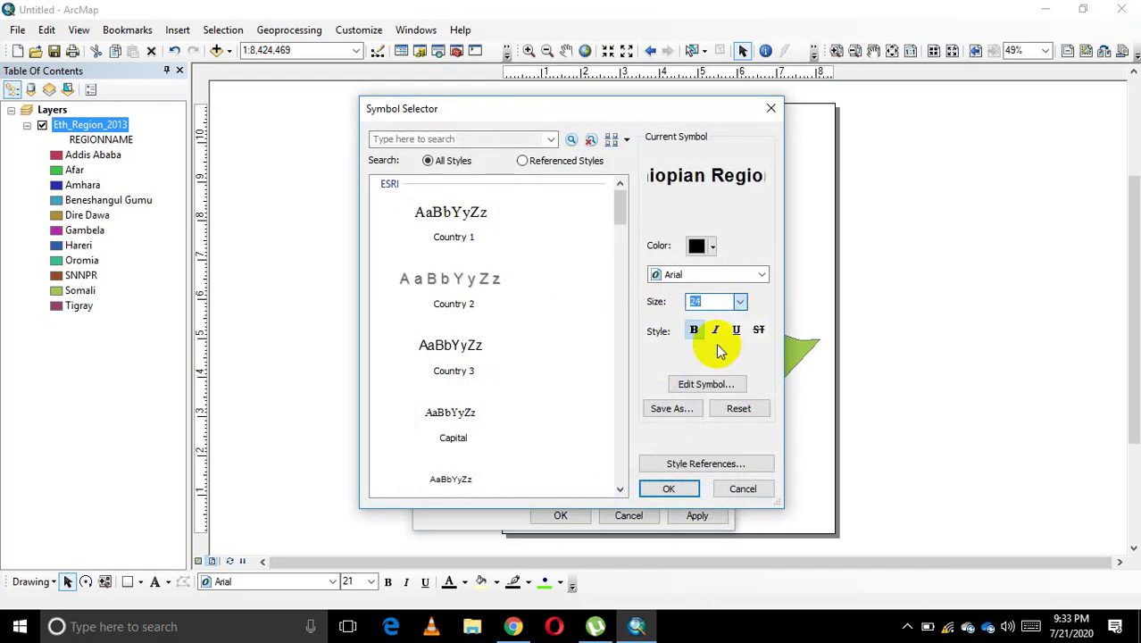
left_click(681, 488)
left_click(694, 517)
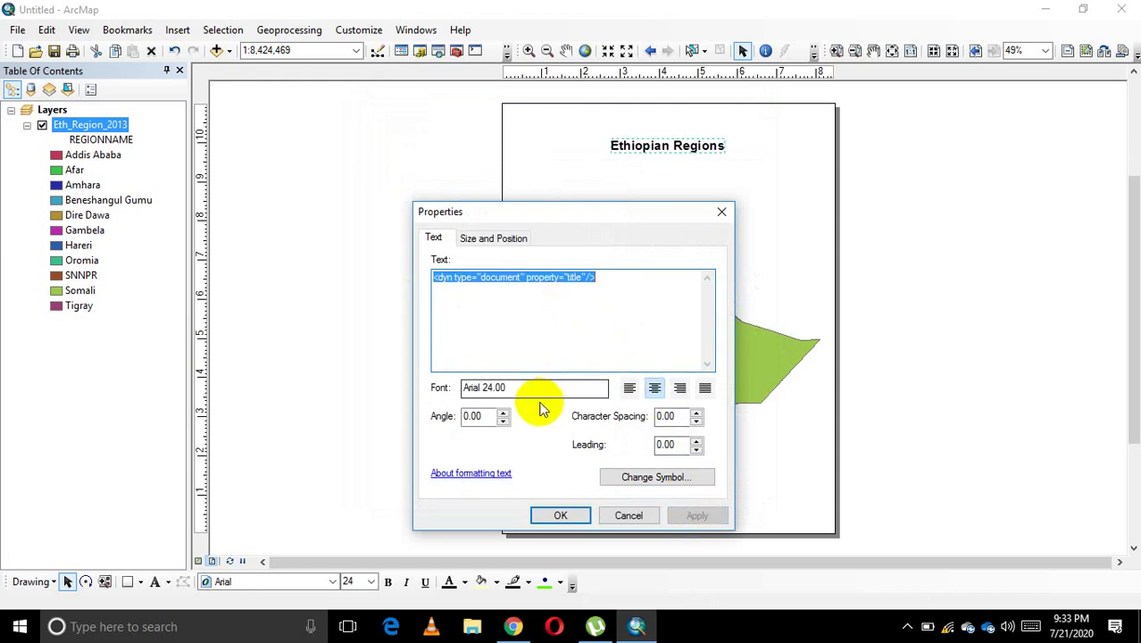
Try resizing the title by entering a width of 5 in and a height of 3 in, and apply the size
left_click(506, 236)
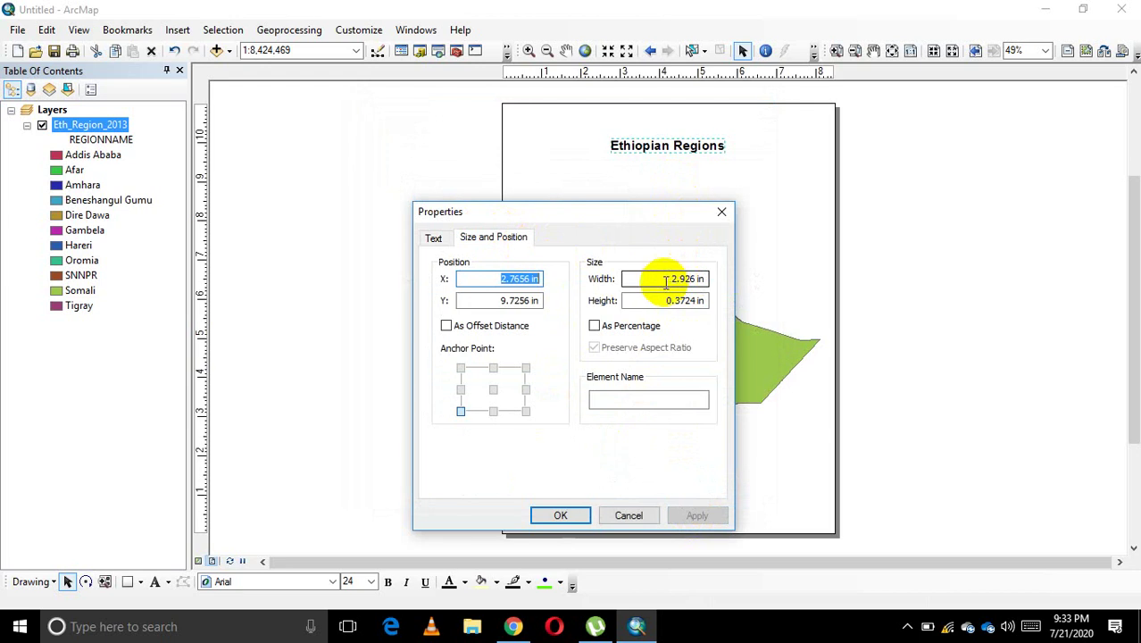
left_click_drag(666, 279, 706, 279)
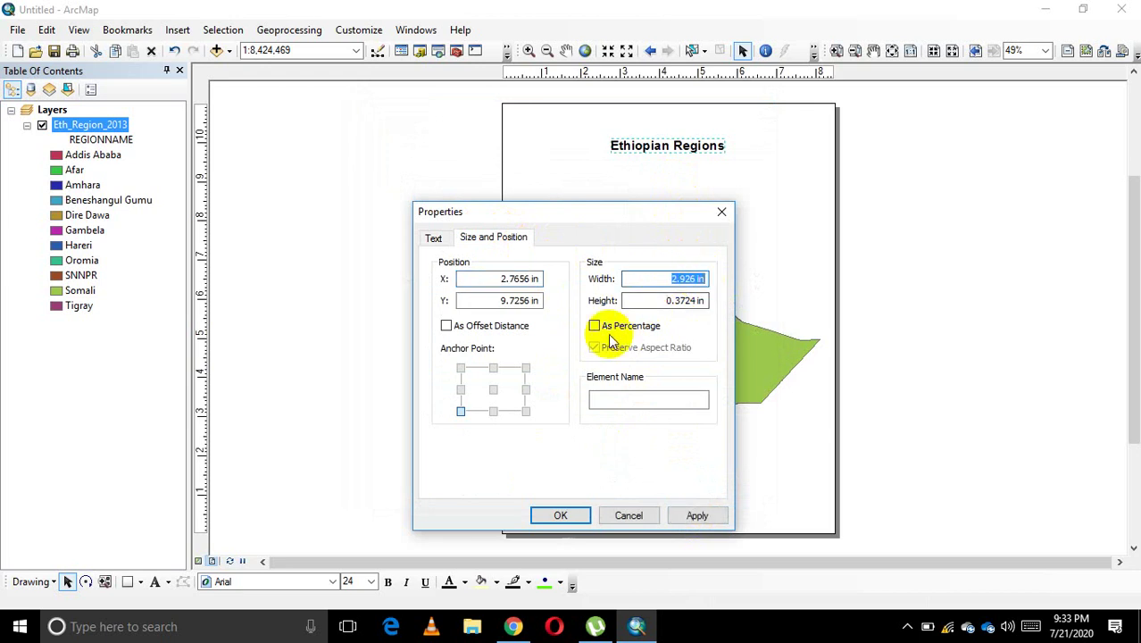
left_click(686, 280)
left_click_drag(702, 279, 662, 273)
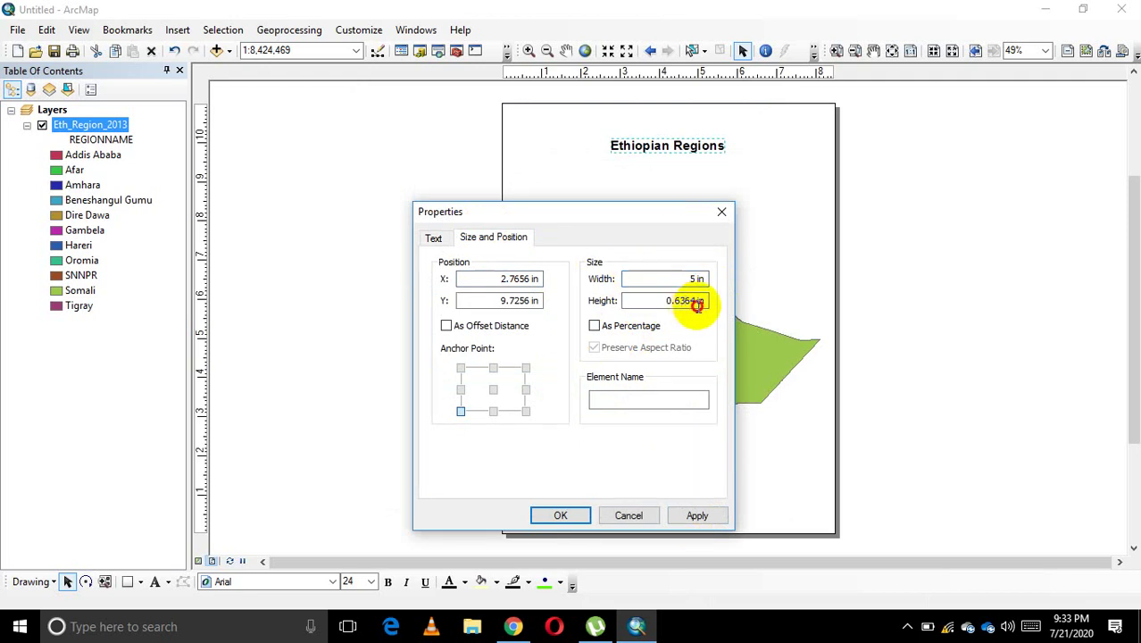
left_click_drag(697, 306, 650, 298)
type("3")
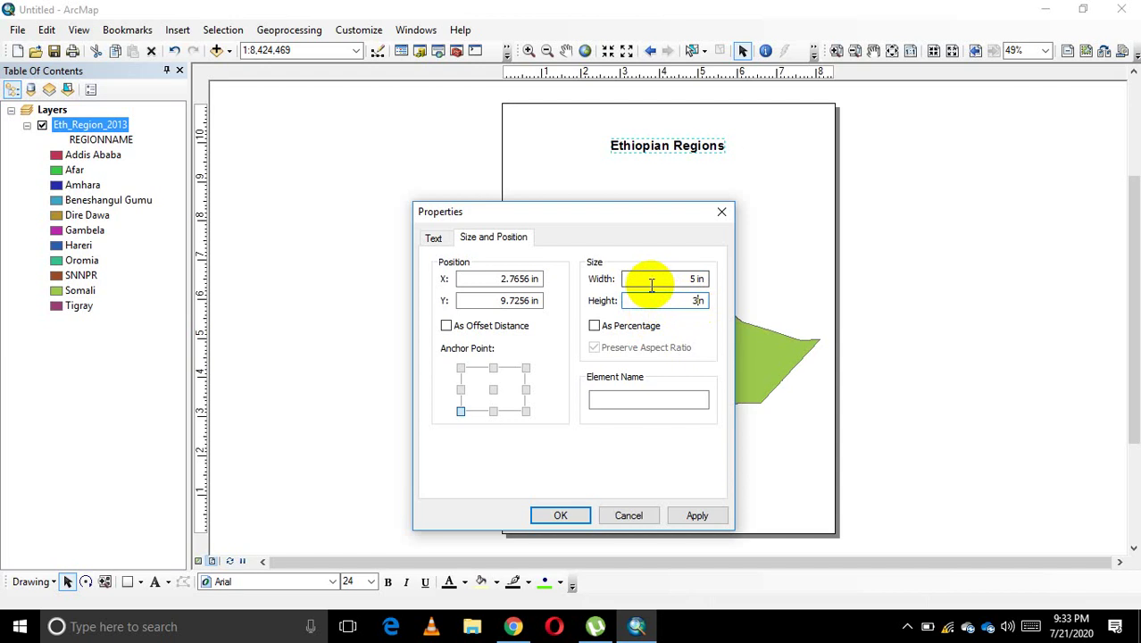
left_click(645, 300)
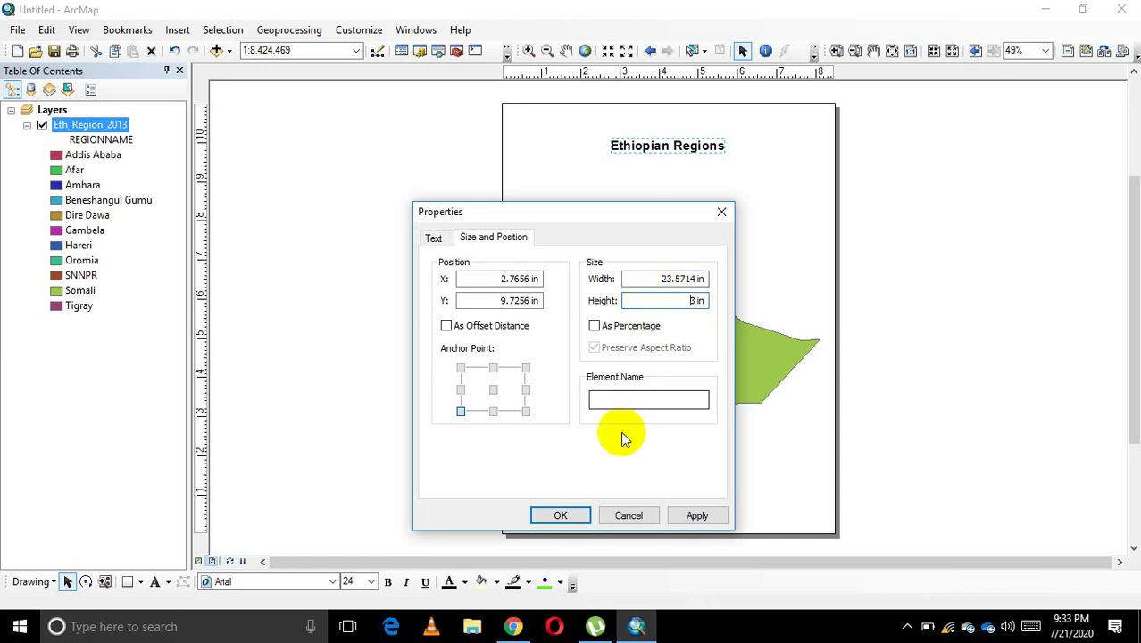
left_click(701, 513)
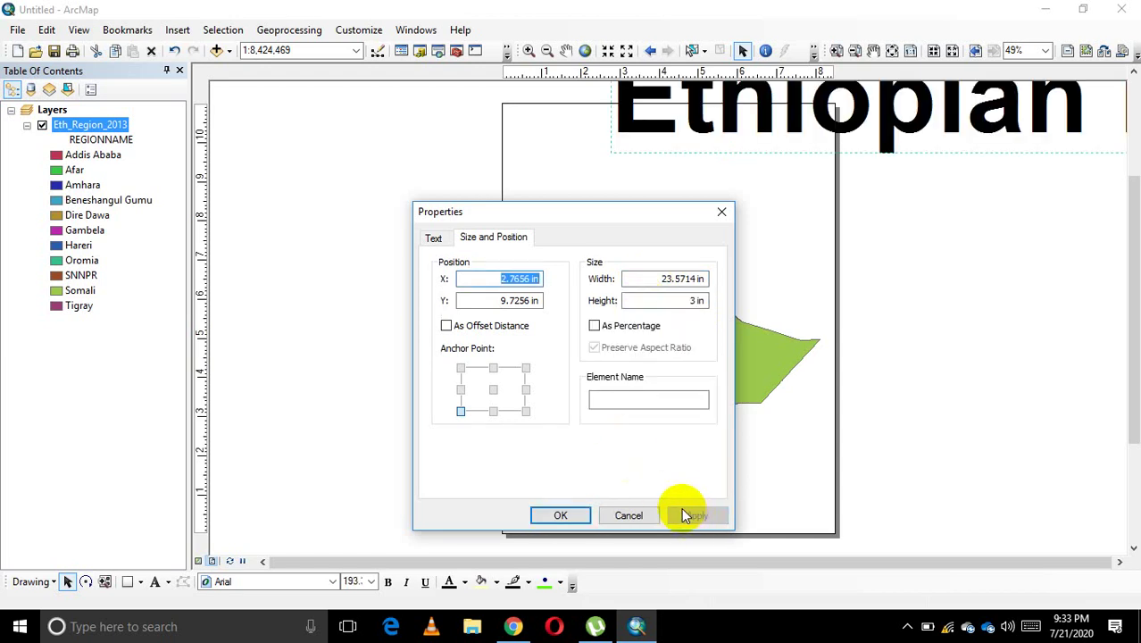
Set the title's width to 4 in and apply it
double_click(668, 278)
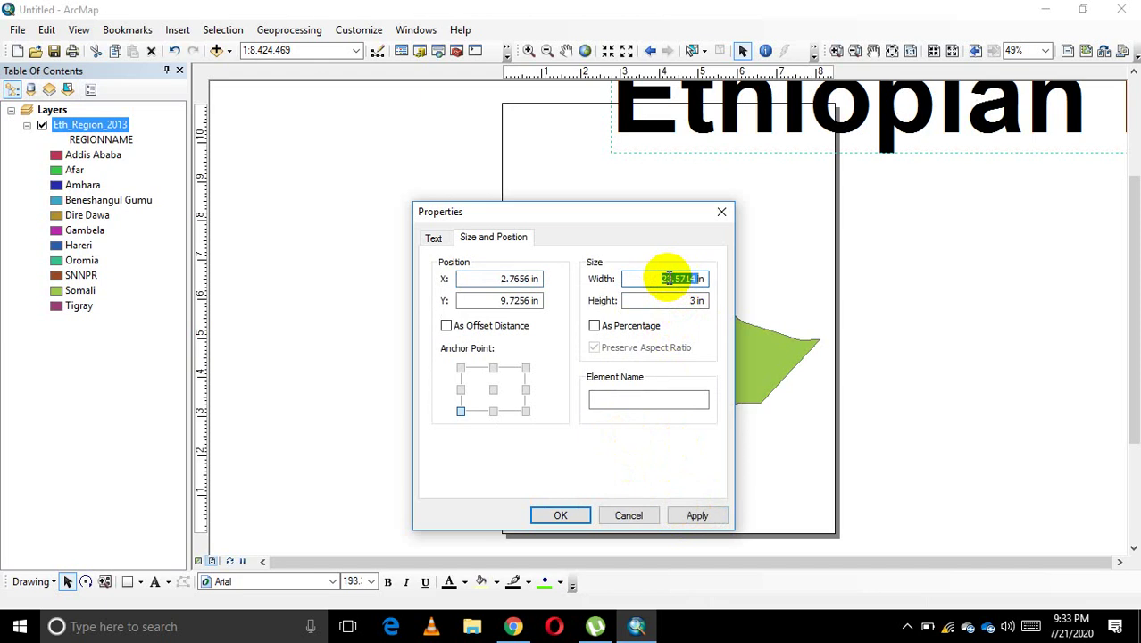
type("4")
left_click(689, 517)
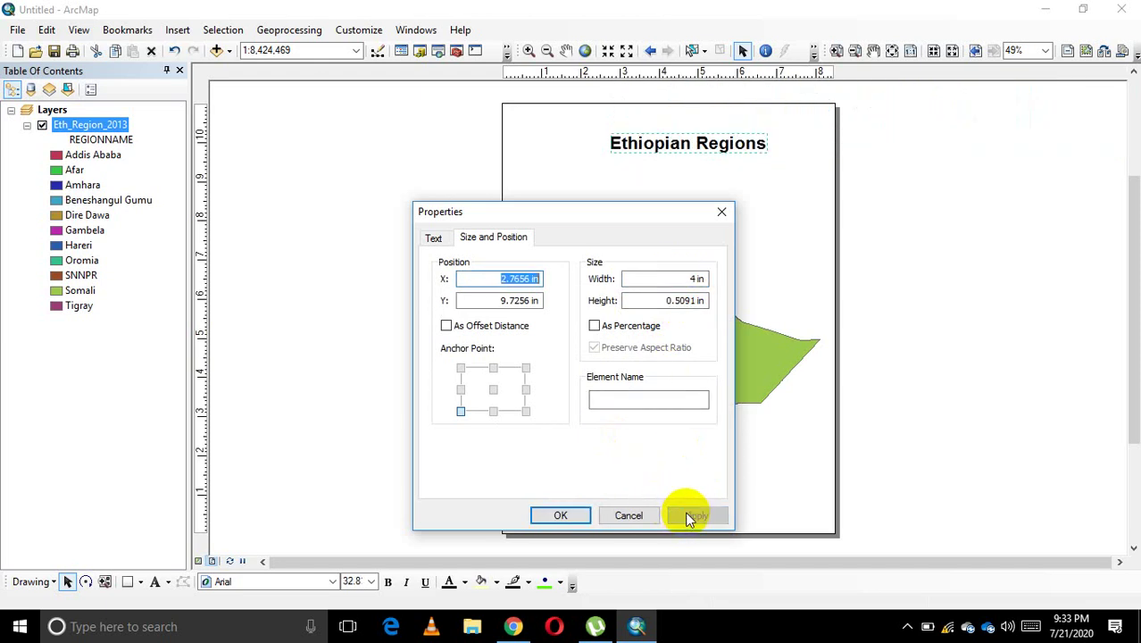
Set the title's width to 6 in and move the title so it is centred near the page's upper edge
double_click(693, 279)
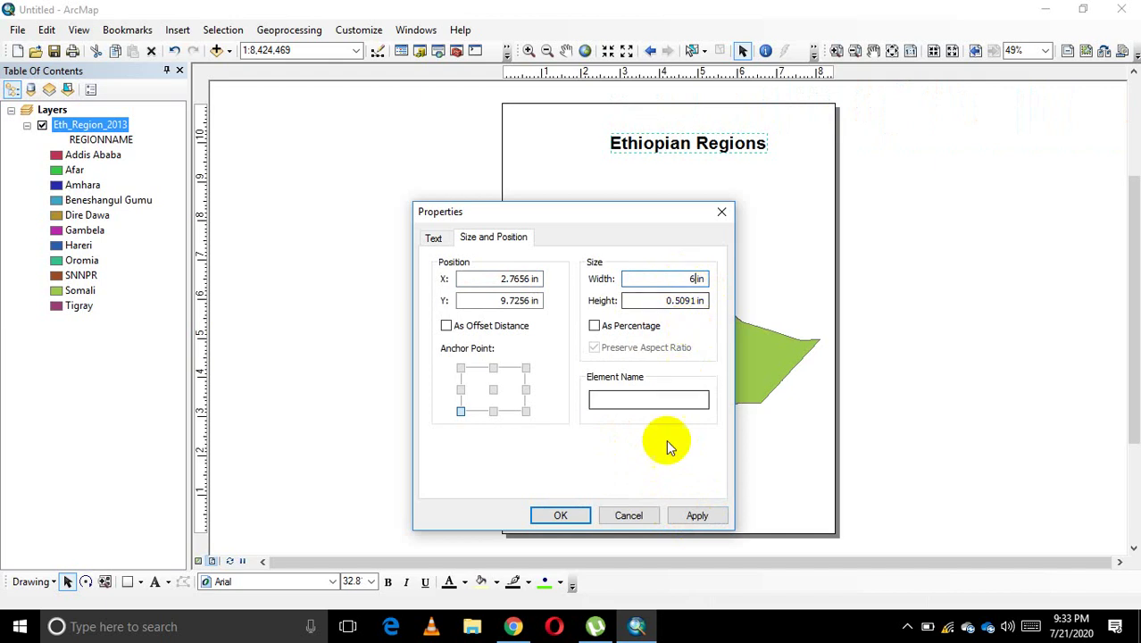
left_click(693, 516)
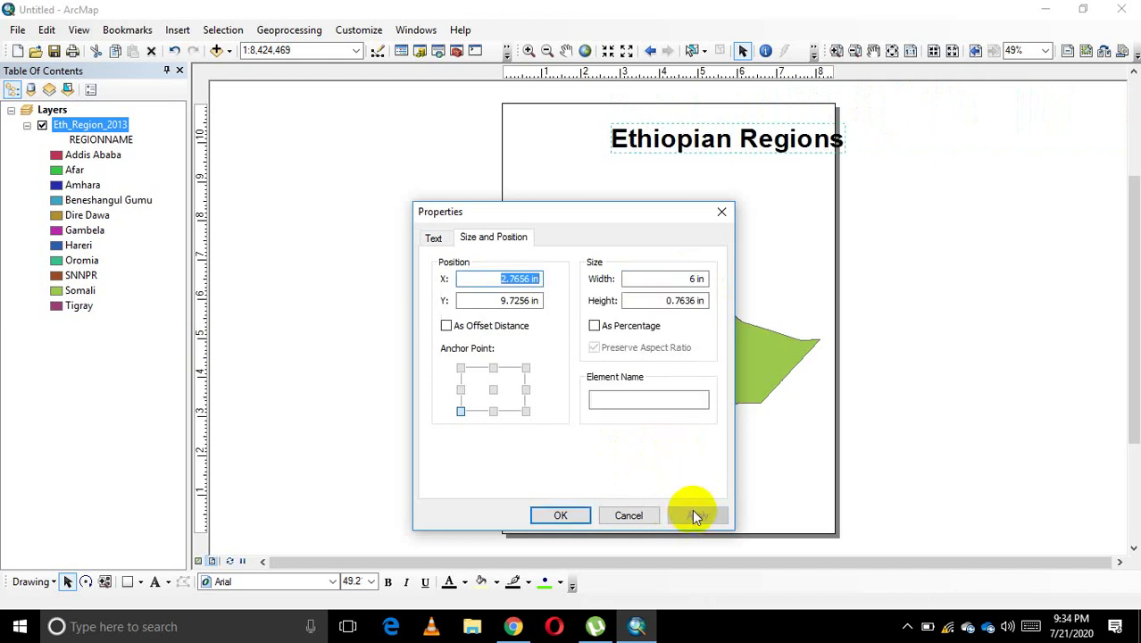
left_click(562, 516)
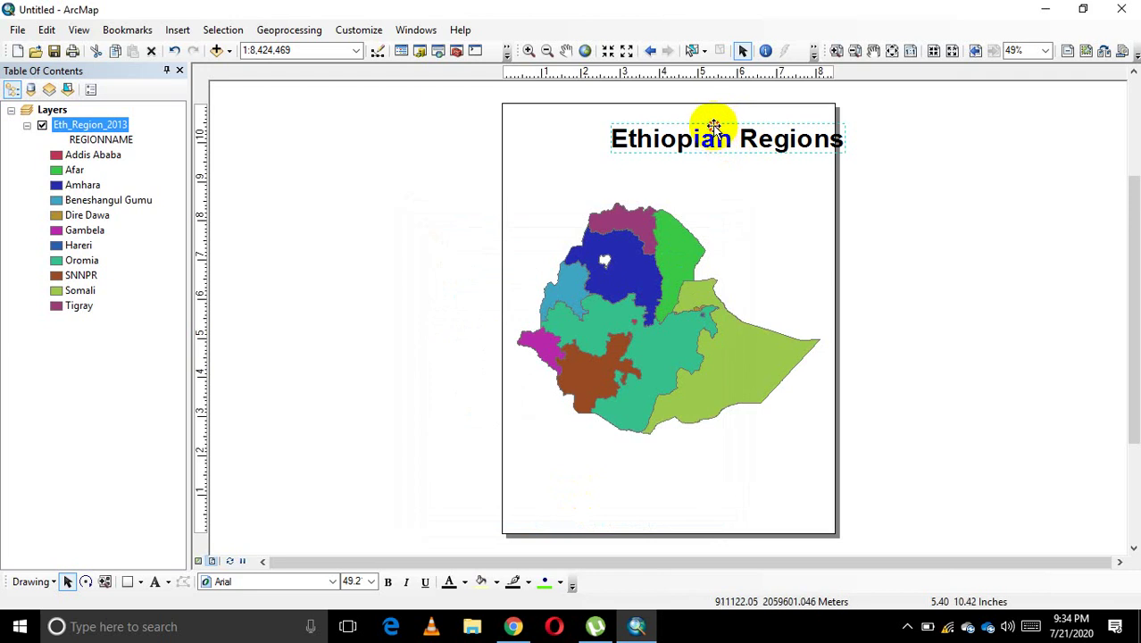
left_click_drag(714, 125, 653, 117)
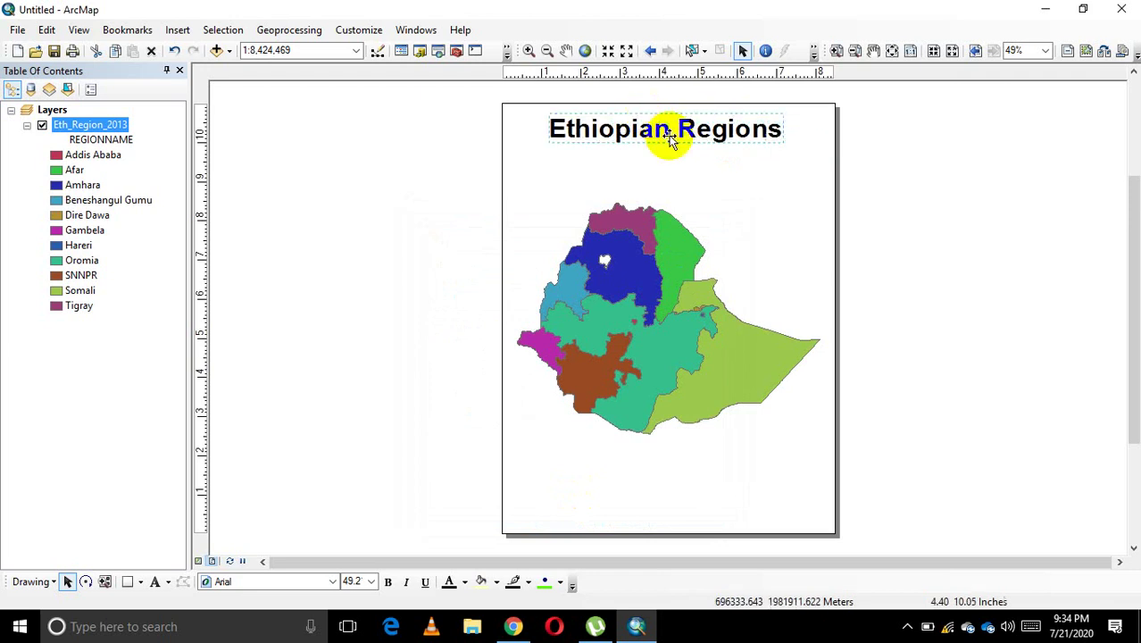
left_click(930, 195)
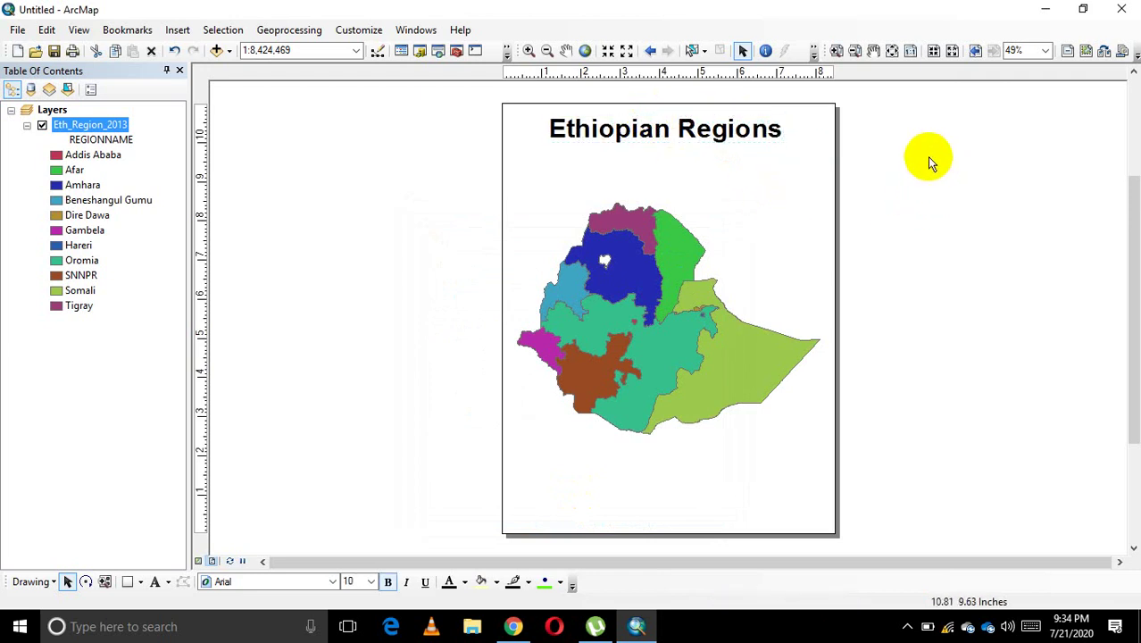
Insert the ESRI North 3 north arrow and place it at the page's upper right, just below the title
left_click(177, 31)
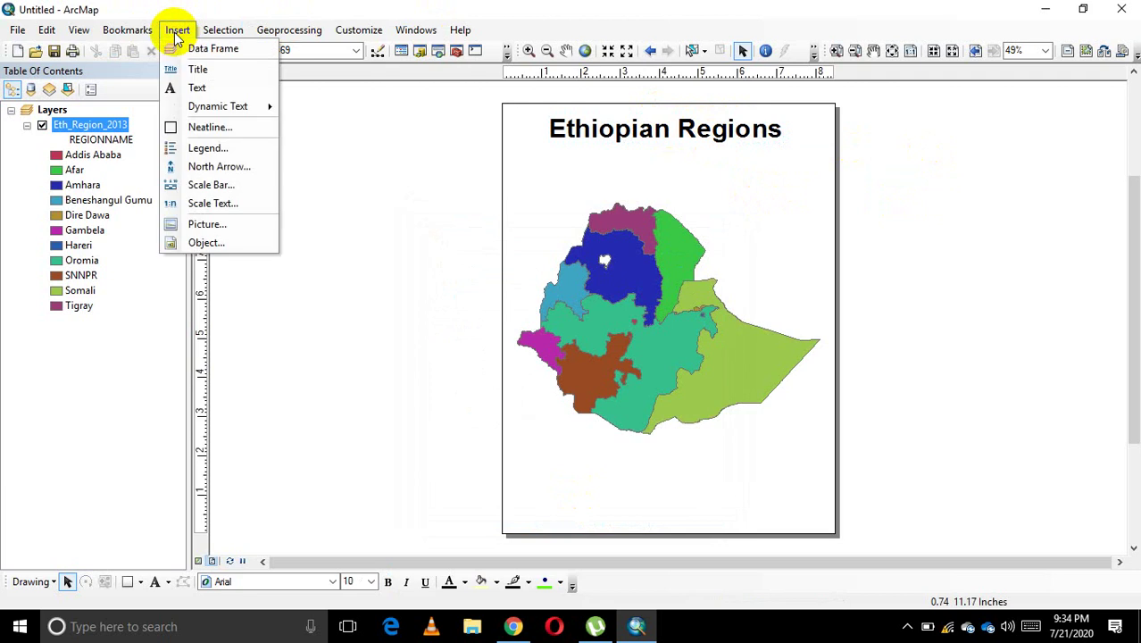
left_click(216, 168)
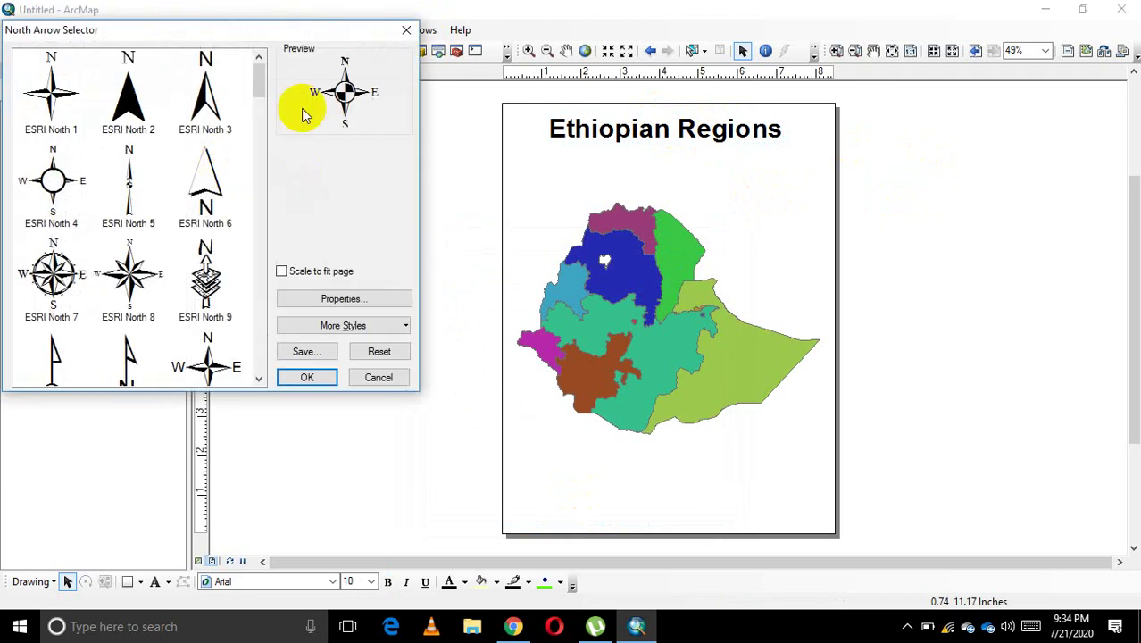
scroll(179, 150, "down", 5)
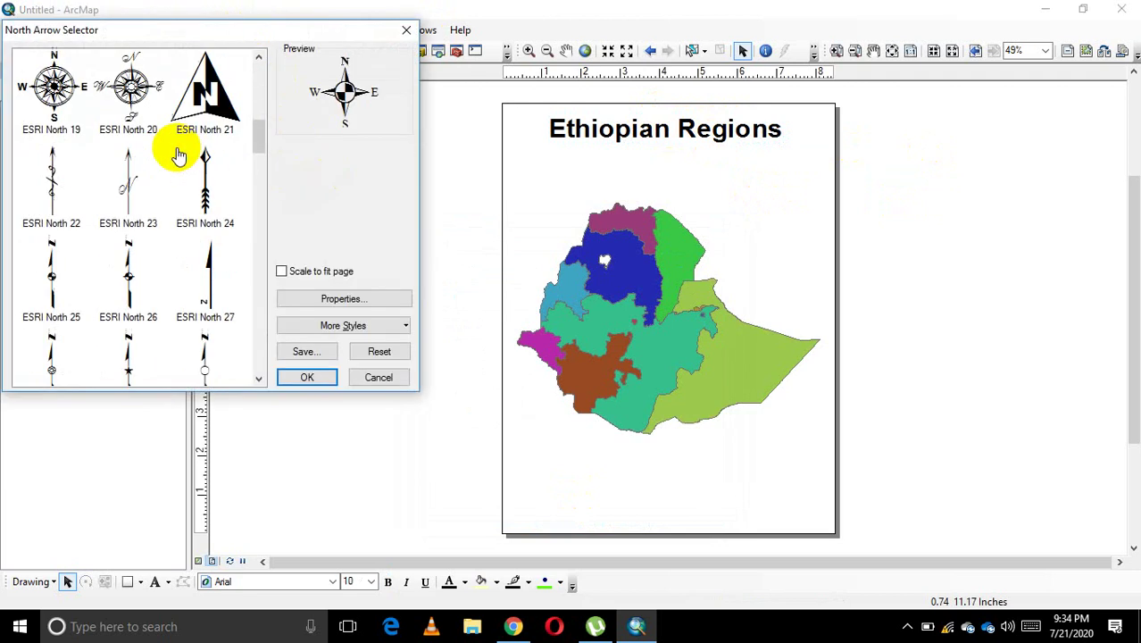
scroll(178, 155, "down", 15)
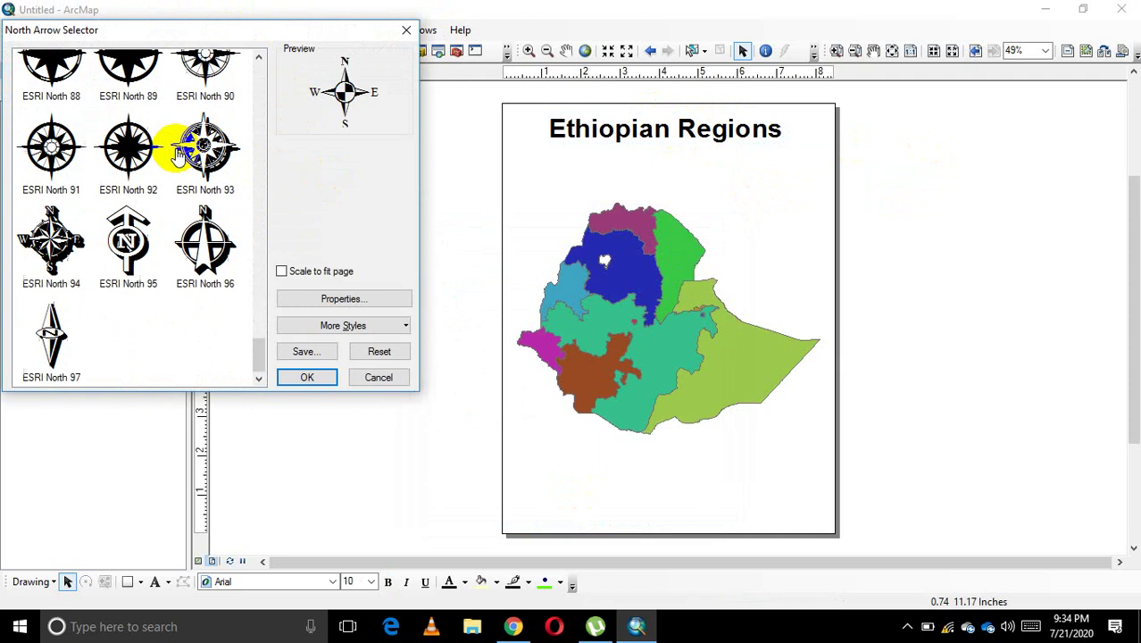
scroll(179, 156, "up", 20)
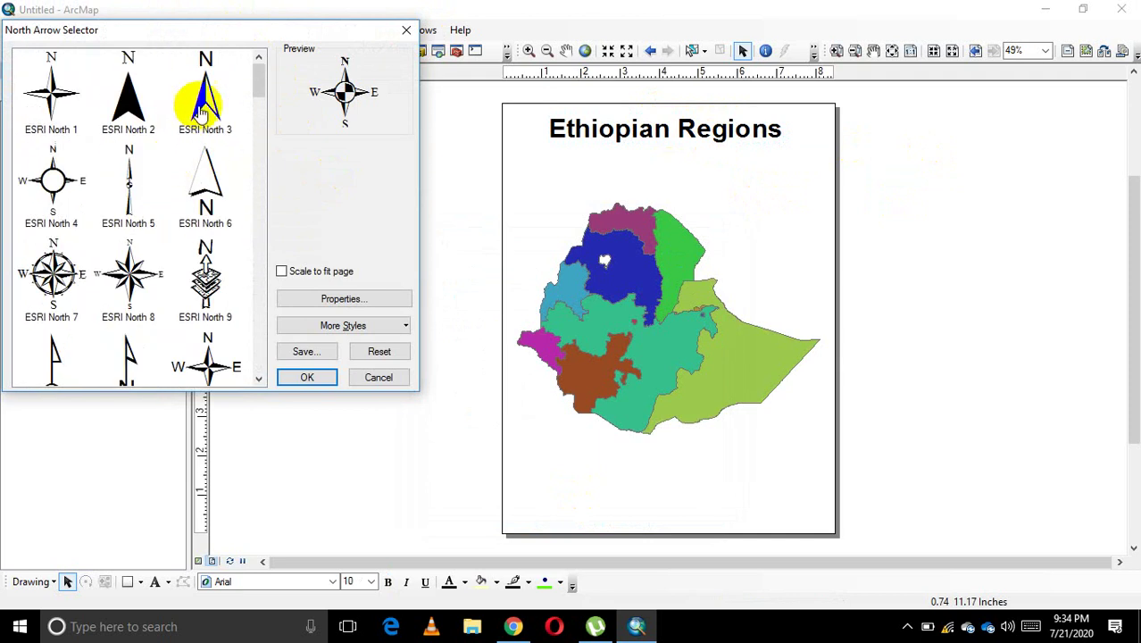
left_click(202, 112)
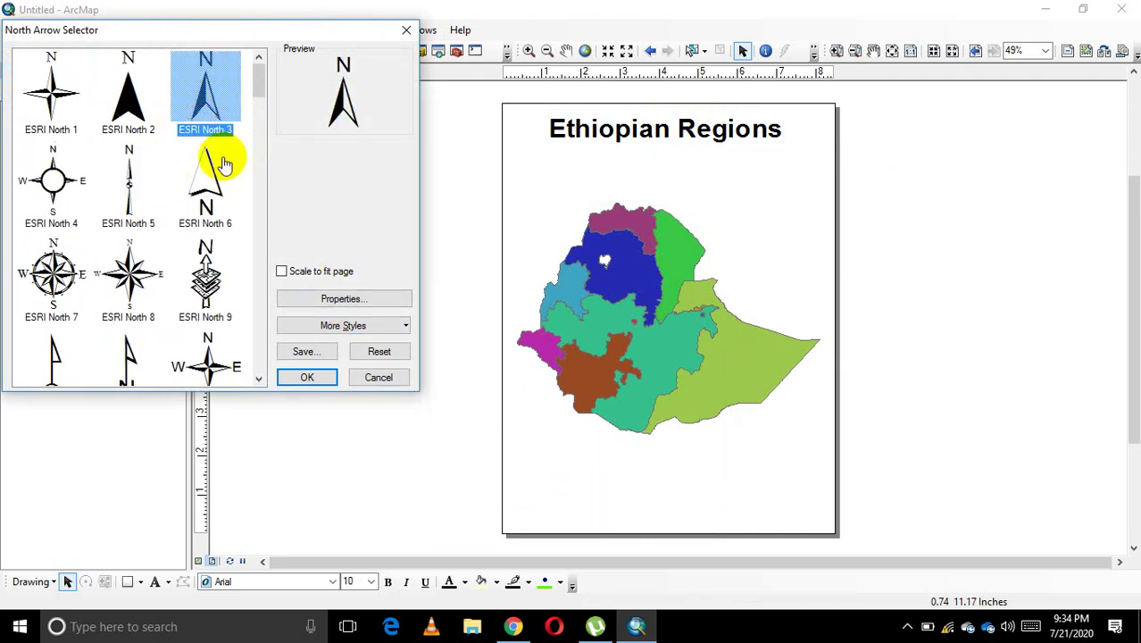
scroll(210, 174, "down", 3)
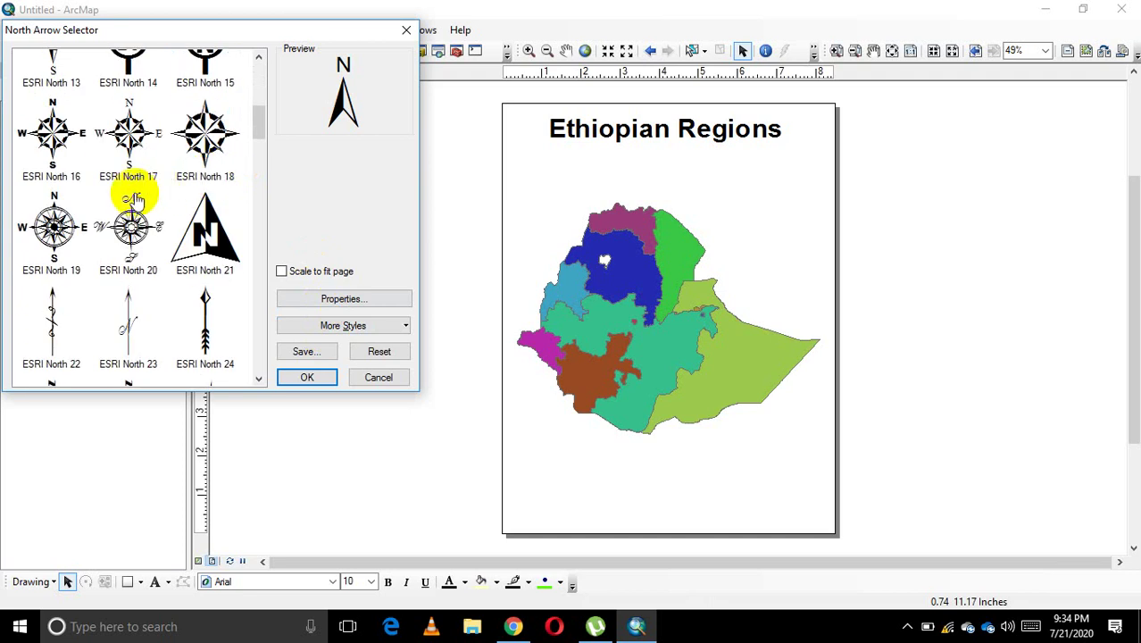
scroll(129, 183, "down", 7)
scroll(133, 190, "down", 9)
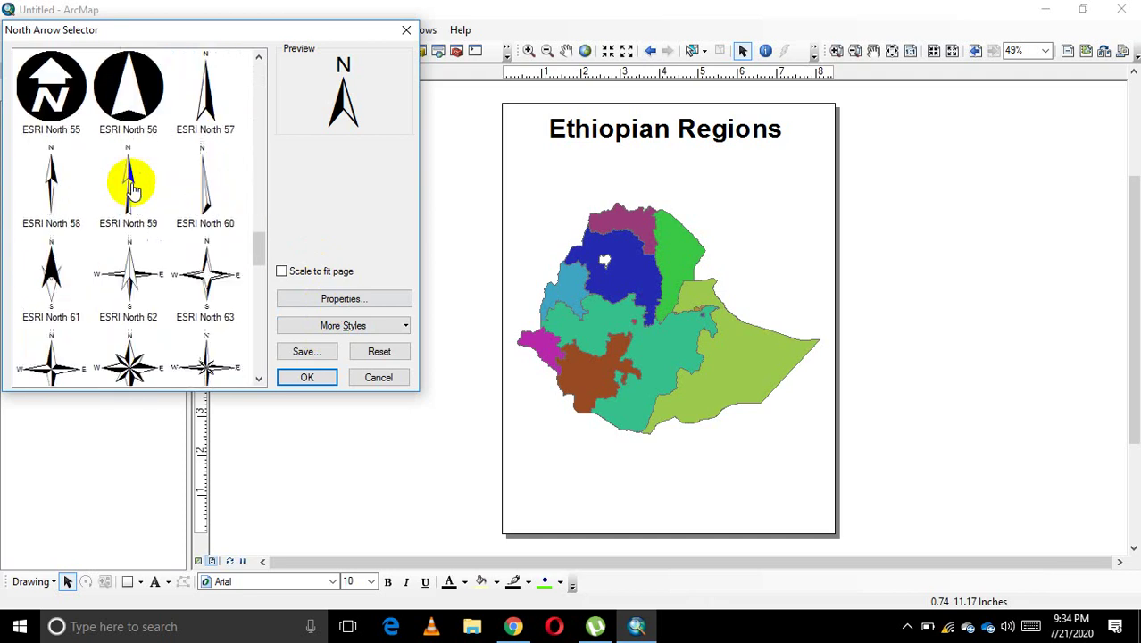
scroll(90, 237, "down", 3)
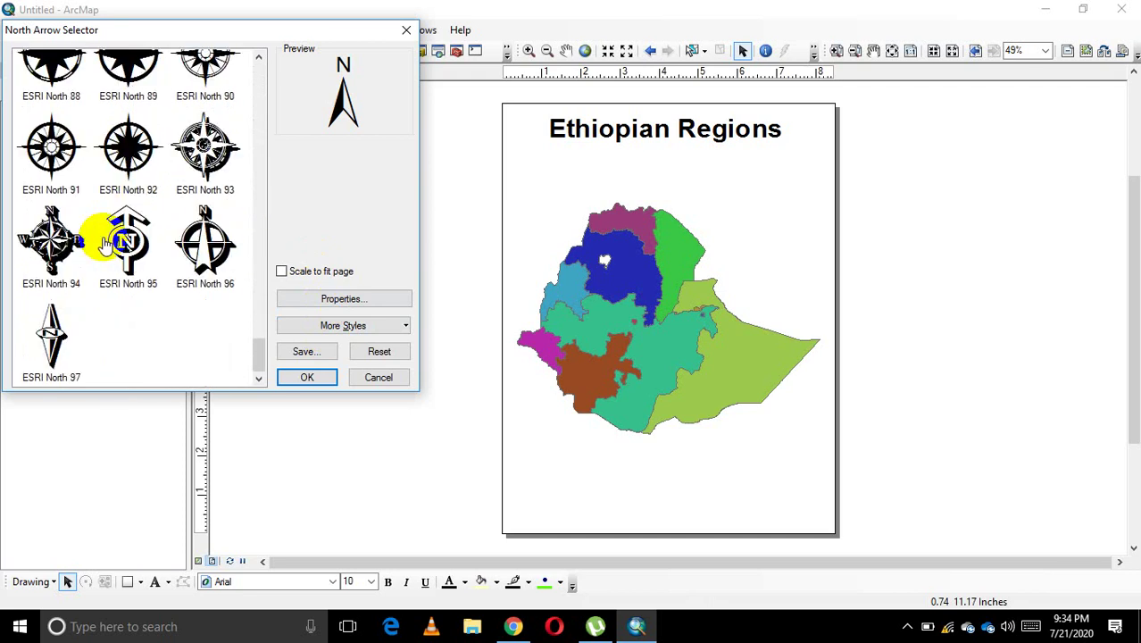
scroll(209, 209, "up", 20)
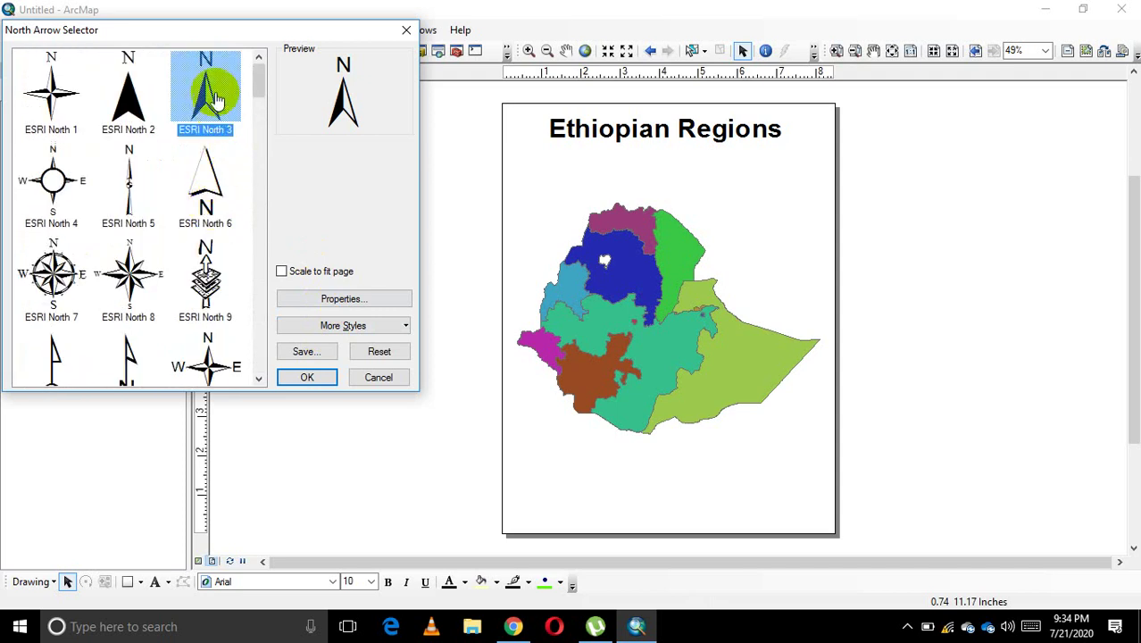
left_click(312, 378)
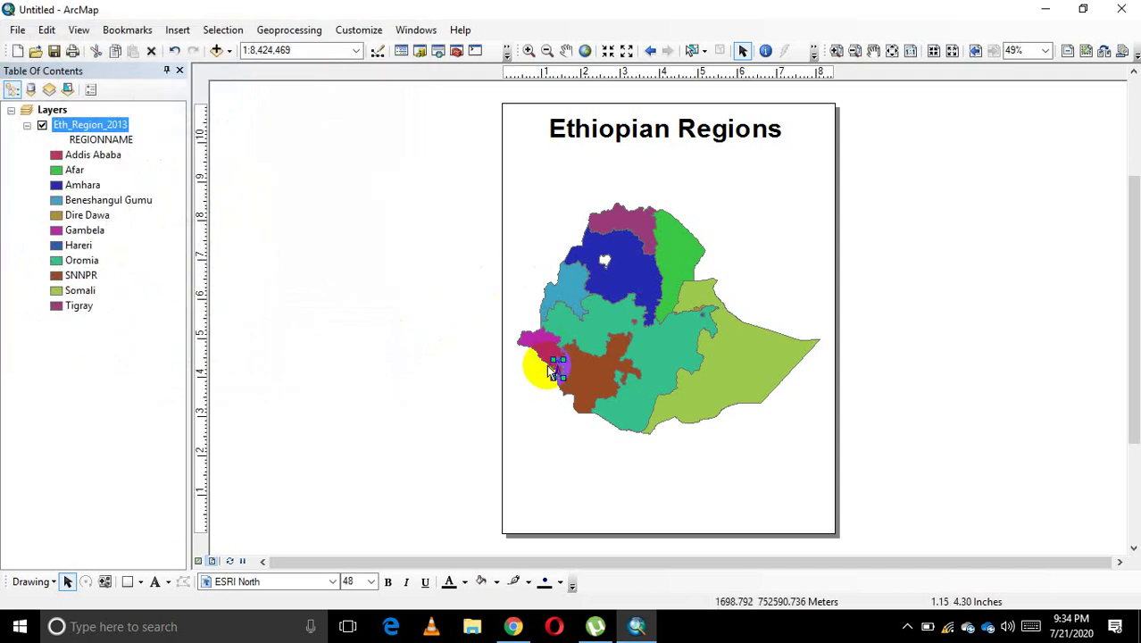
left_click_drag(559, 374, 811, 183)
left_click(911, 221)
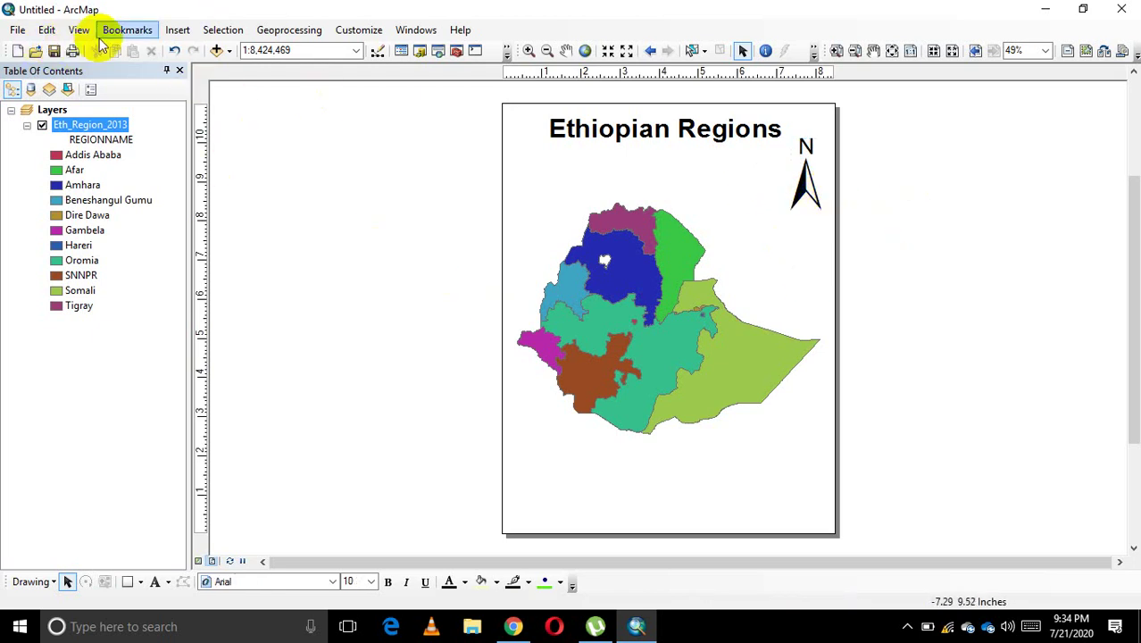
Start a new scale bar for the layout and choose the Scale Line 1 style
left_click(179, 31)
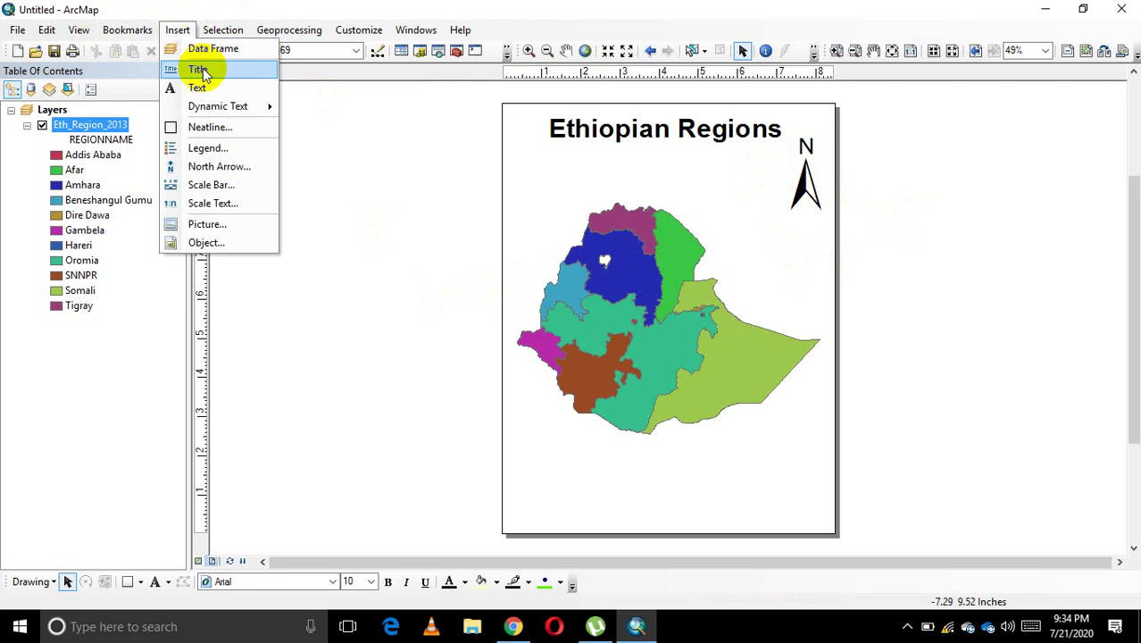
left_click(210, 186)
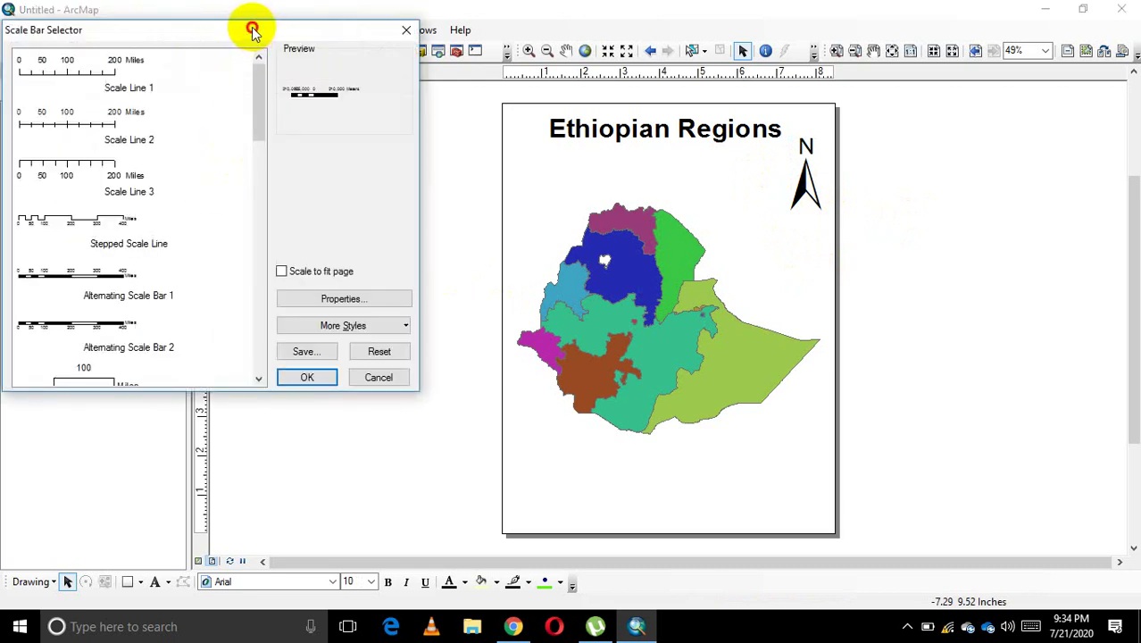
left_click_drag(254, 32, 287, 46)
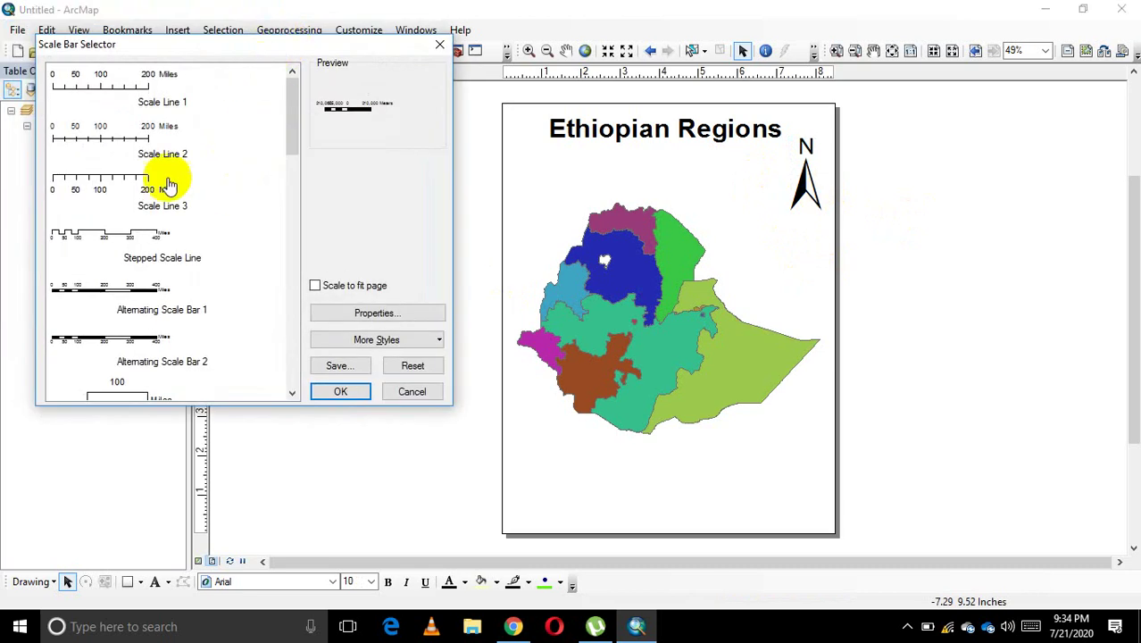
scroll(128, 166, "down", 2)
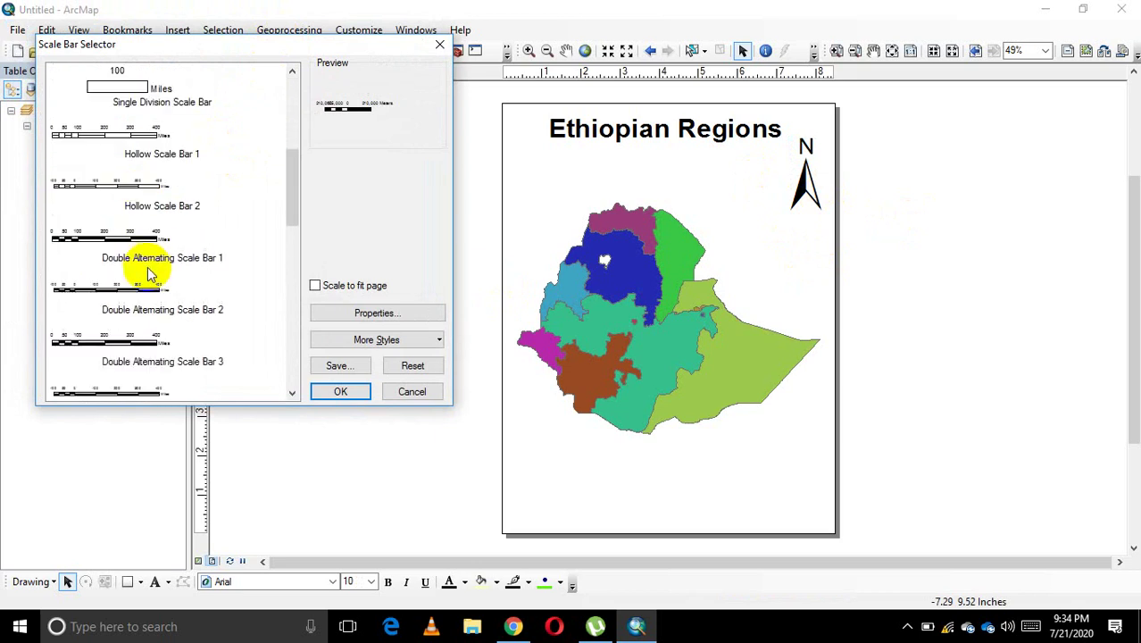
scroll(140, 268, "up", 2)
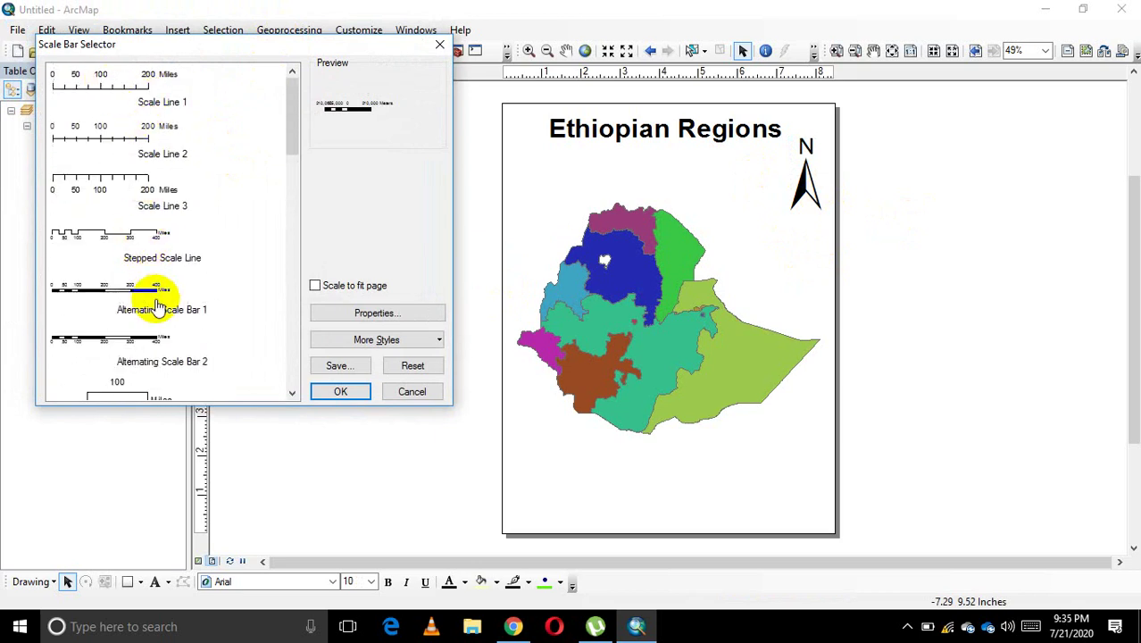
left_click(121, 99)
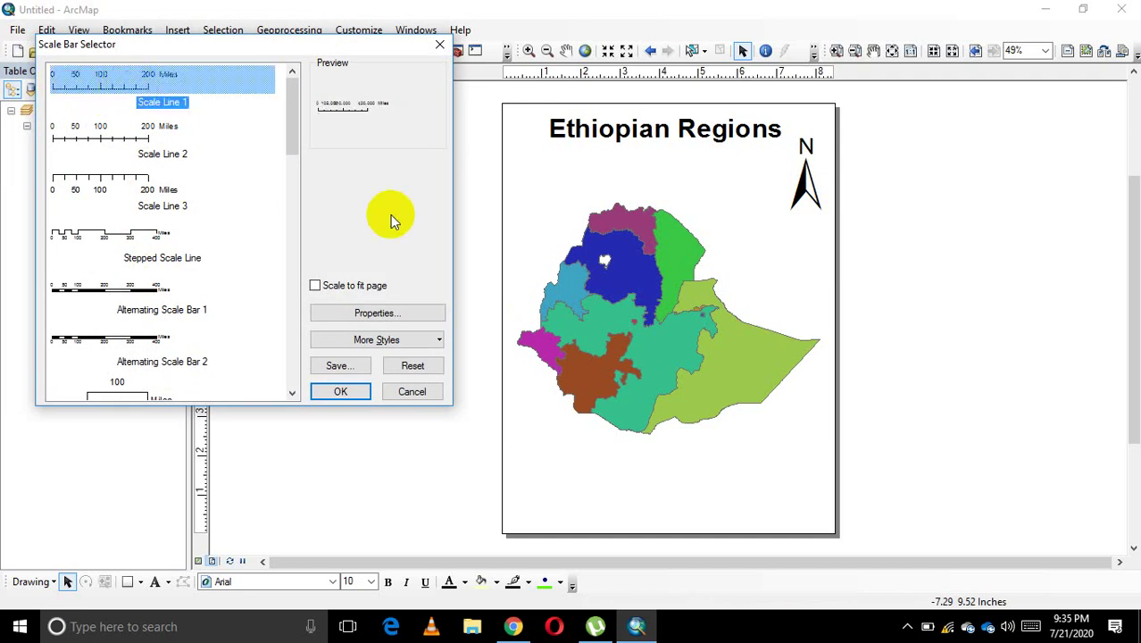
Set the scale bar's division units to Kilometers and insert the bar on the layout
left_click(381, 315)
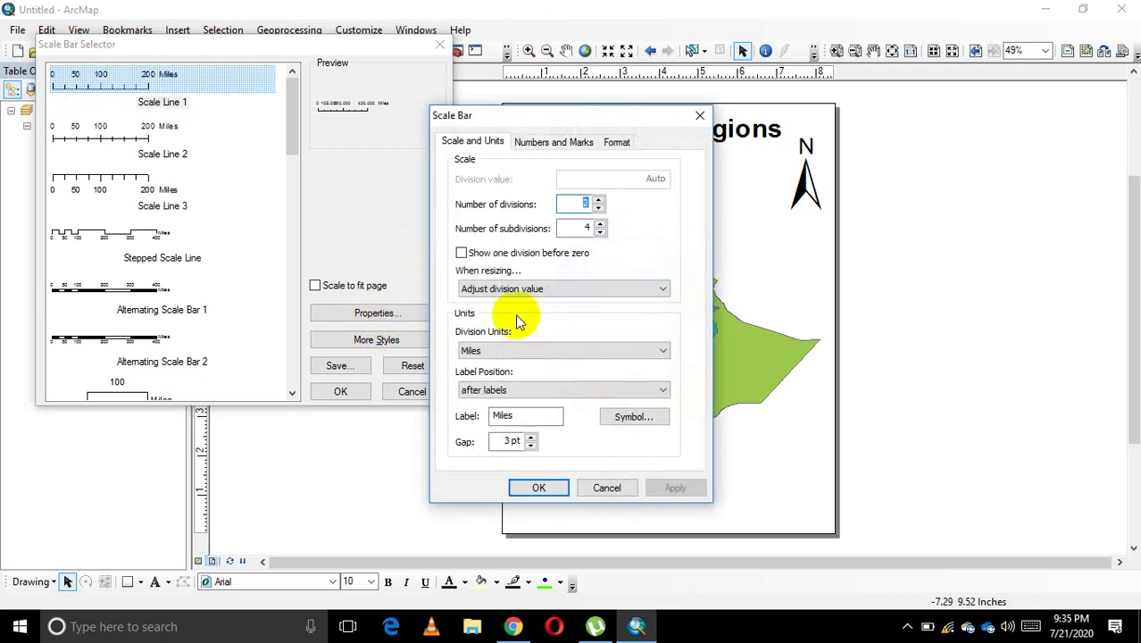
left_click(626, 353)
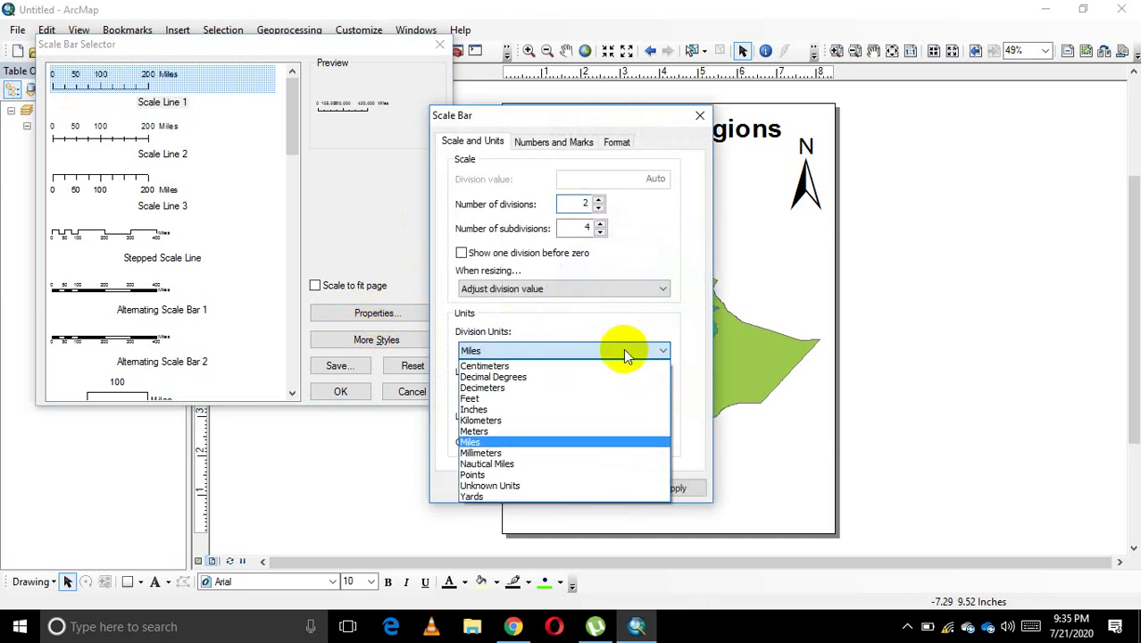
left_click(492, 432)
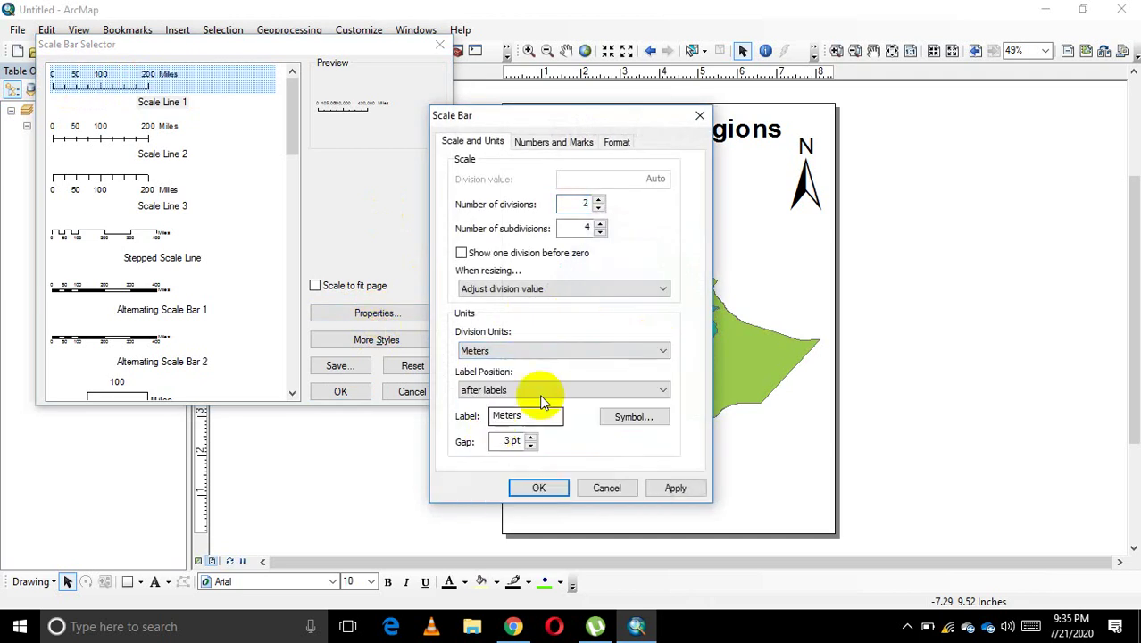
left_click(585, 344)
left_click(487, 421)
left_click(671, 487)
left_click(534, 487)
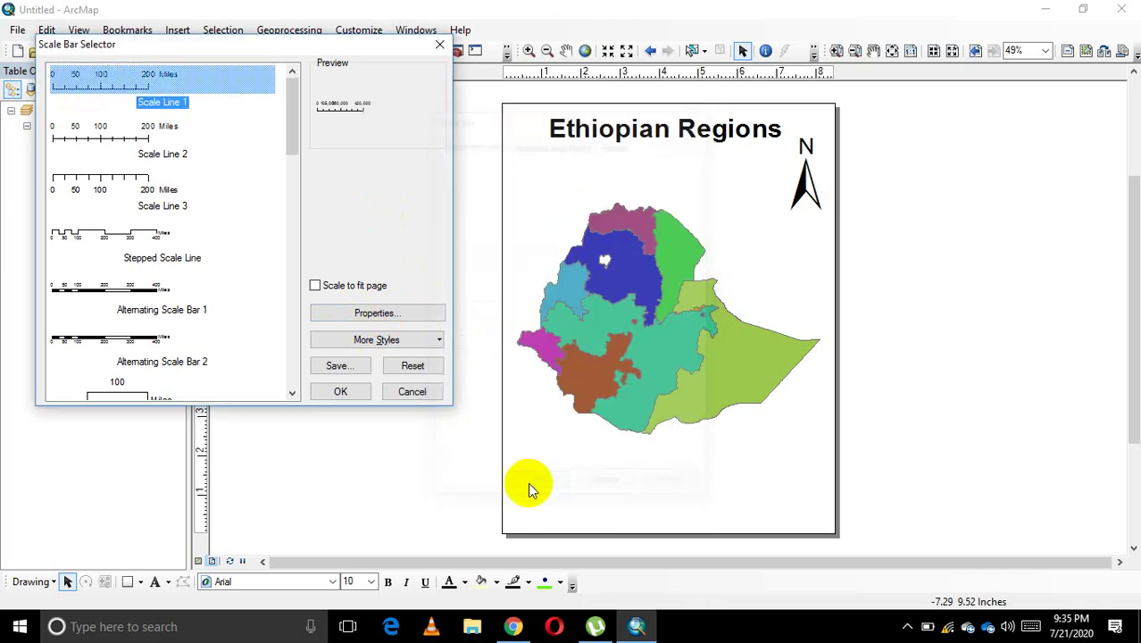
left_click(340, 393)
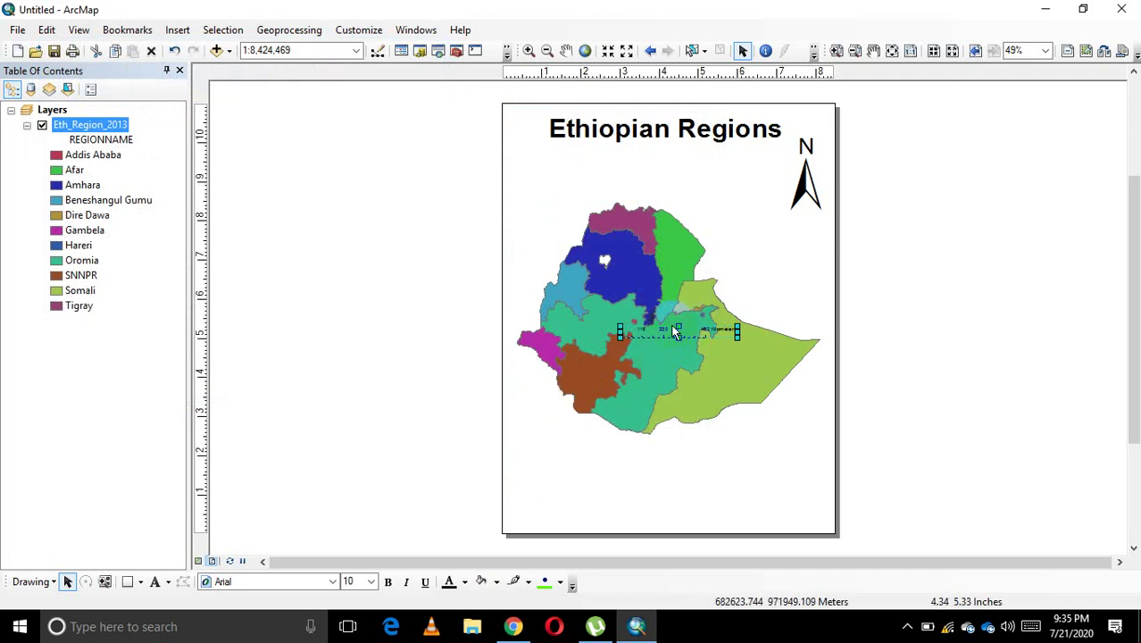
Move the scale bar below the map, into the empty area near the page's lower edge
left_click_drag(674, 330, 676, 506)
scroll(676, 504, "down", 5)
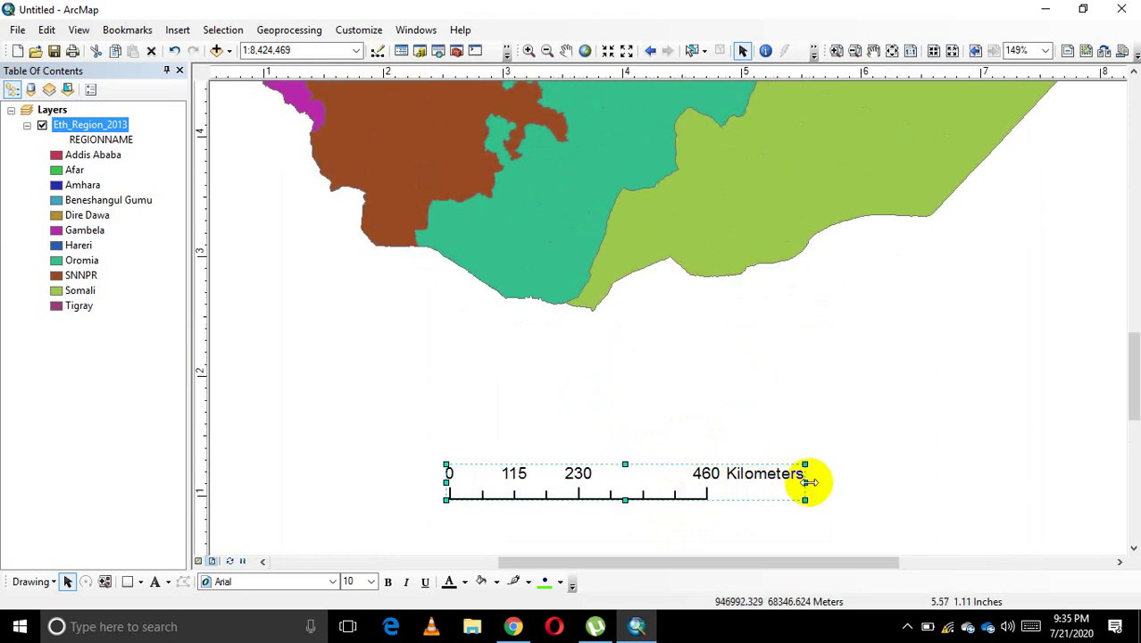
scroll(741, 375, "up", 1)
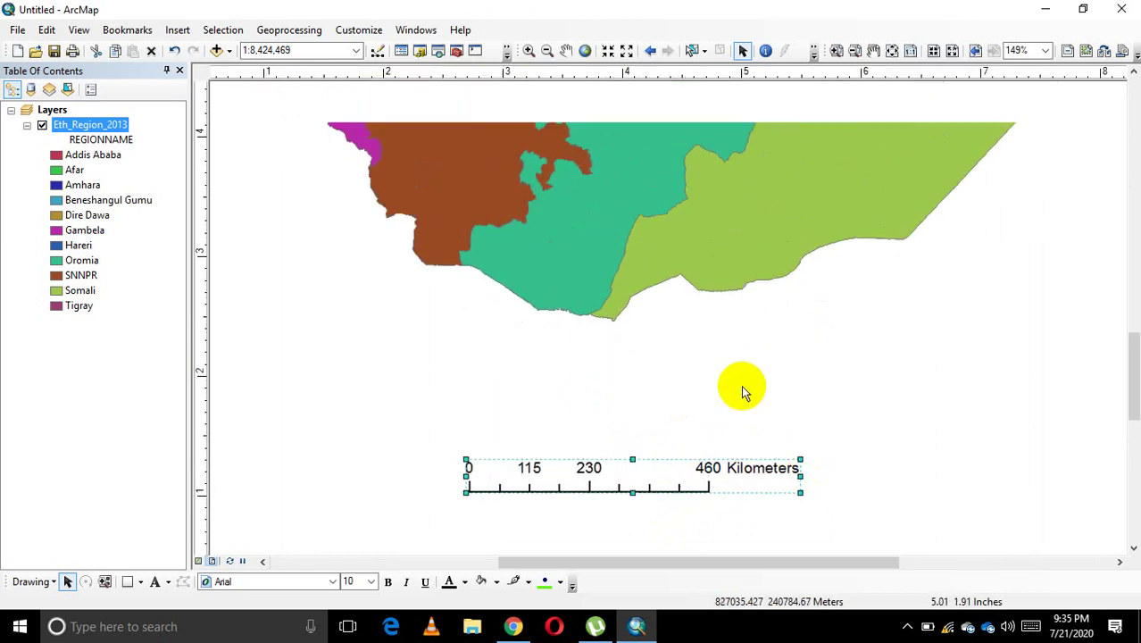
left_click(1130, 553)
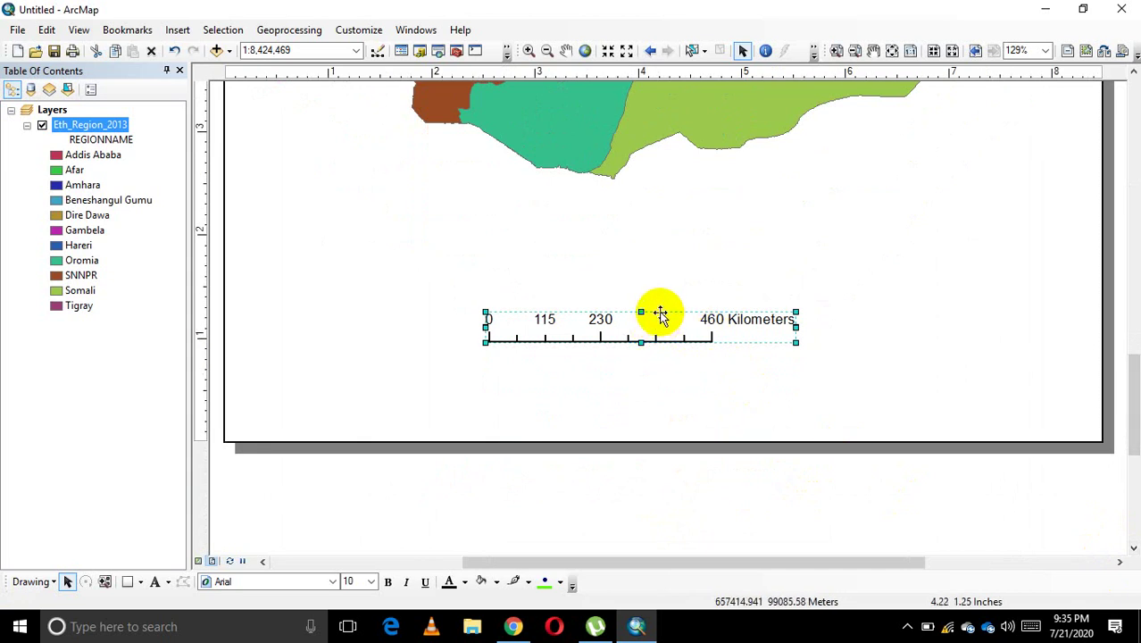
left_click_drag(660, 316, 662, 343)
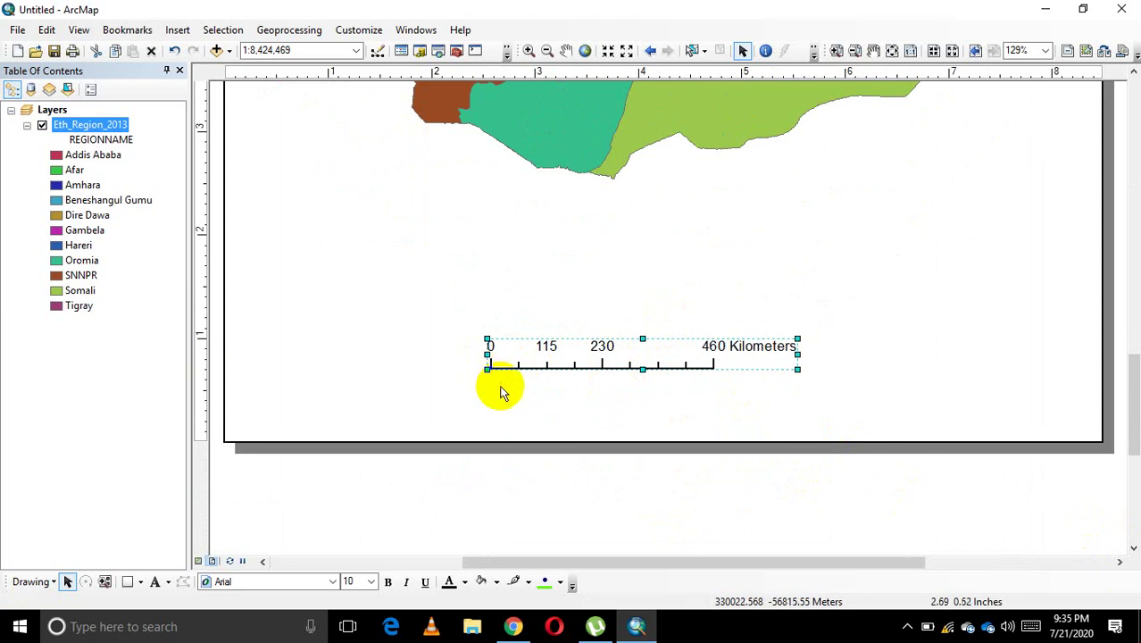
left_click(533, 284)
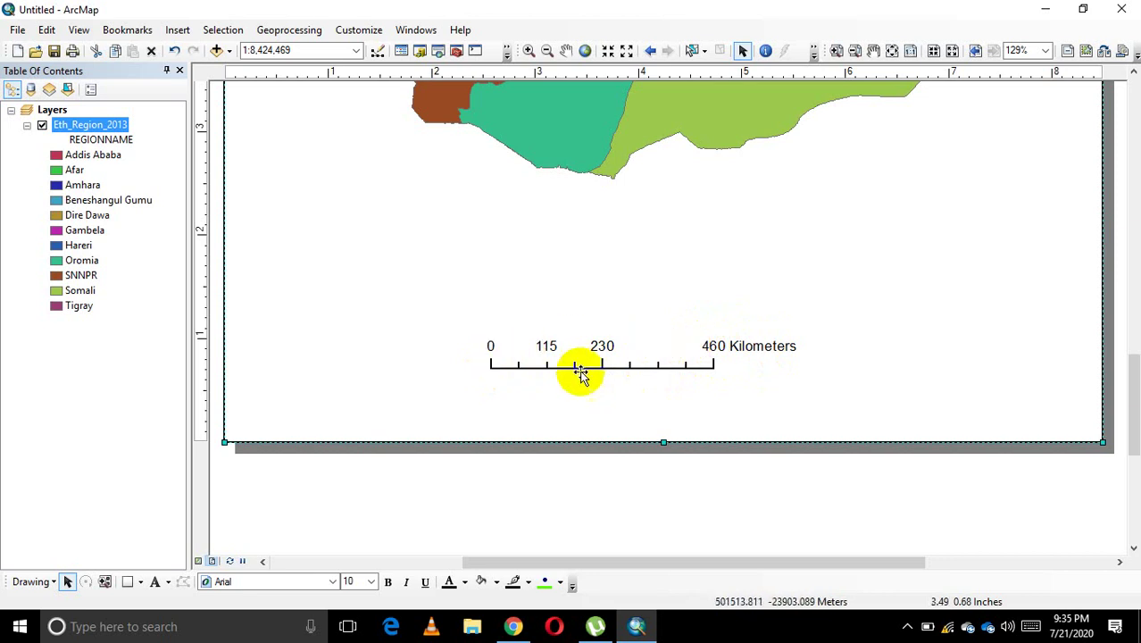
Widen the scale bar so that it spans 500 kilometers and move it closer to the page's lower edge
left_click(647, 361)
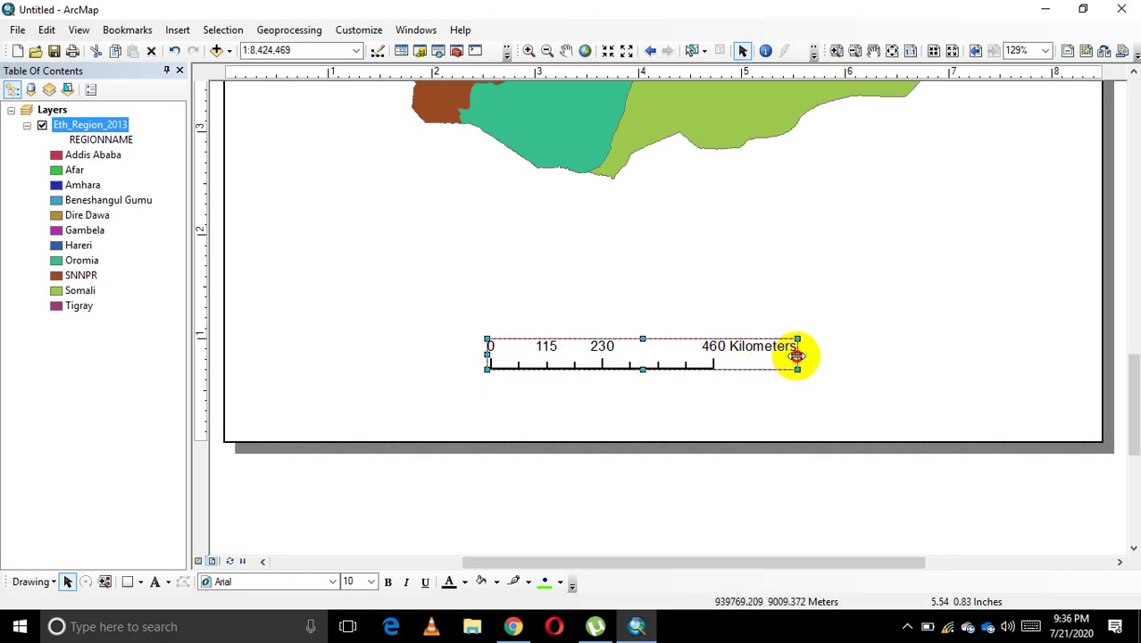
left_click_drag(811, 357, 828, 356)
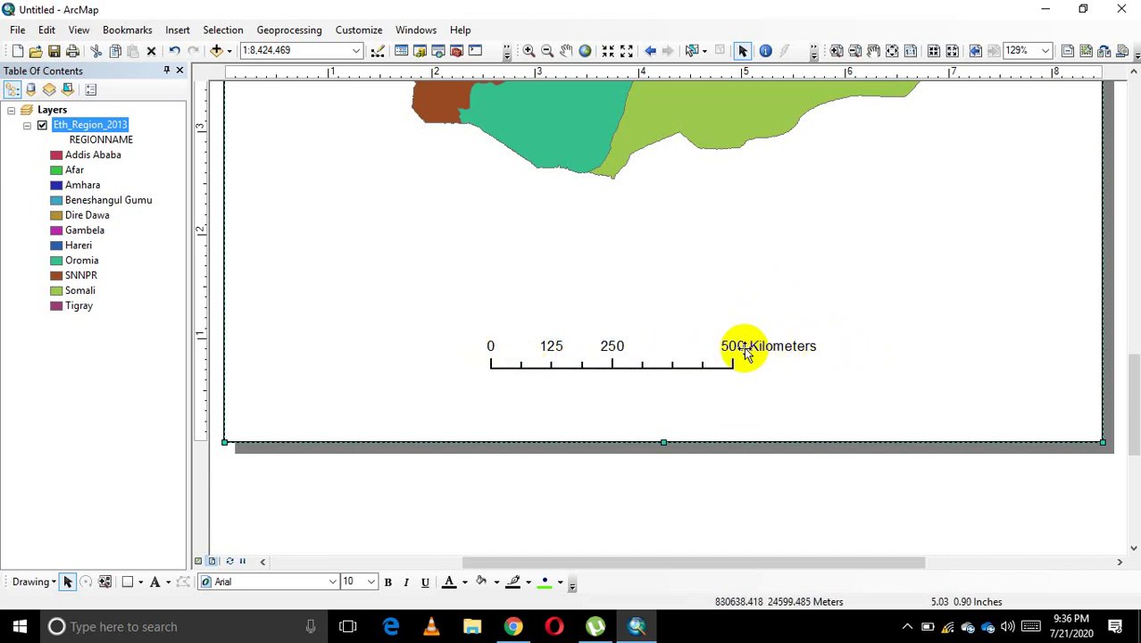
left_click(613, 363)
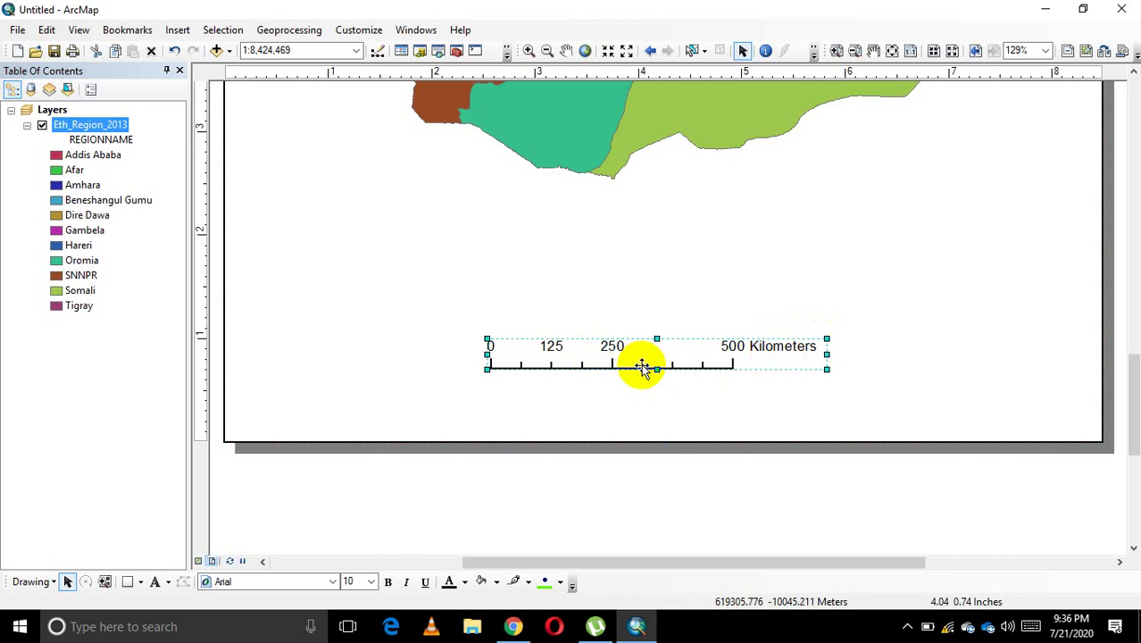
left_click_drag(640, 369, 645, 395)
left_click(631, 310)
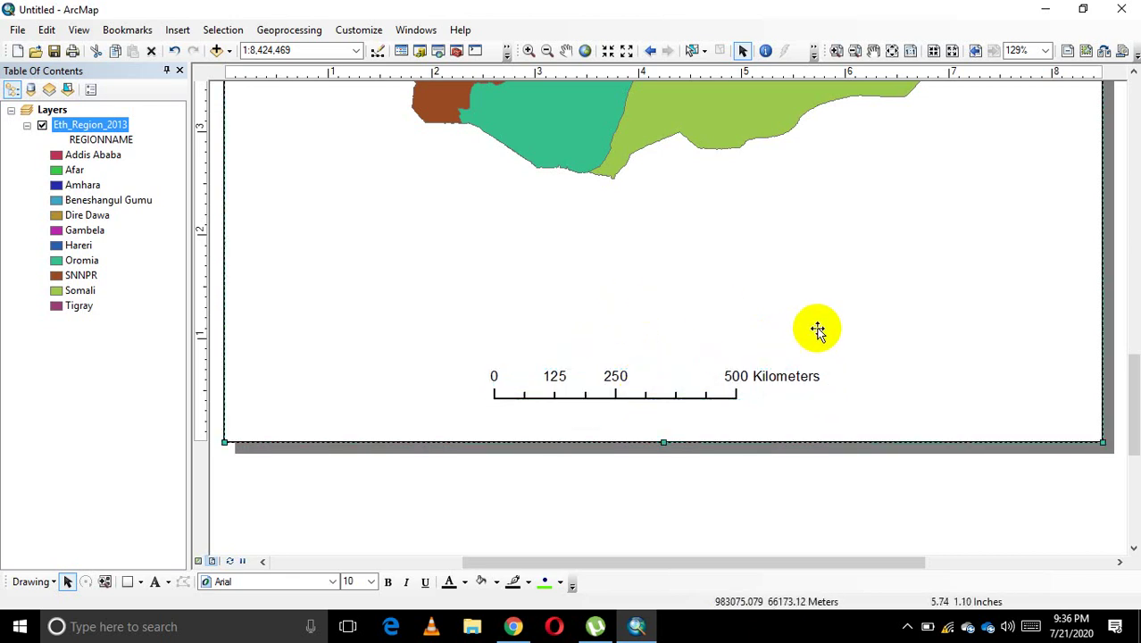
scroll(815, 328, "down", 3)
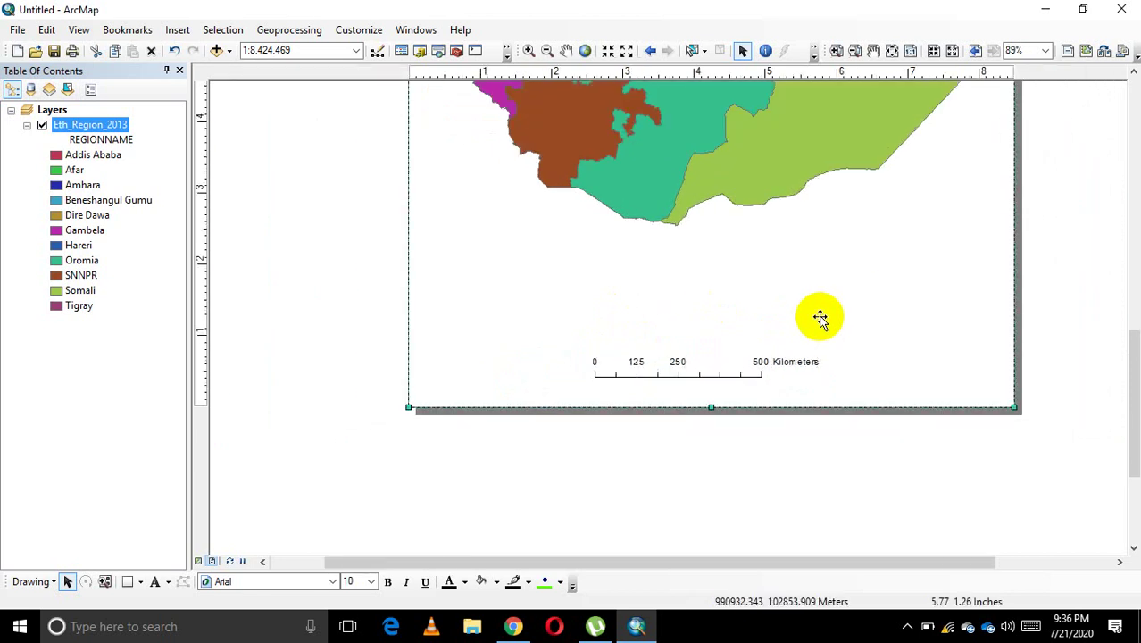
scroll(818, 326, "down", 3)
scroll(819, 318, "down", 1)
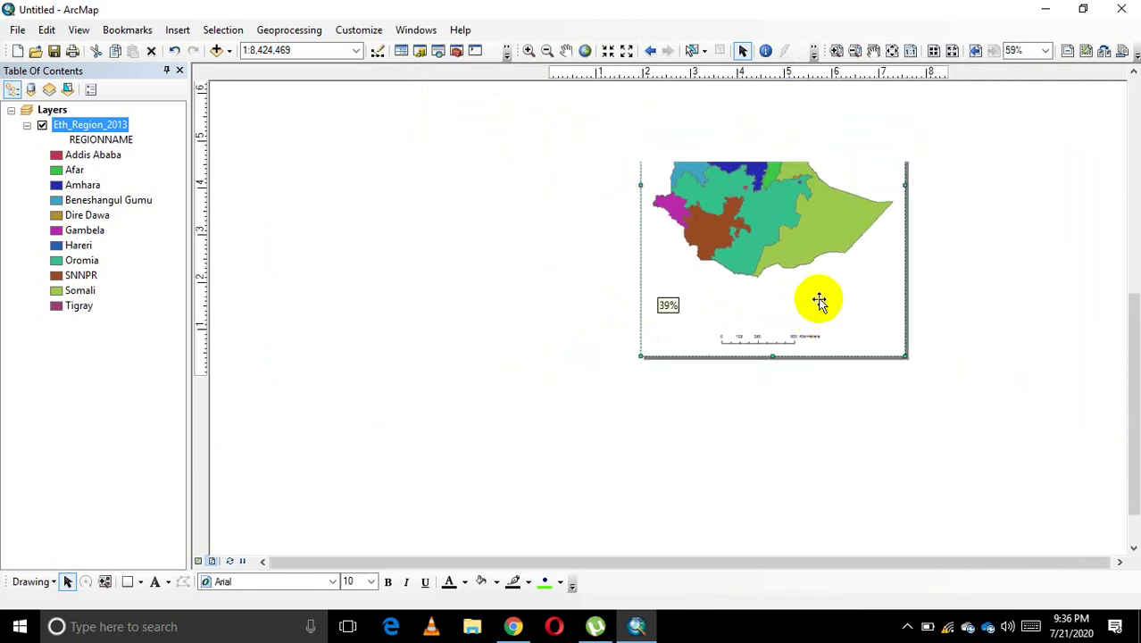
mouse_move(994, 212)
left_mouse_down()
mouse_move(918, 302)
mouse_move(805, 313)
left_mouse_up()
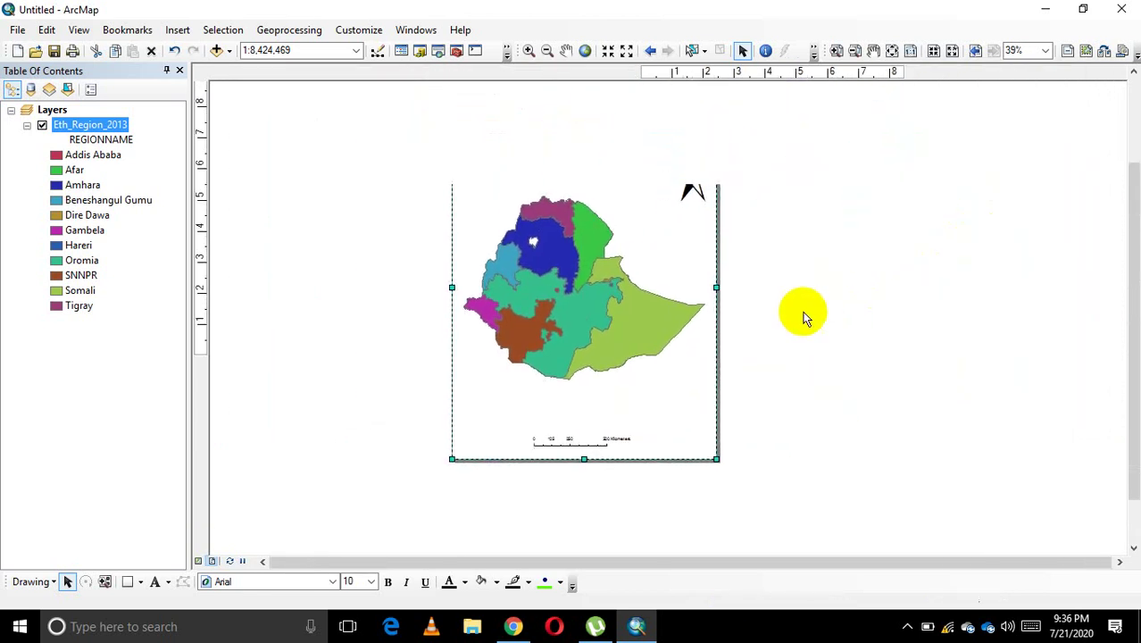
left_click_drag(961, 294, 804, 318)
left_click_drag(646, 321, 804, 317)
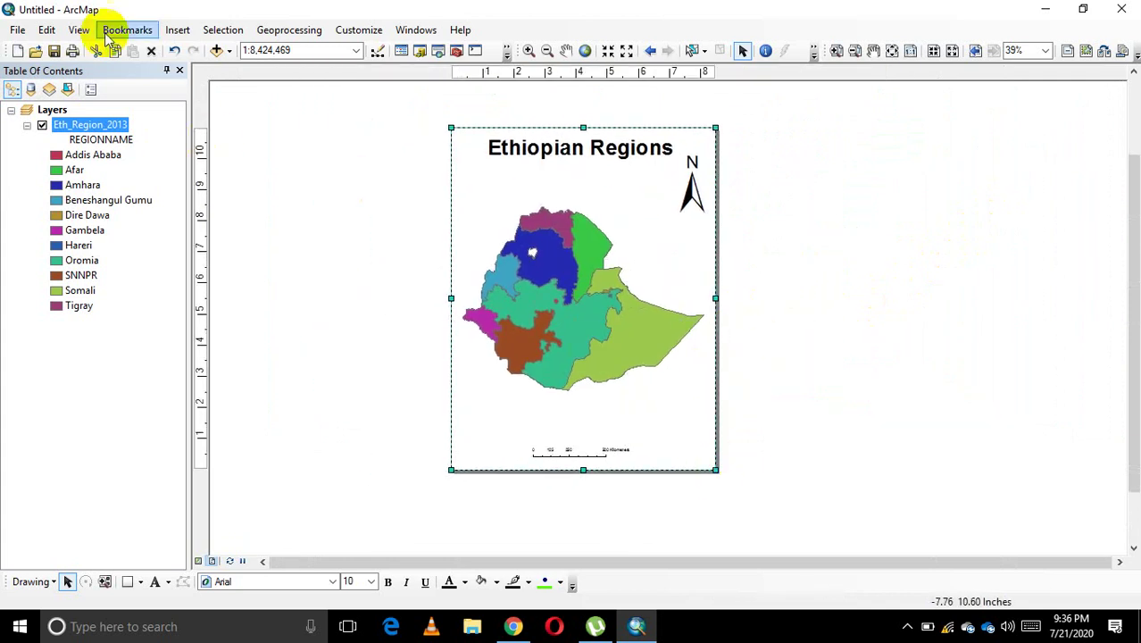
left_click(177, 30)
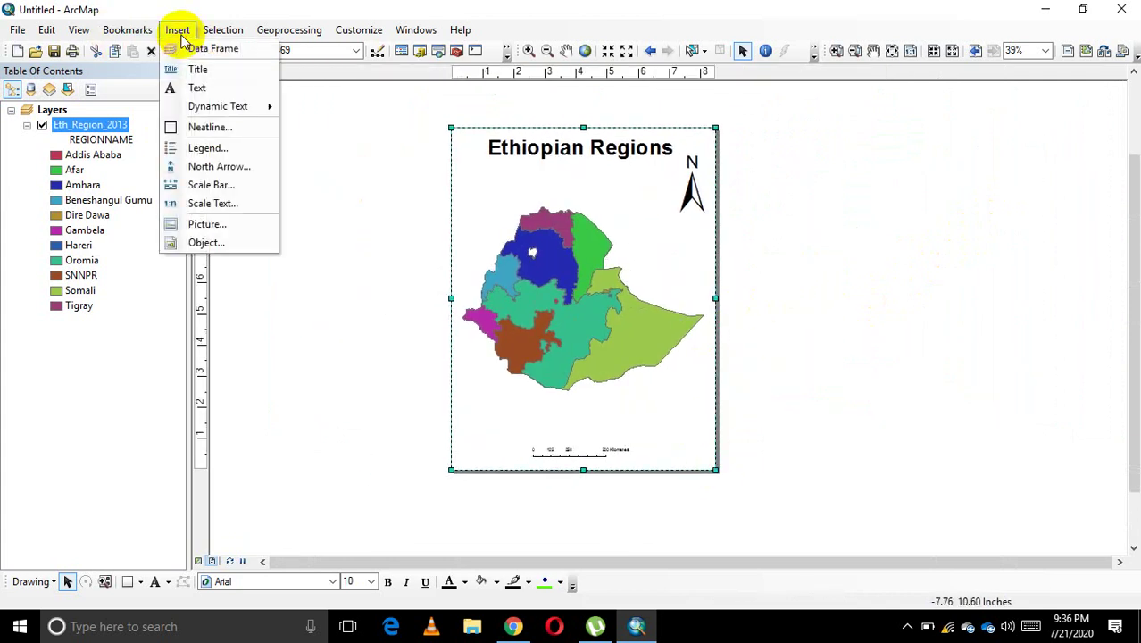
left_click(208, 148)
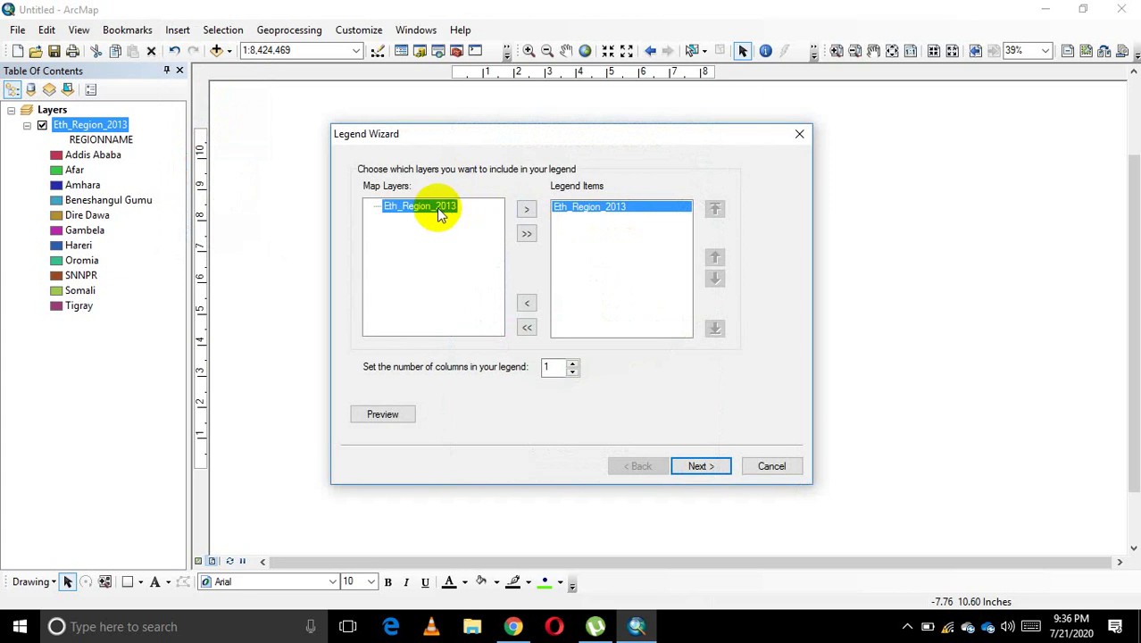
left_click(800, 137)
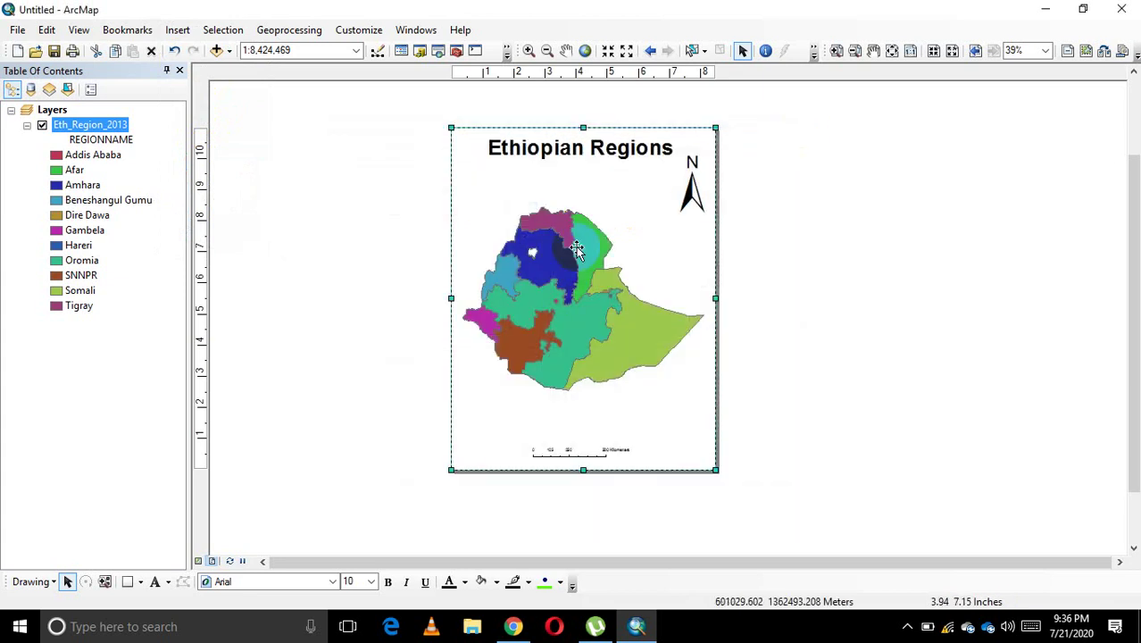
Insert a one-column legend for the Eth_Region_2013 layer, previewing it on the page before finishing the wizard
left_click_drag(605, 345, 648, 326)
left_click_drag(629, 166, 629, 326)
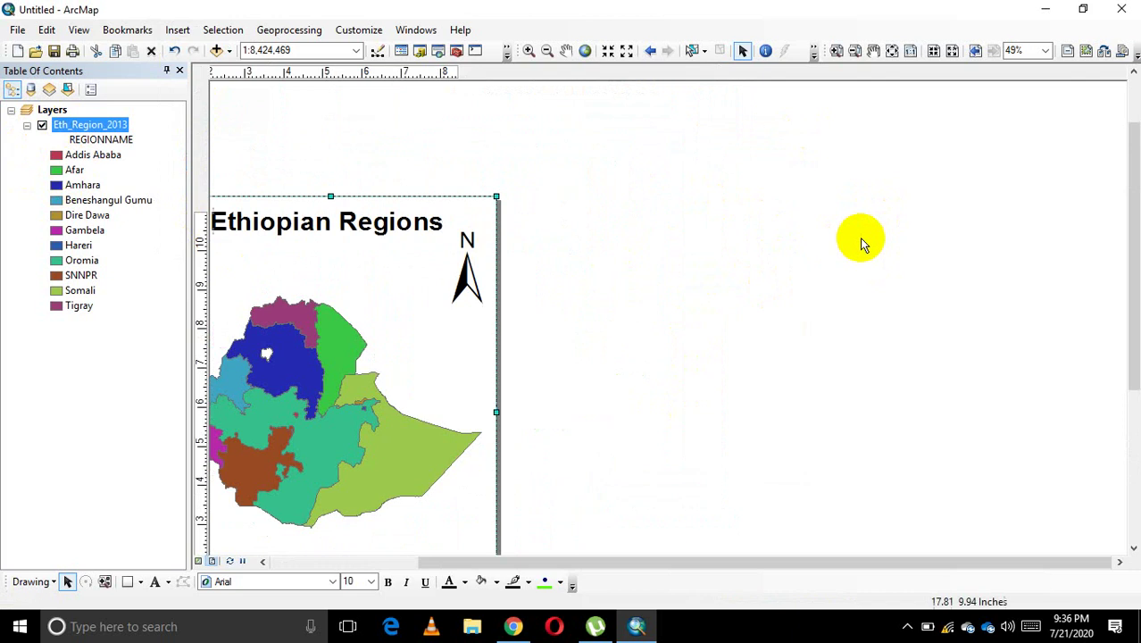
left_click_drag(565, 423, 721, 347)
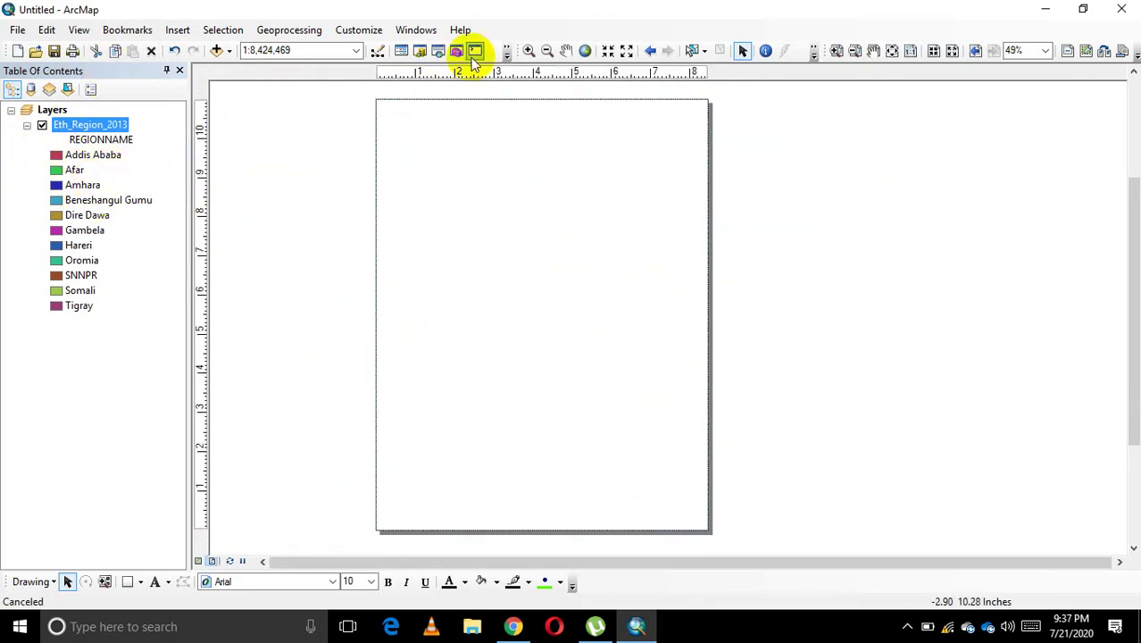
left_click(585, 51)
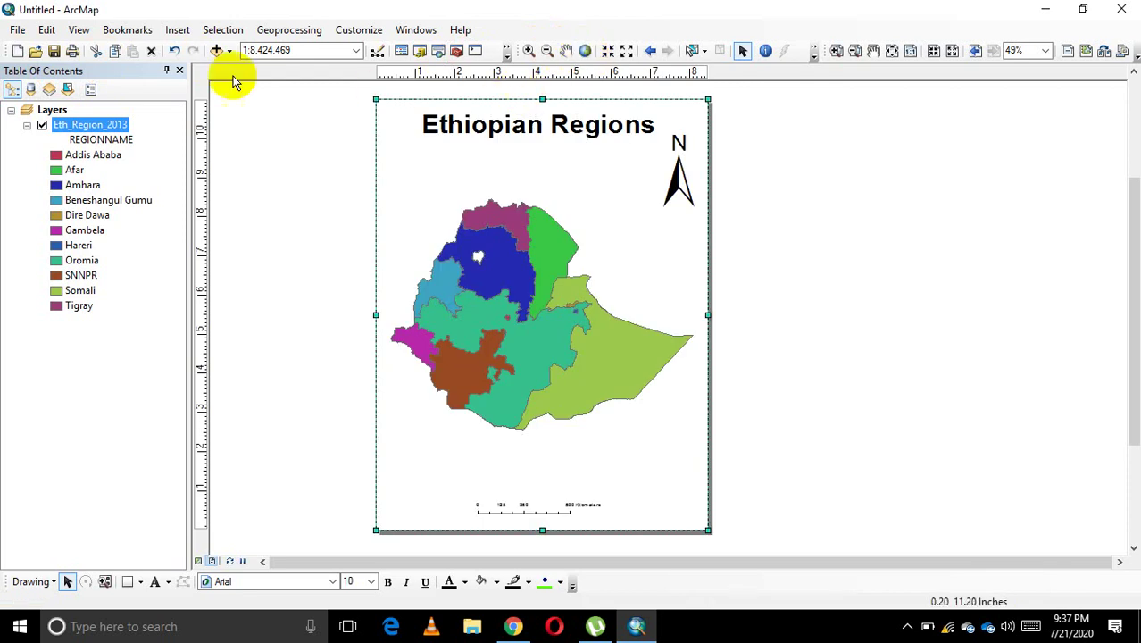
left_click(861, 258)
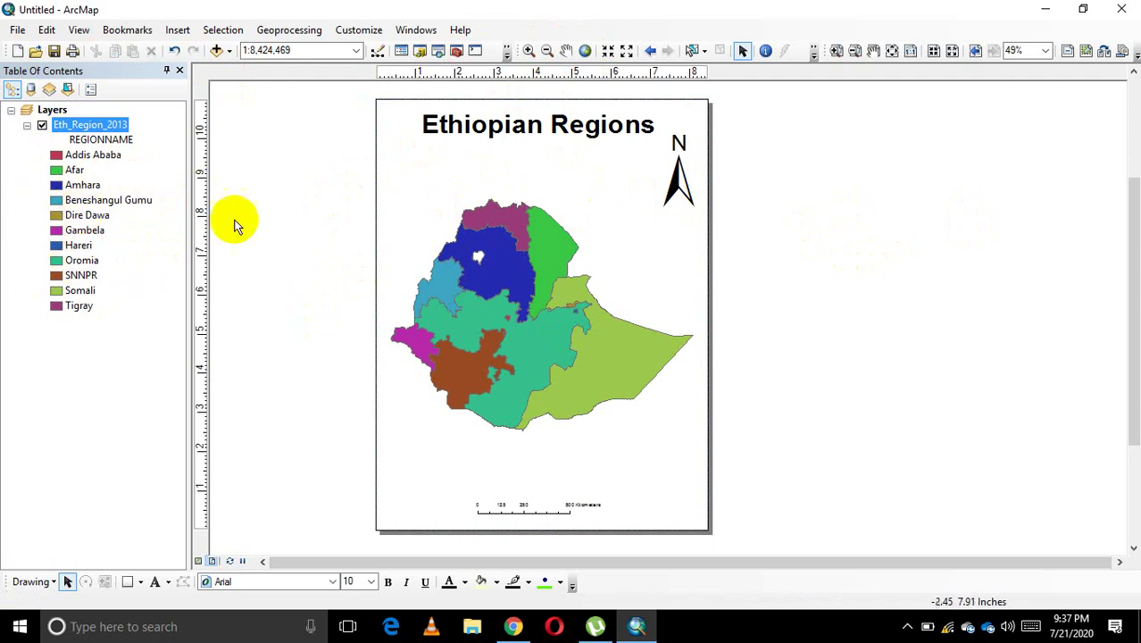
left_click(182, 32)
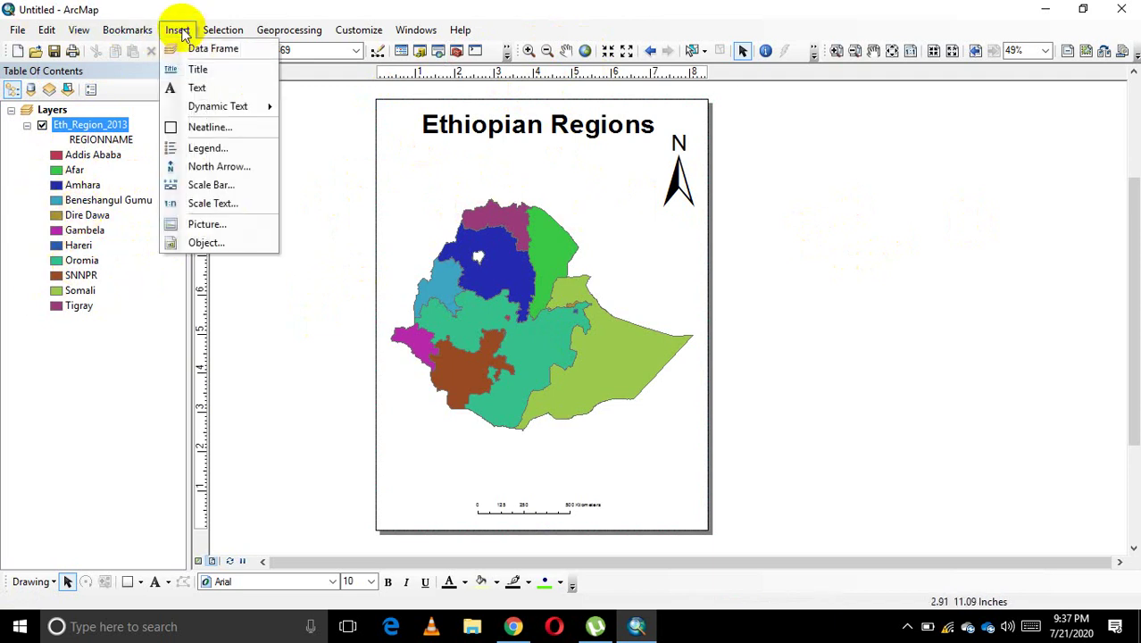
left_click(208, 150)
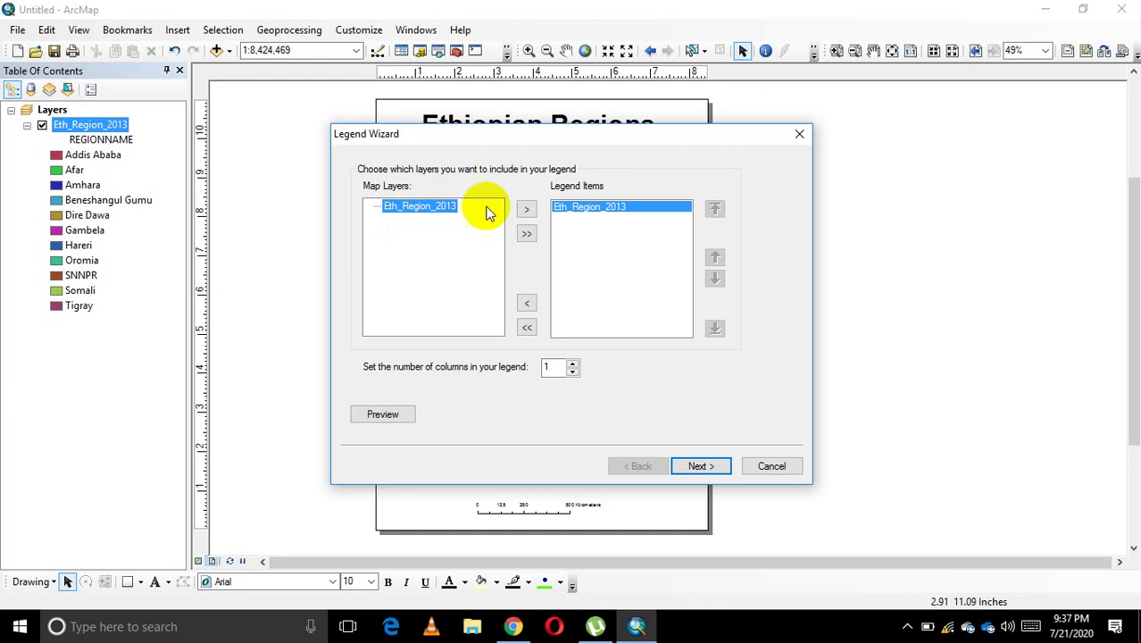
left_click(390, 415)
left_click_drag(630, 143, 250, 144)
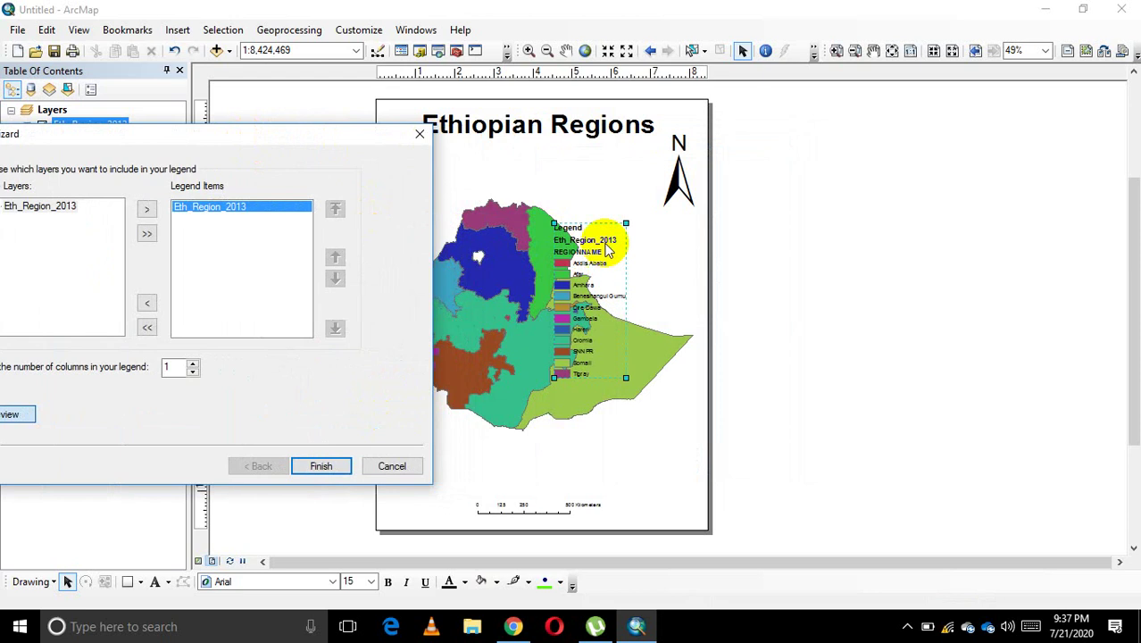
left_click(322, 466)
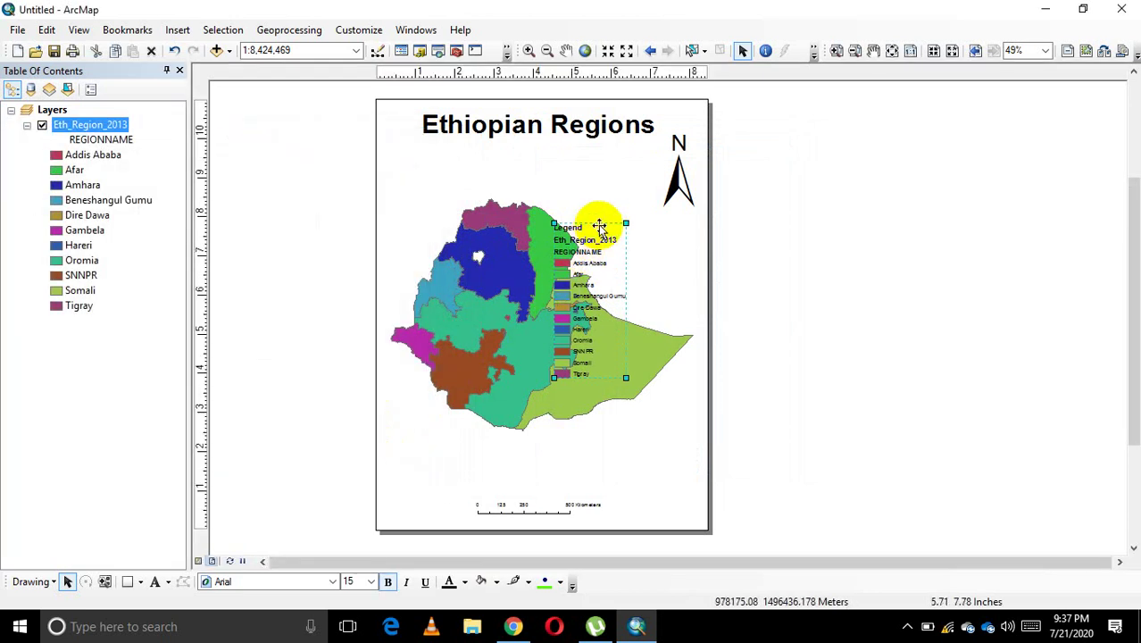
Move the legend to the page's lower-right area and shrink it to fit below the Somali region, inside the page
left_click_drag(601, 227, 670, 379)
scroll(643, 493, "up", 2)
scroll(657, 487, "up", 1)
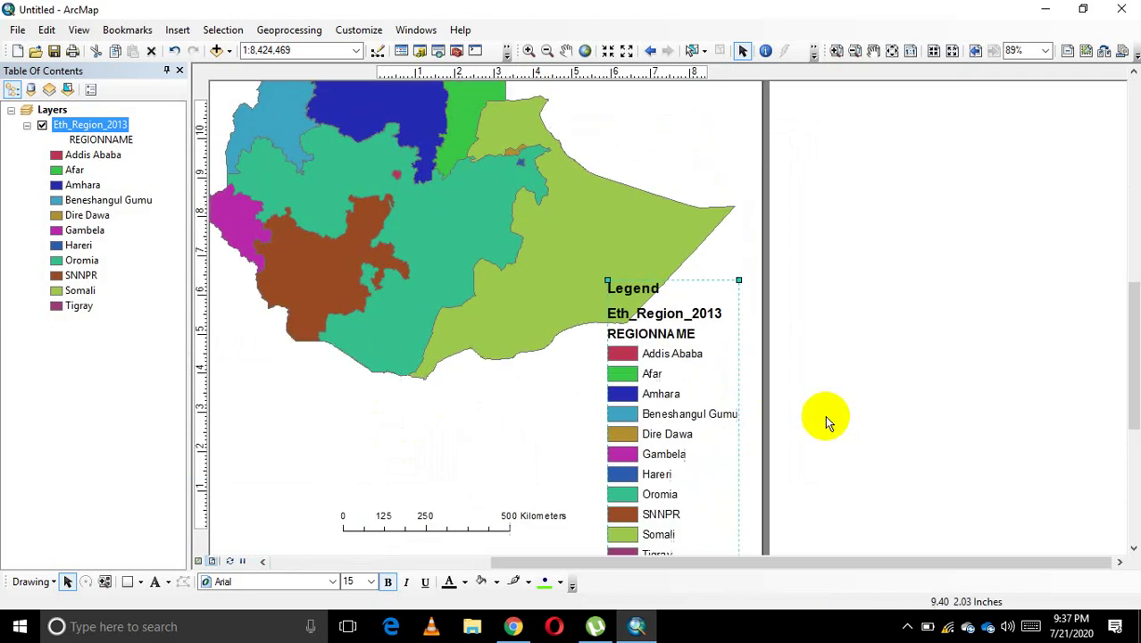
left_click_drag(1132, 365, 1129, 388)
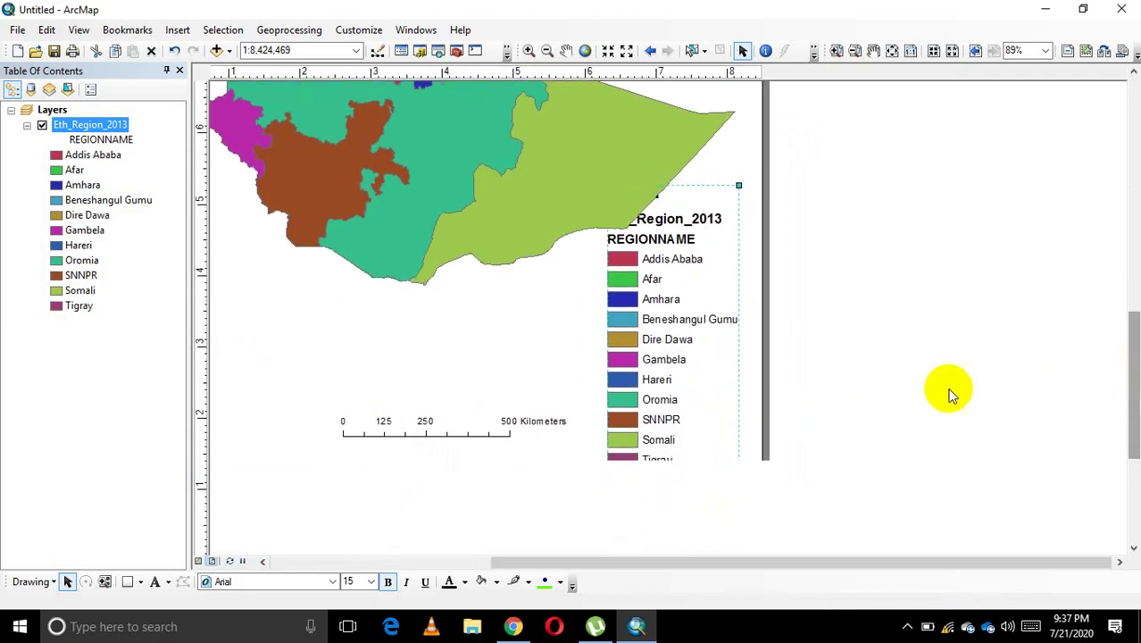
left_click_drag(740, 467, 728, 441)
left_click_drag(606, 184, 632, 239)
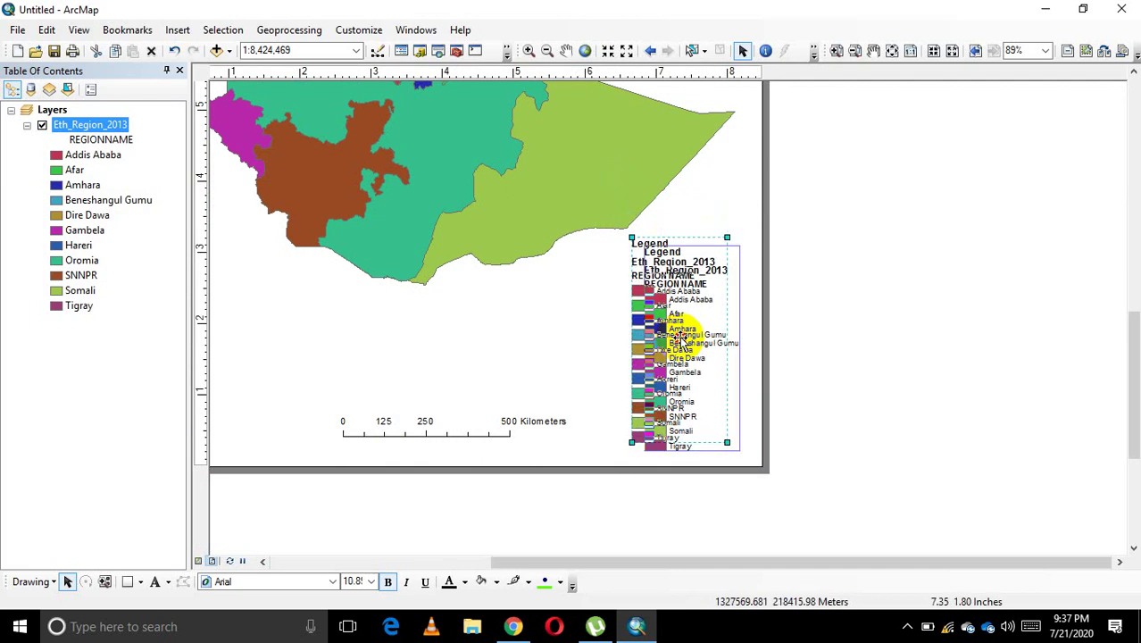
Fine-tune the legend's position so that it sits close to the page's lower-right corner
left_click_drag(684, 348, 701, 365)
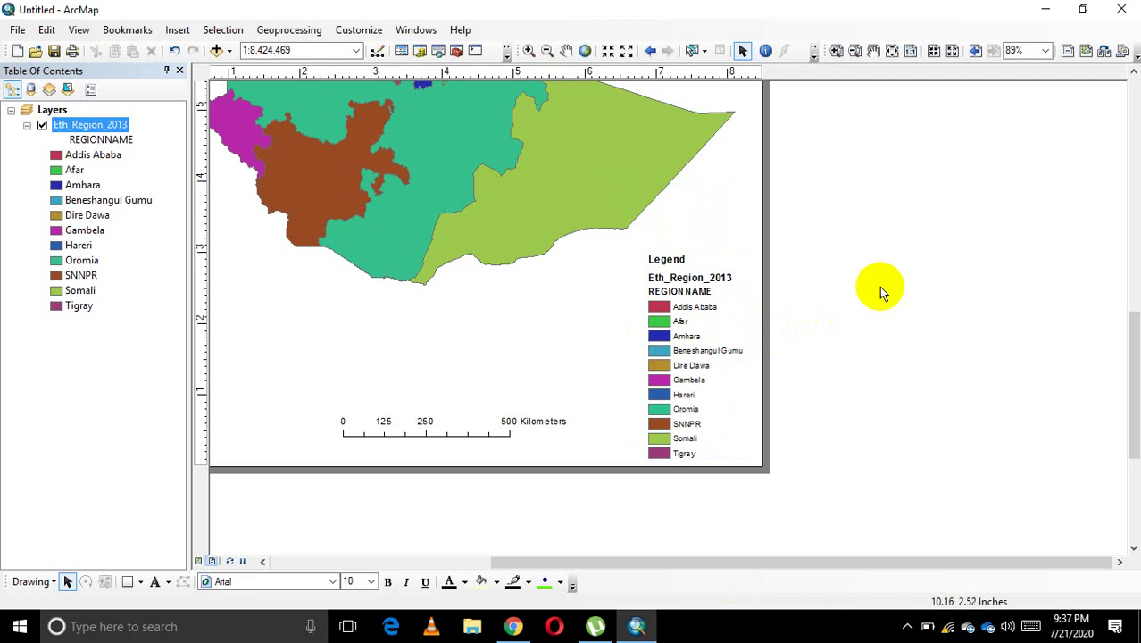
left_click(676, 347)
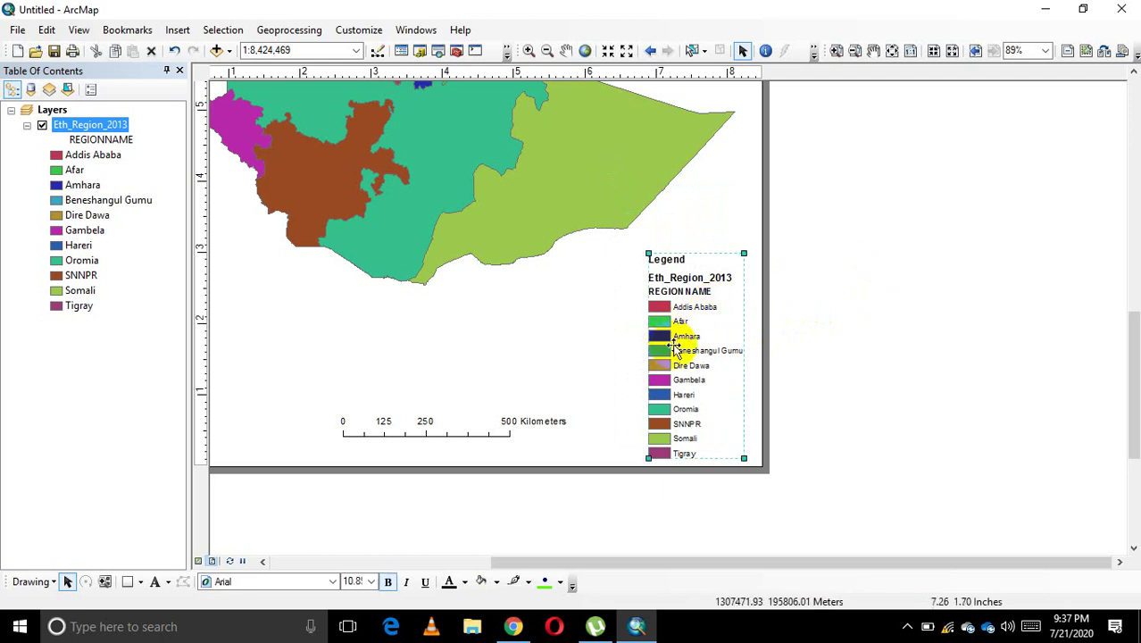
left_click_drag(676, 346, 682, 349)
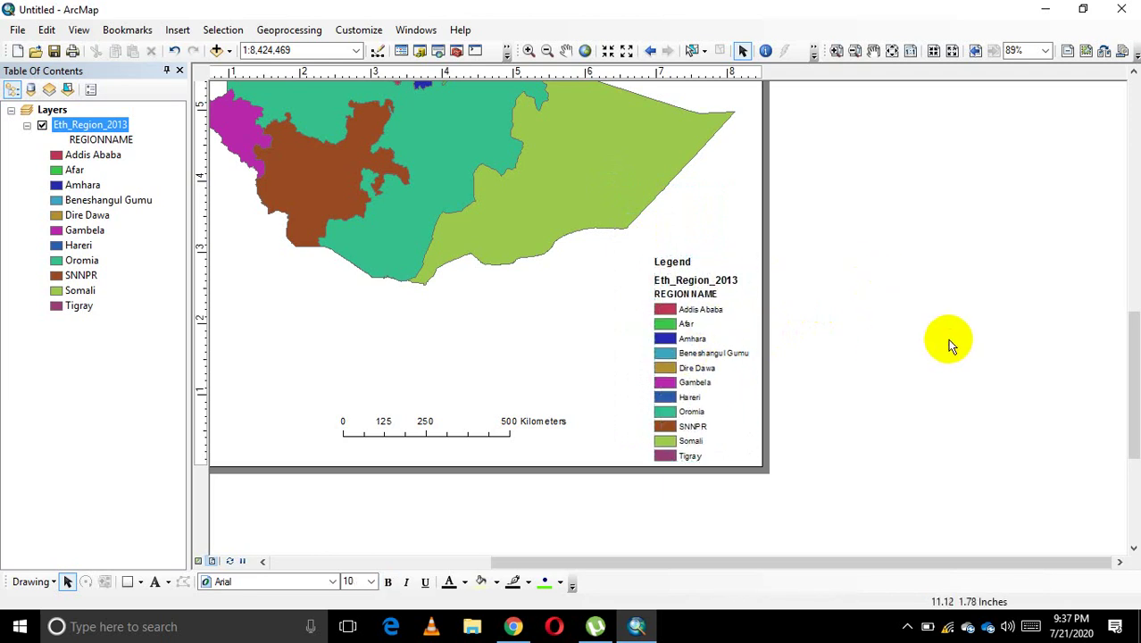
scroll(950, 344, "up", 4)
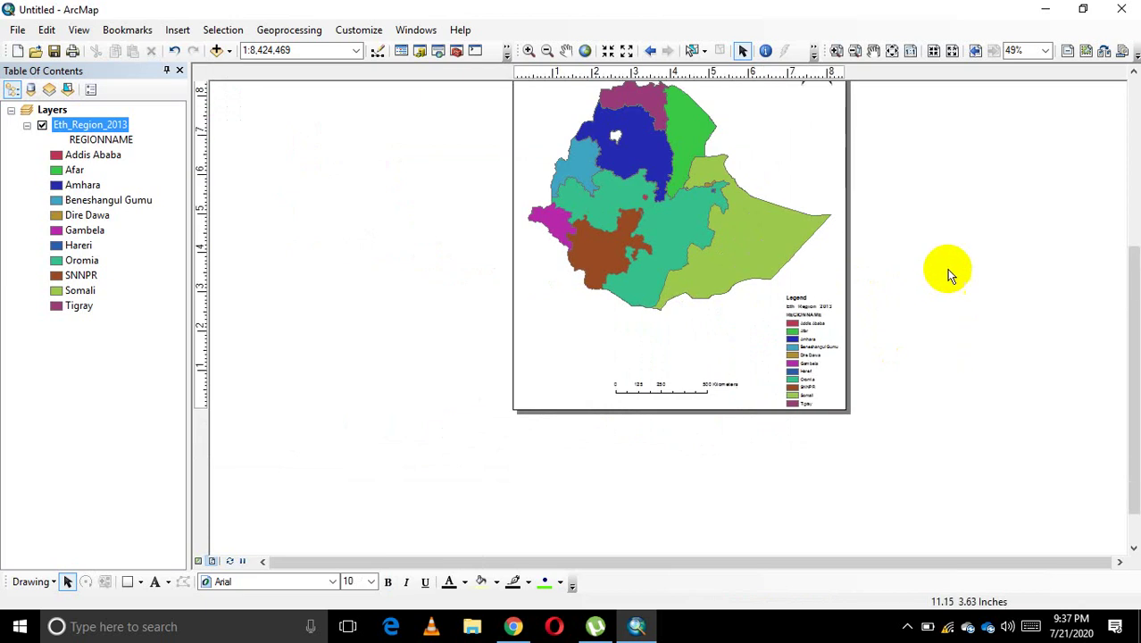
left_click_drag(950, 275, 779, 319)
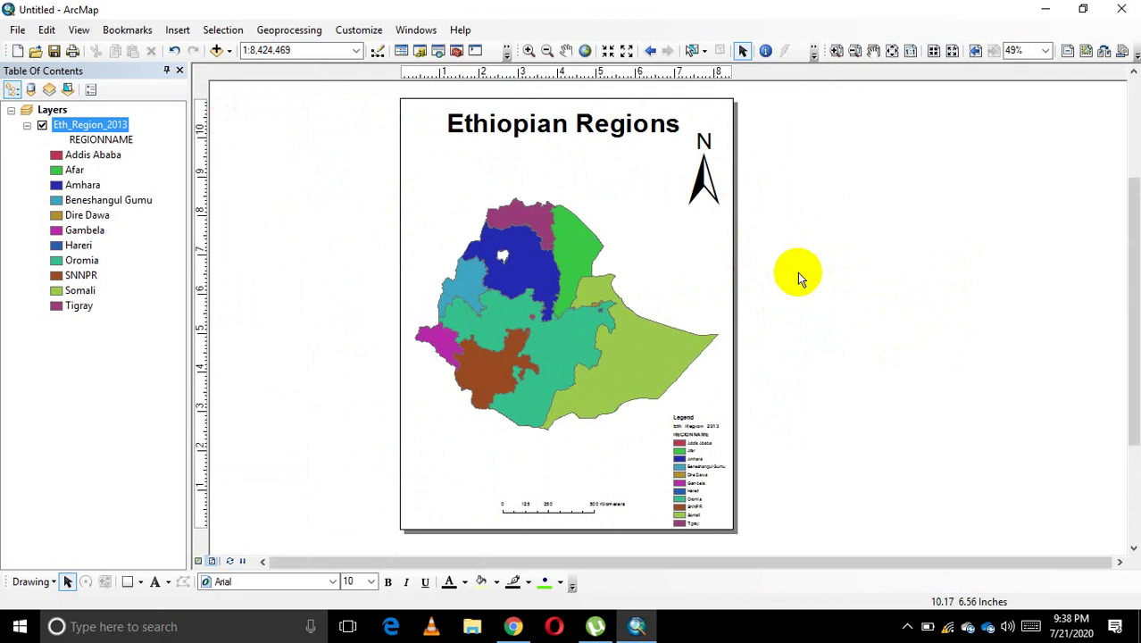
scroll(755, 266, "down", 4)
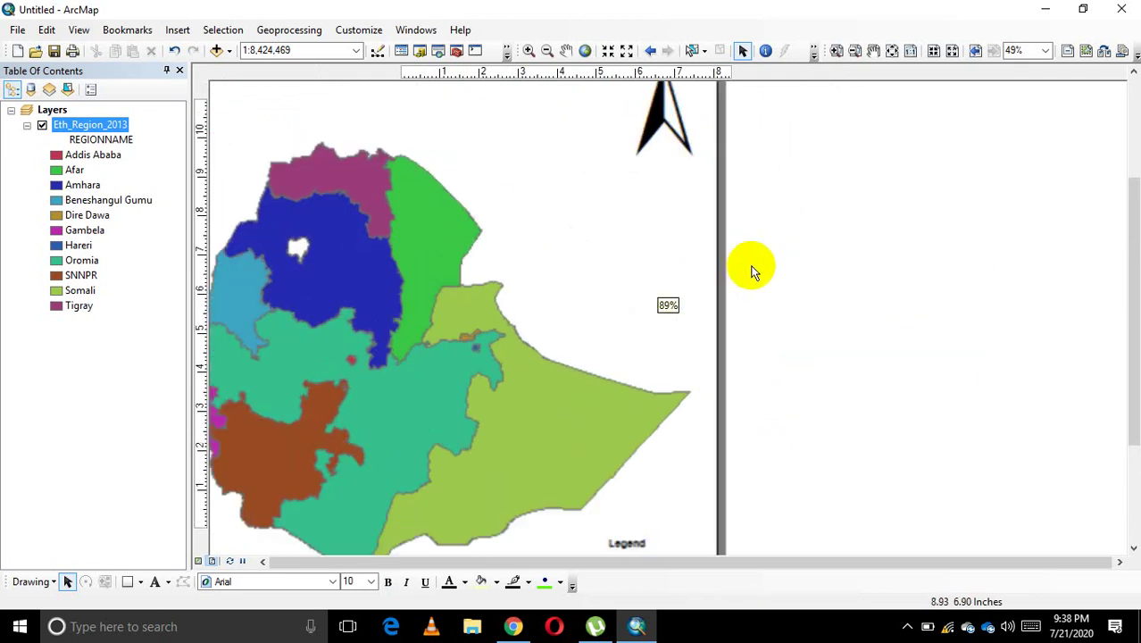
scroll(753, 270, "up", 4)
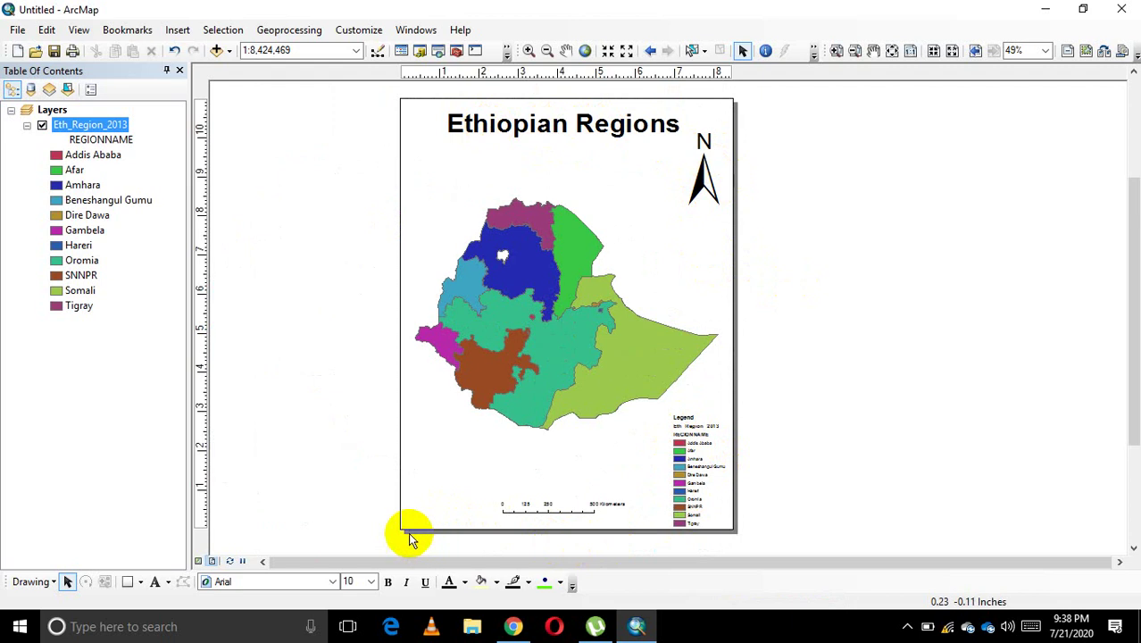
Insert a text element on the layout reading "Pr.By:" followed by the map author's name
scroll(412, 532, "down", 2)
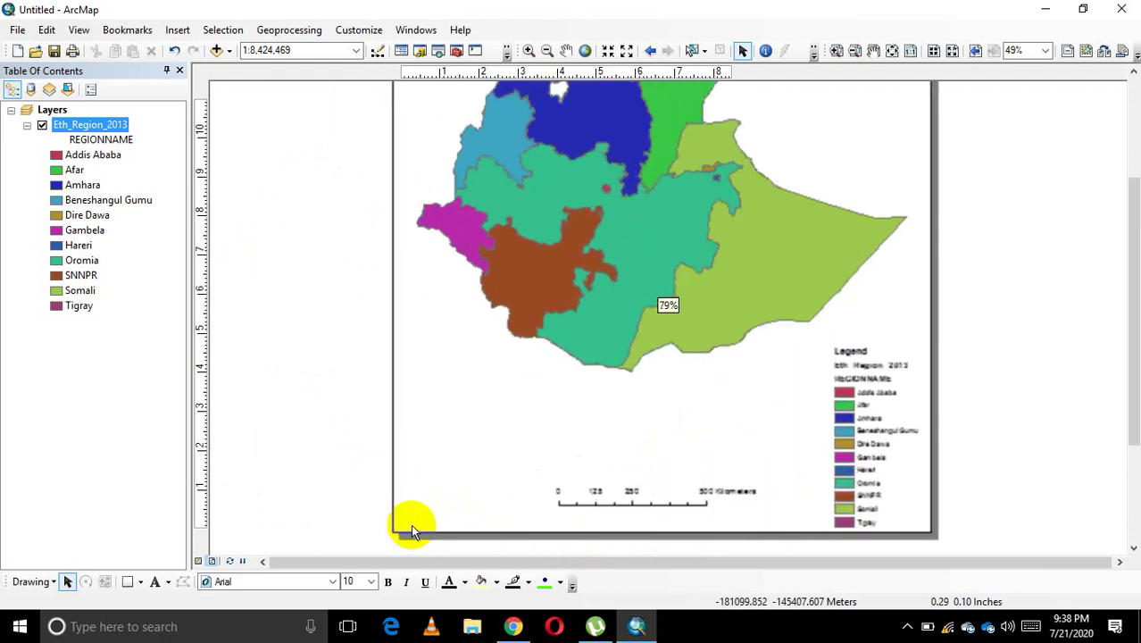
scroll(411, 524, "down", 3)
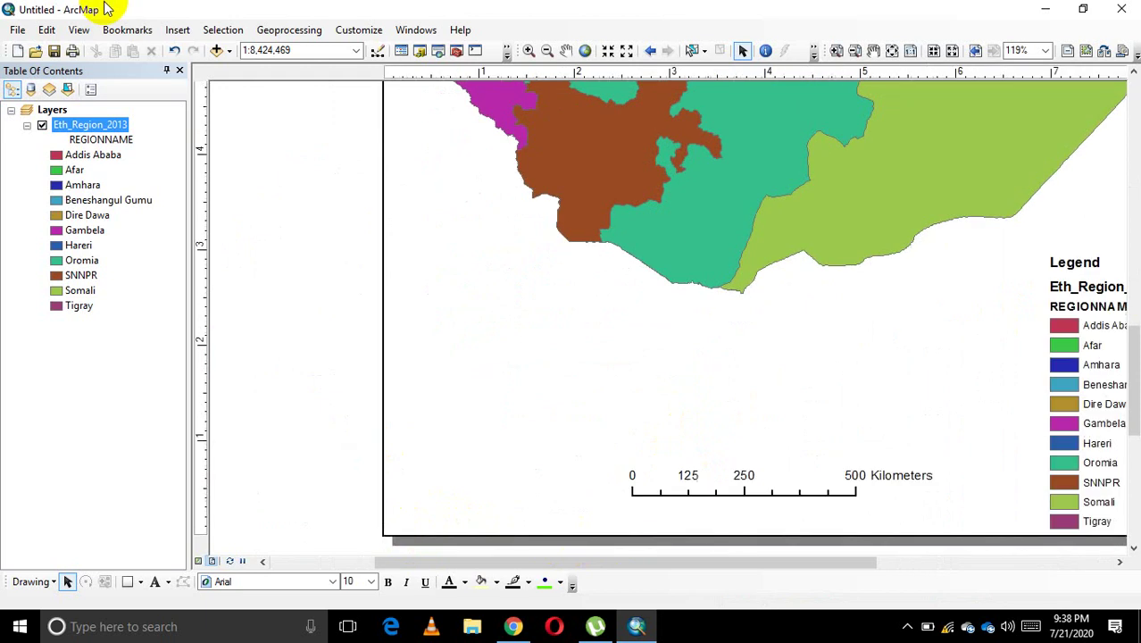
left_click(179, 31)
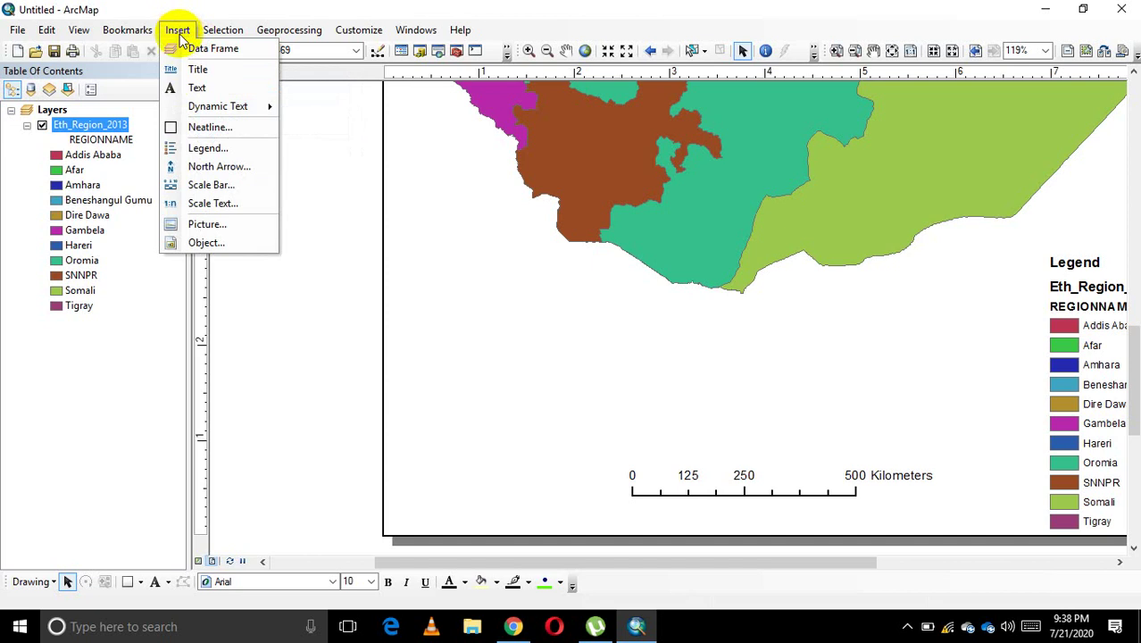
left_click(186, 87)
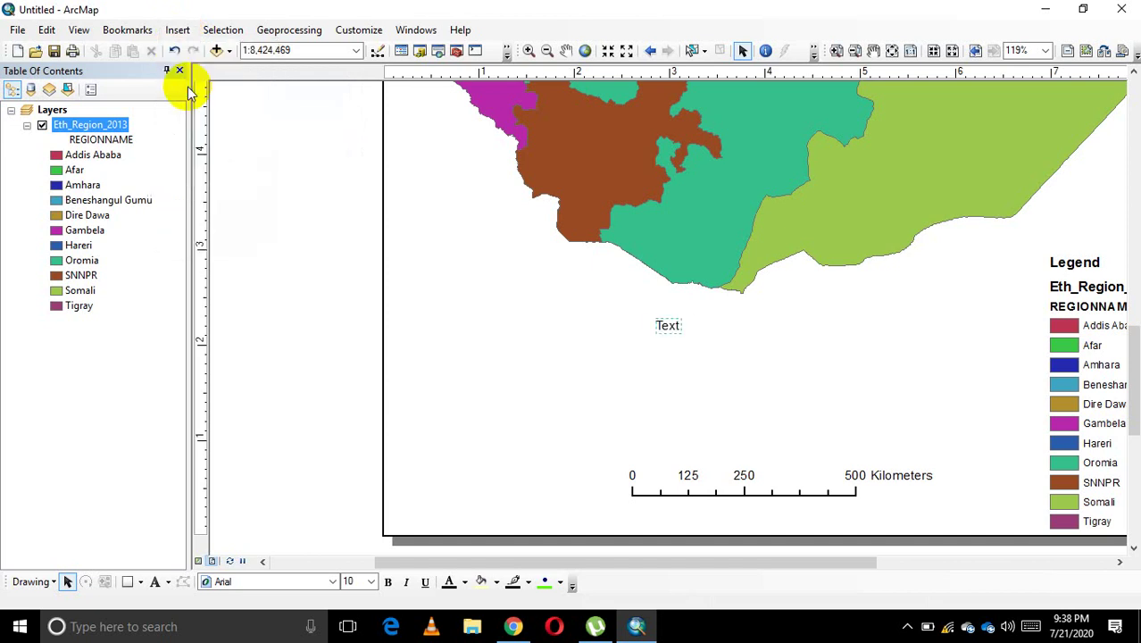
double_click(671, 327)
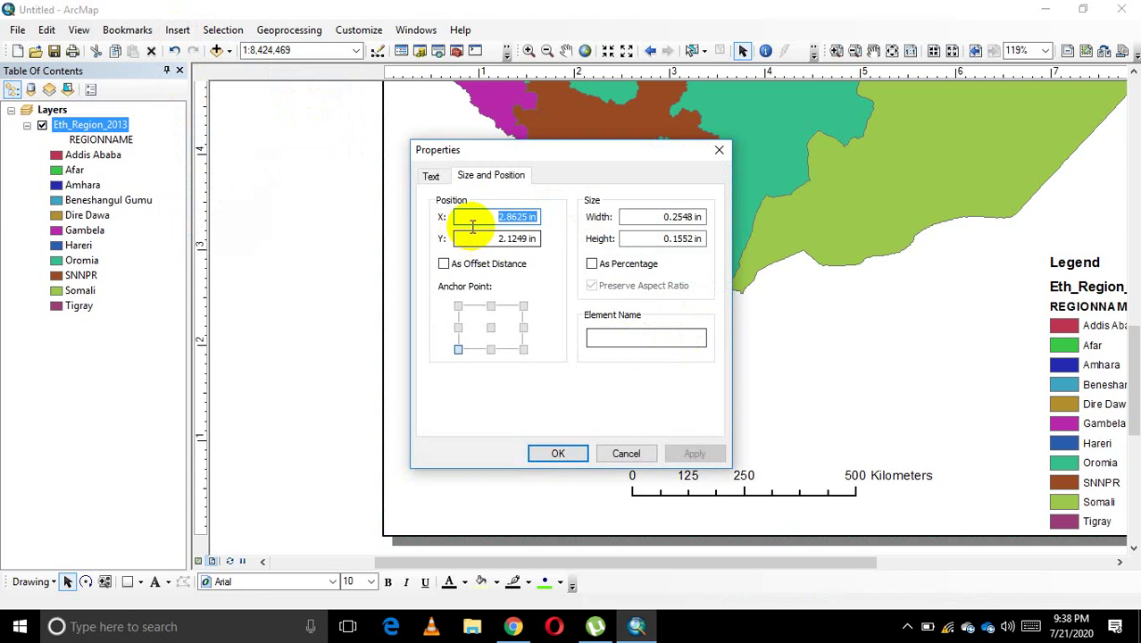
left_click(431, 175)
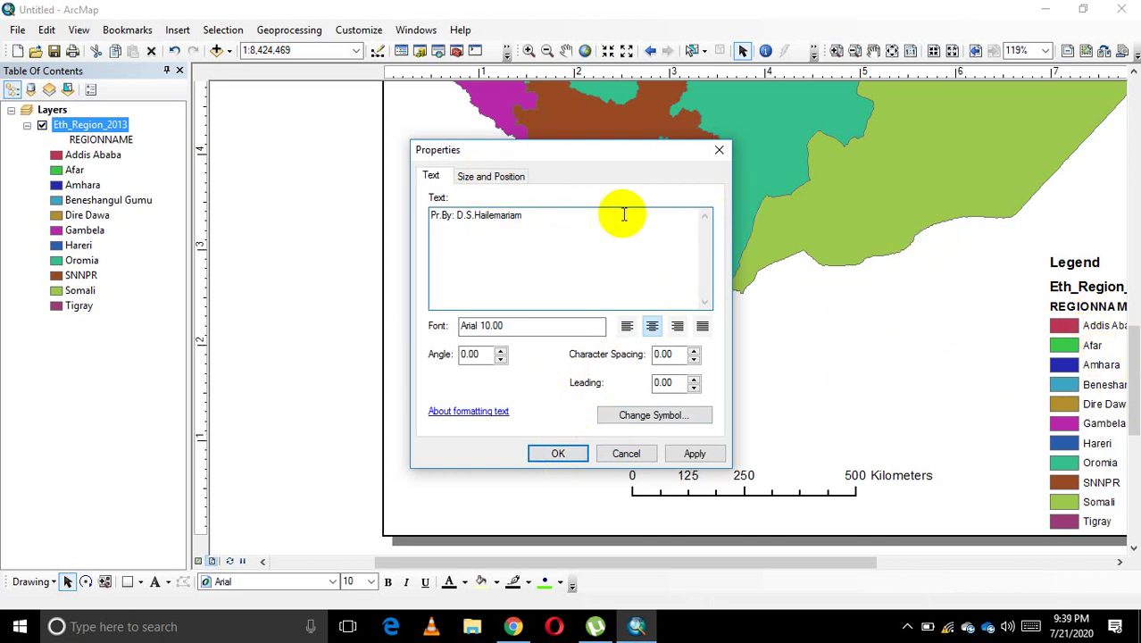
left_click(694, 456)
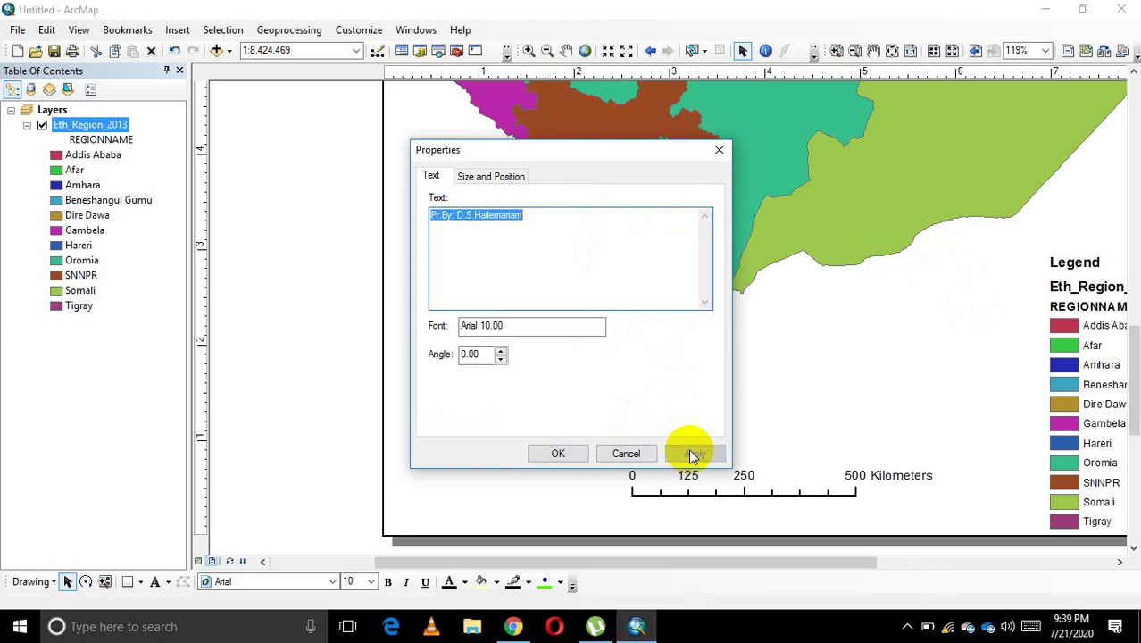
left_click(557, 453)
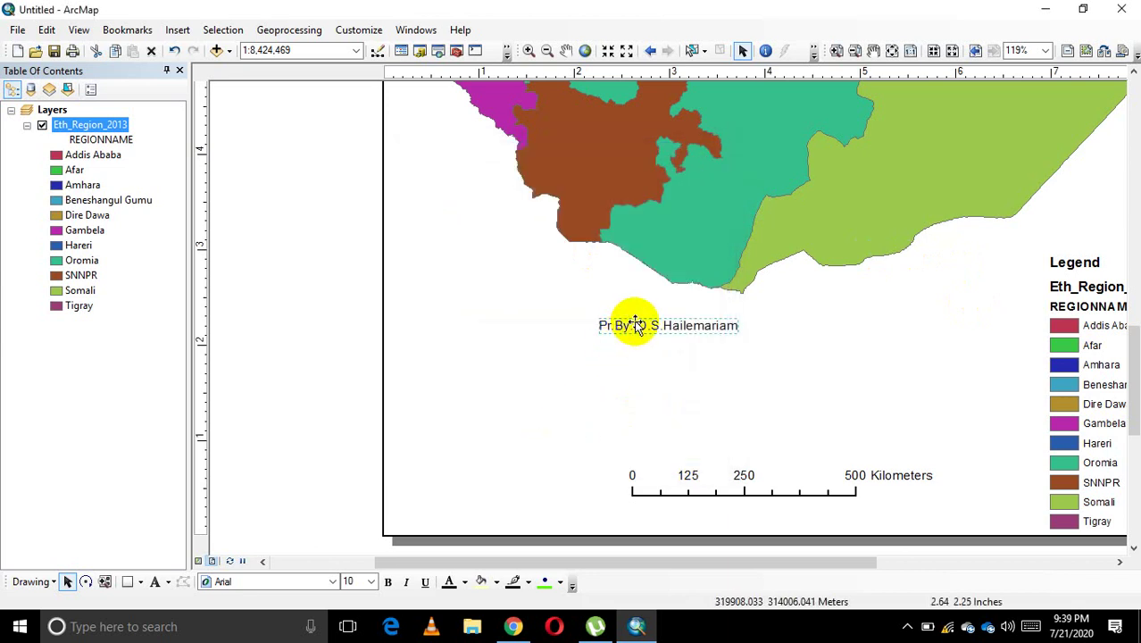
Move the author credit text into the page's lower-left corner and check the whole layout
left_click_drag(631, 325, 422, 520)
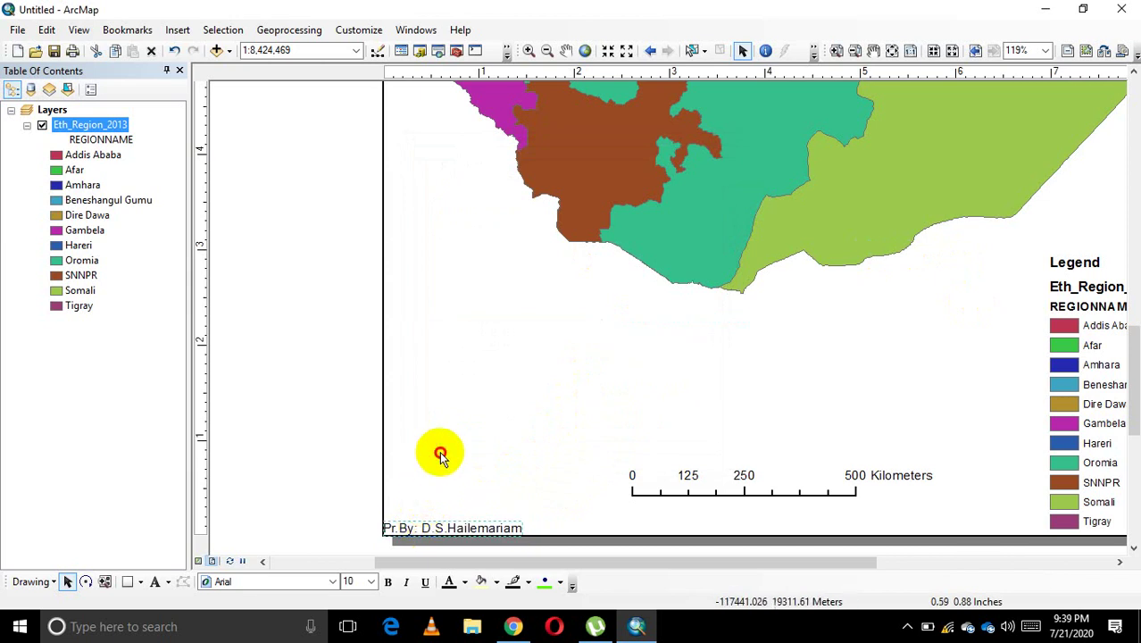
left_click(474, 528)
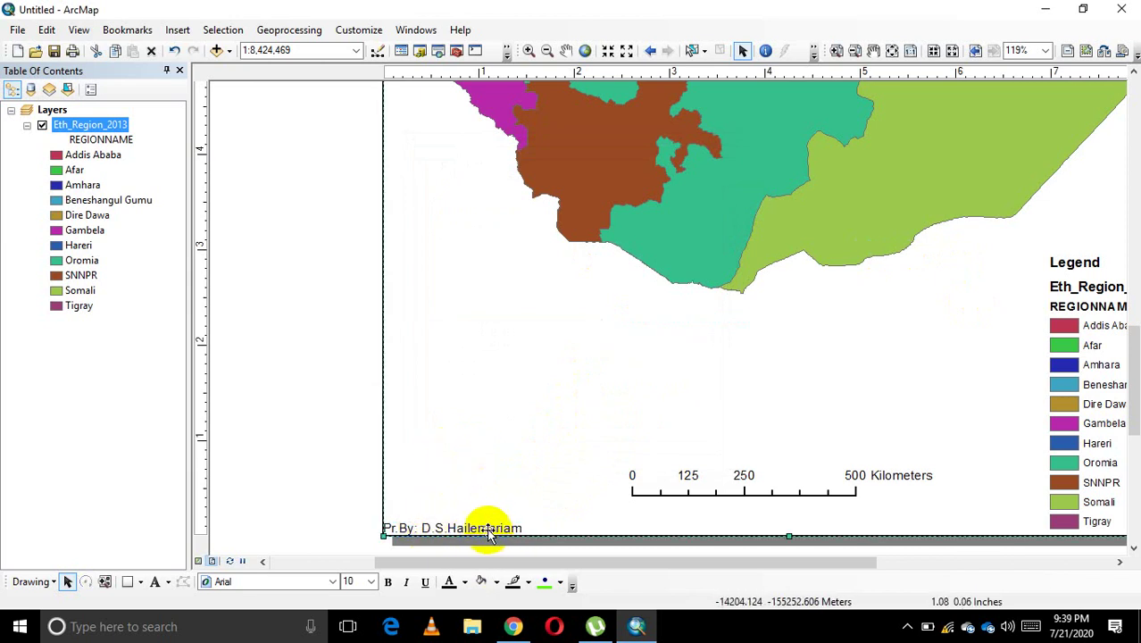
scroll(492, 501, "up", 2)
scroll(489, 509, "up", 2)
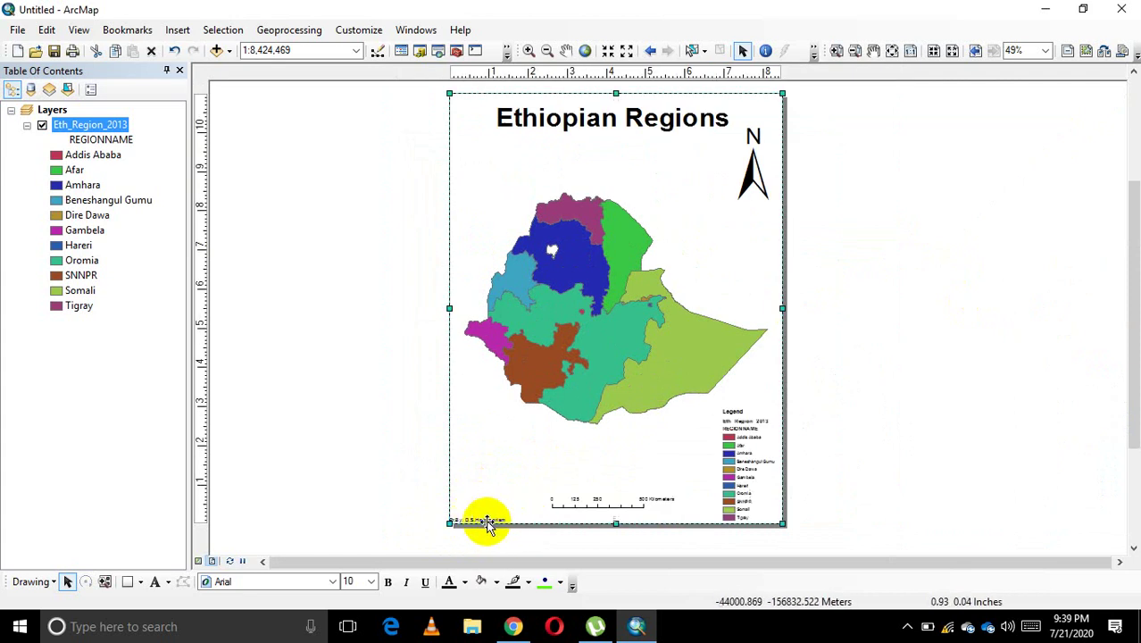
scroll(545, 475, "up", 1)
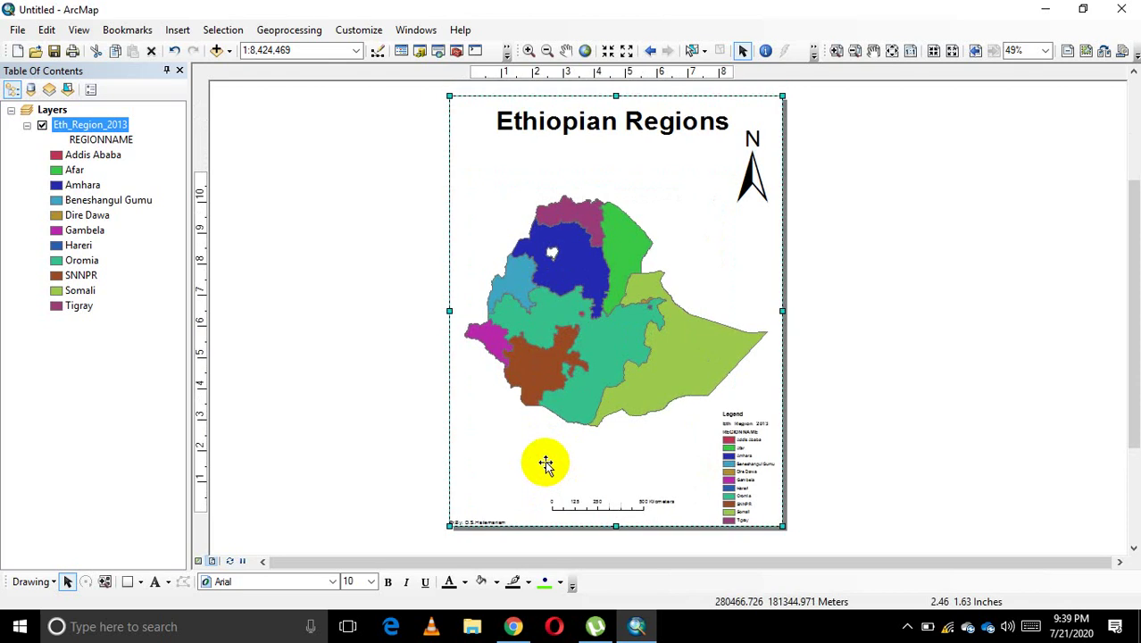
scroll(545, 465, "up", 1)
scroll(545, 465, "down", 1)
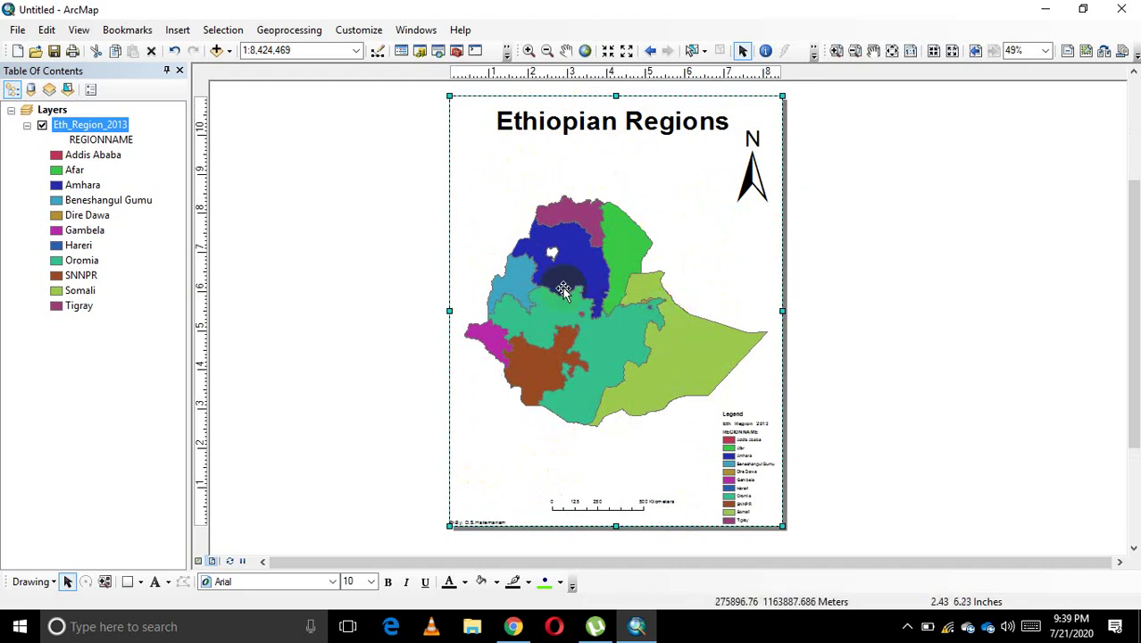
Start printing the layout and open the page and print setup
left_click(16, 31)
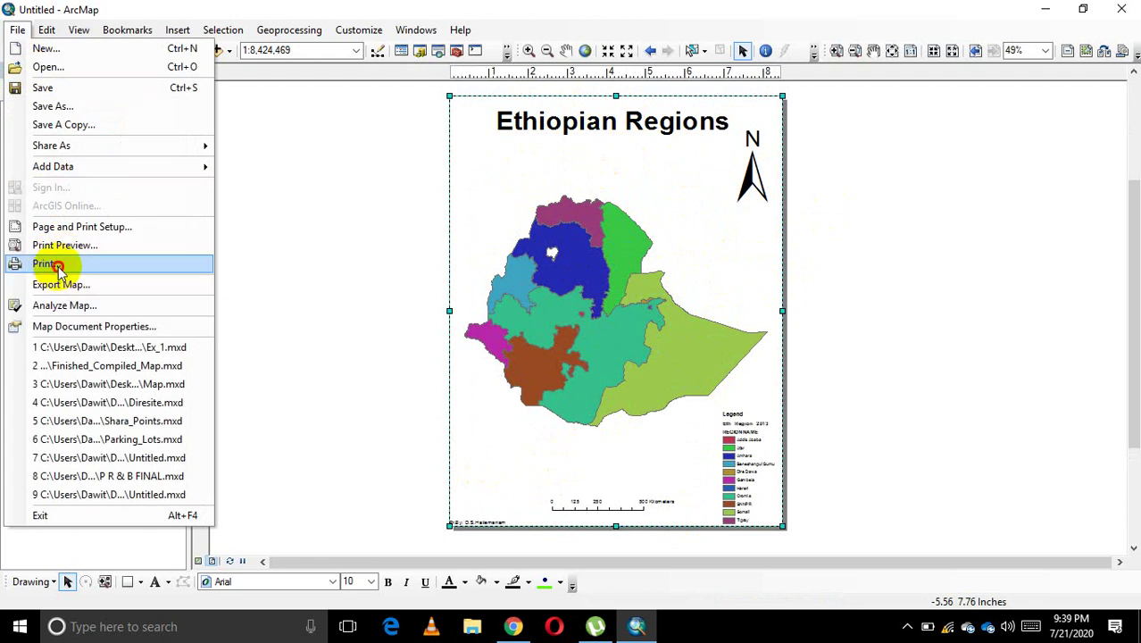
left_click(56, 267)
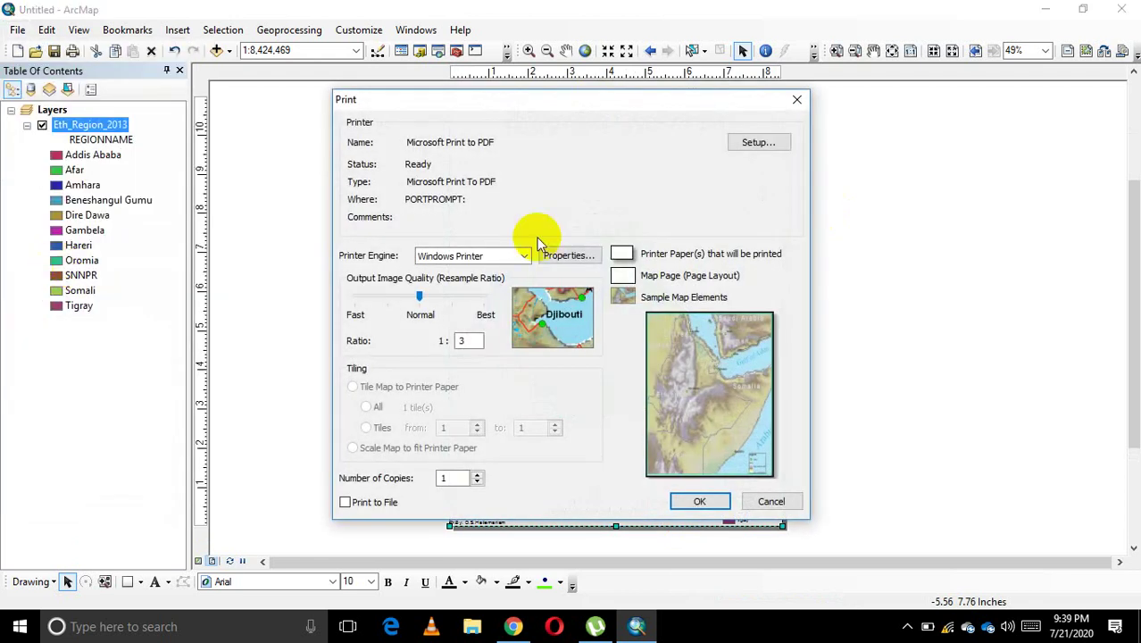
left_click(759, 143)
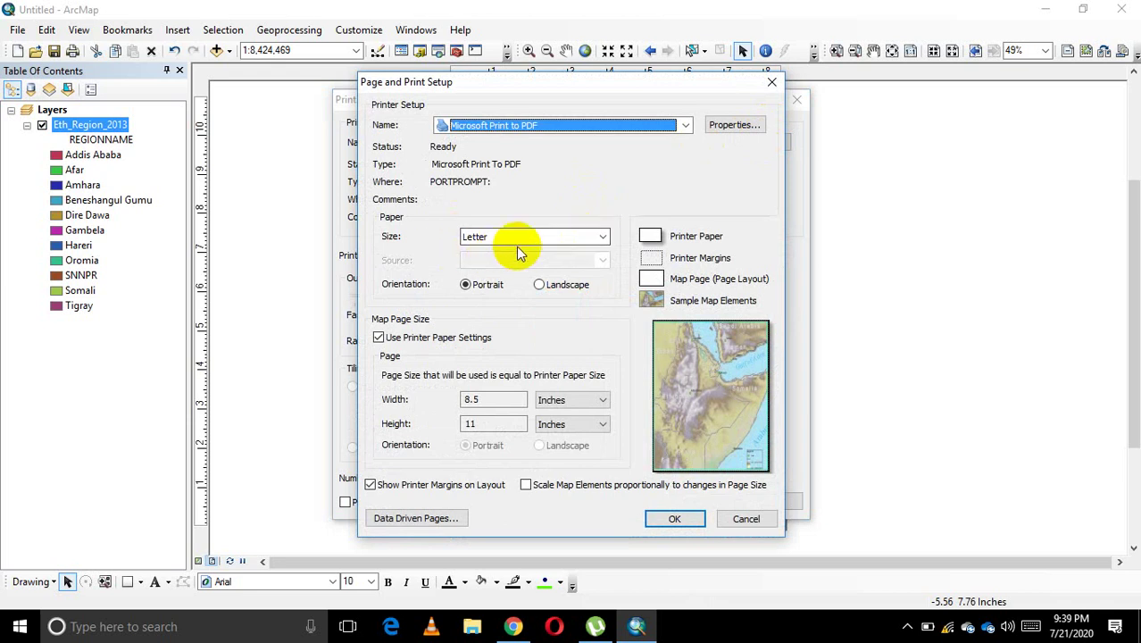
Examine the paper sizes available for the printer without changing the Letter setting
left_click(590, 237)
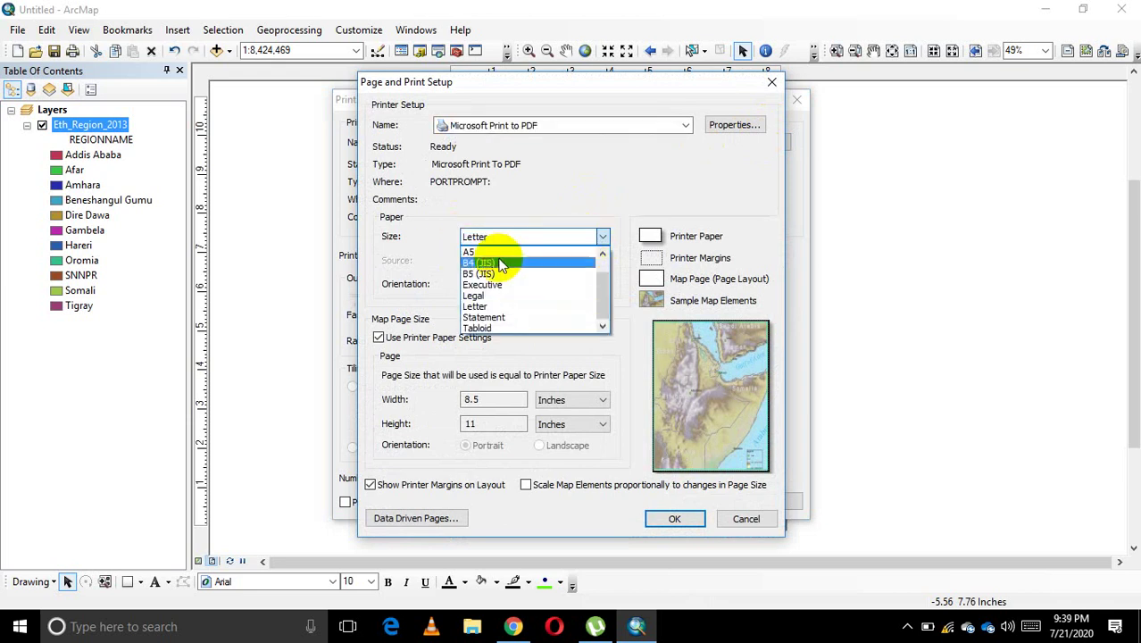
left_click(604, 257)
left_click(604, 255)
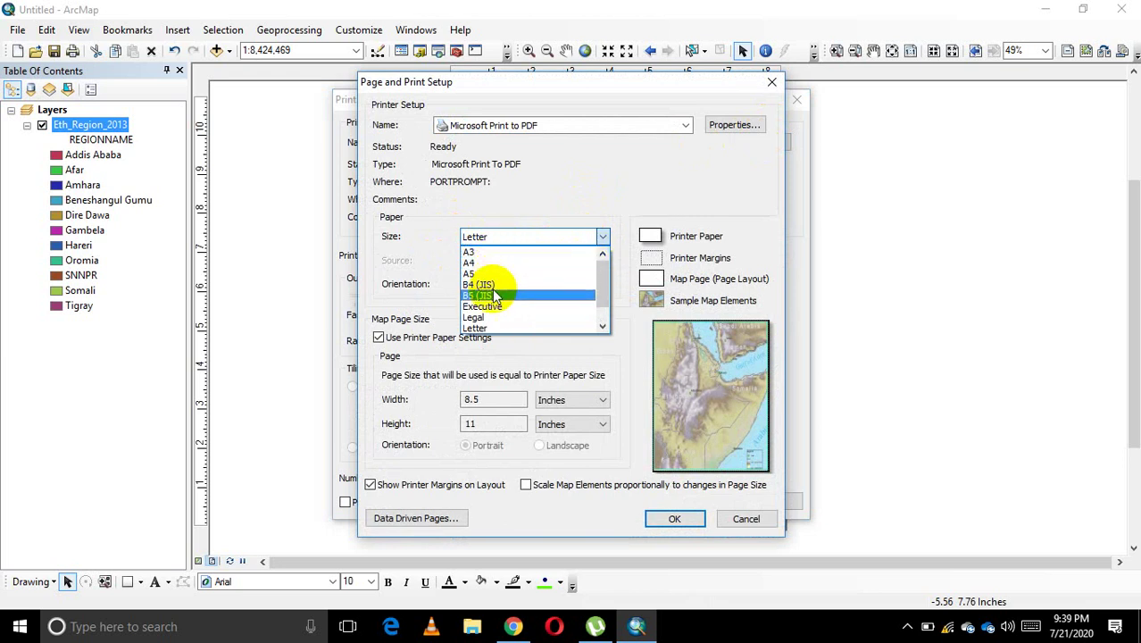
left_click(734, 189)
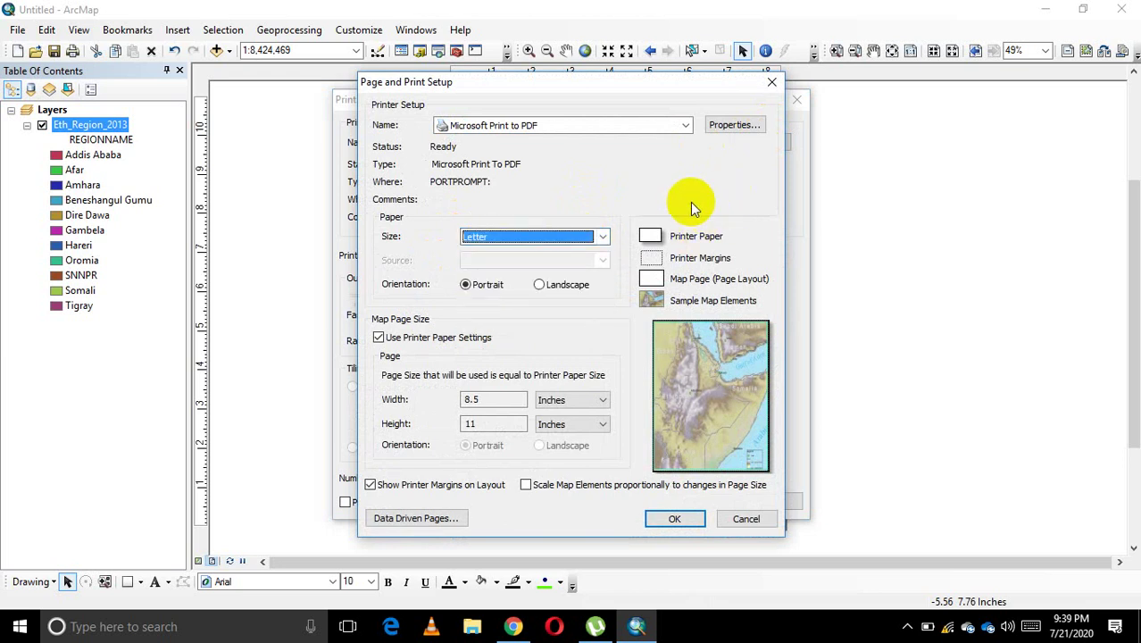
left_click(599, 235)
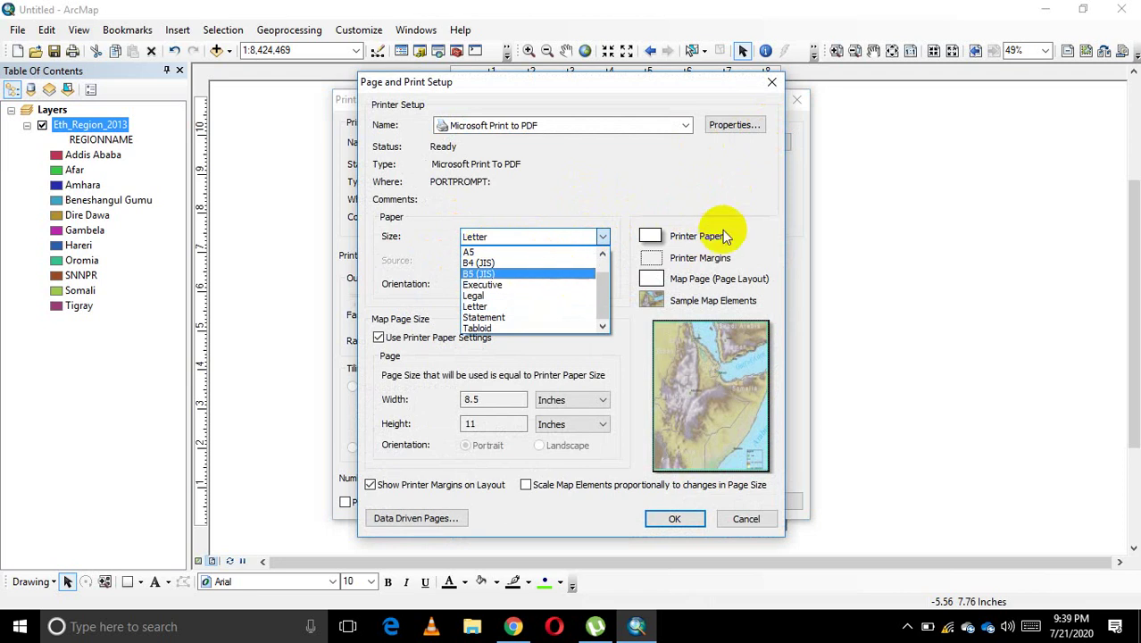
left_click(743, 188)
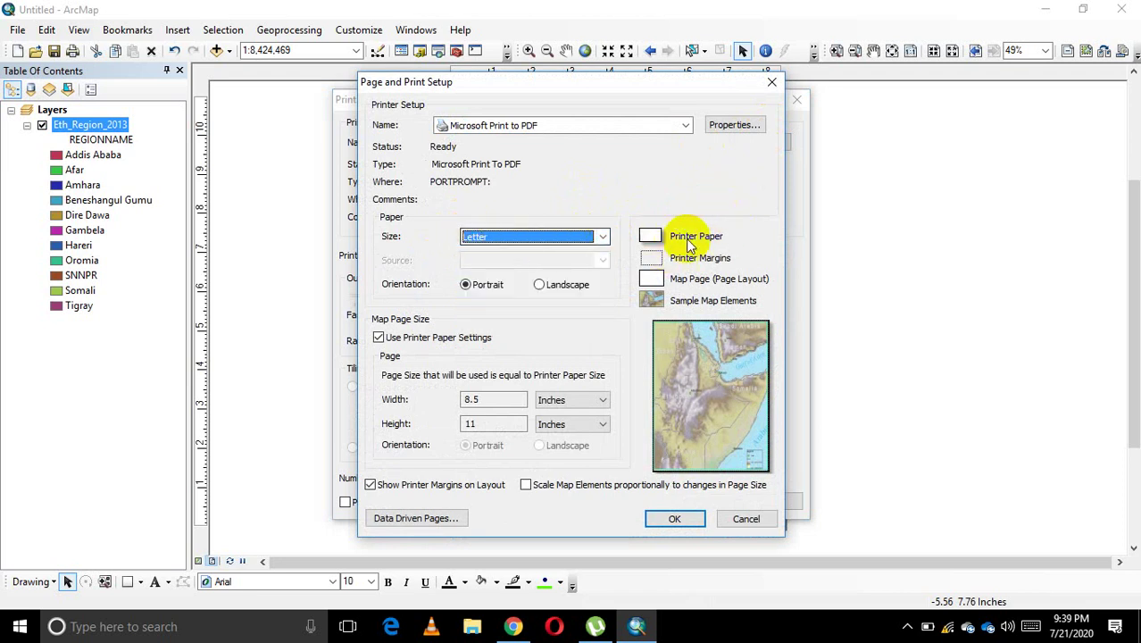
left_click(609, 236)
scroll(510, 259, "up", 2)
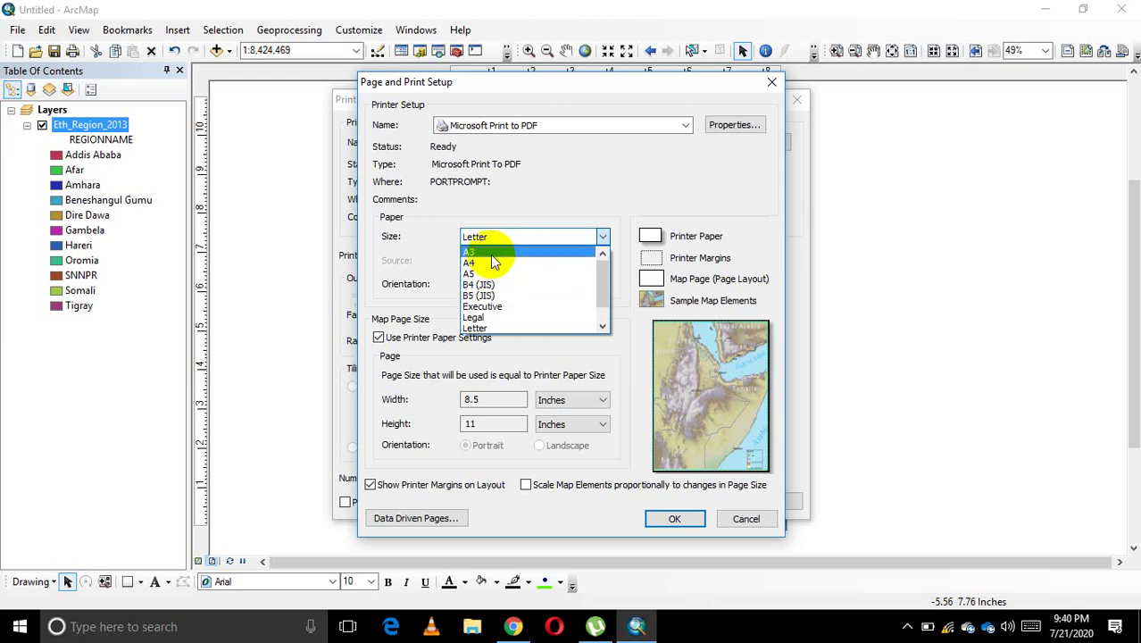
left_click(767, 187)
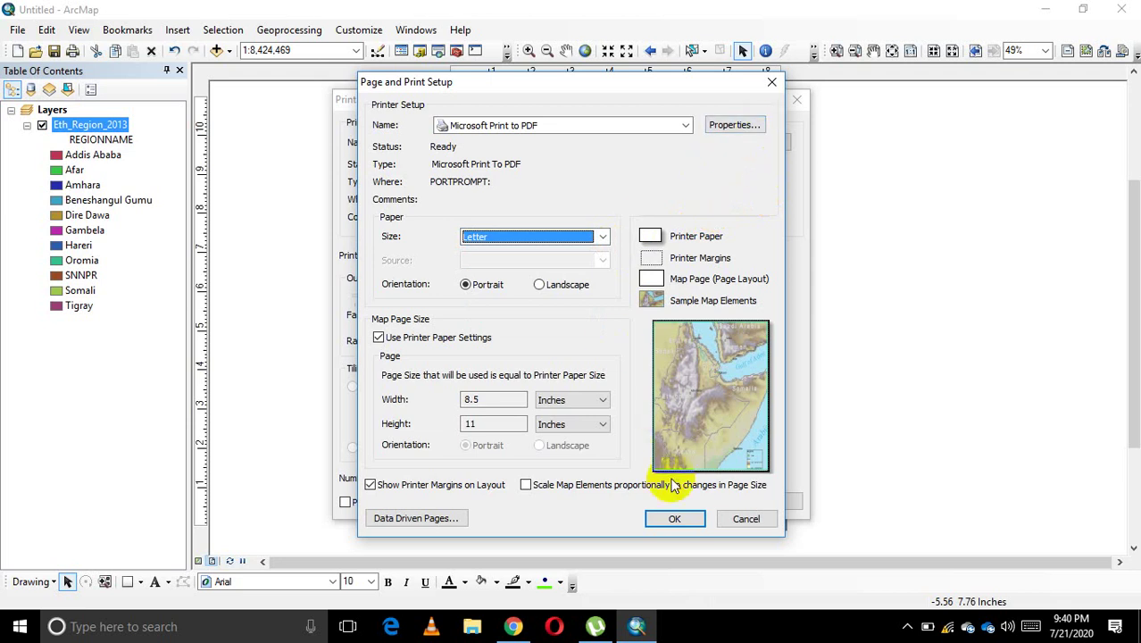
Choose Microsoft Print to PDF as the printer, accept the page setup and print the layout
left_click(684, 126)
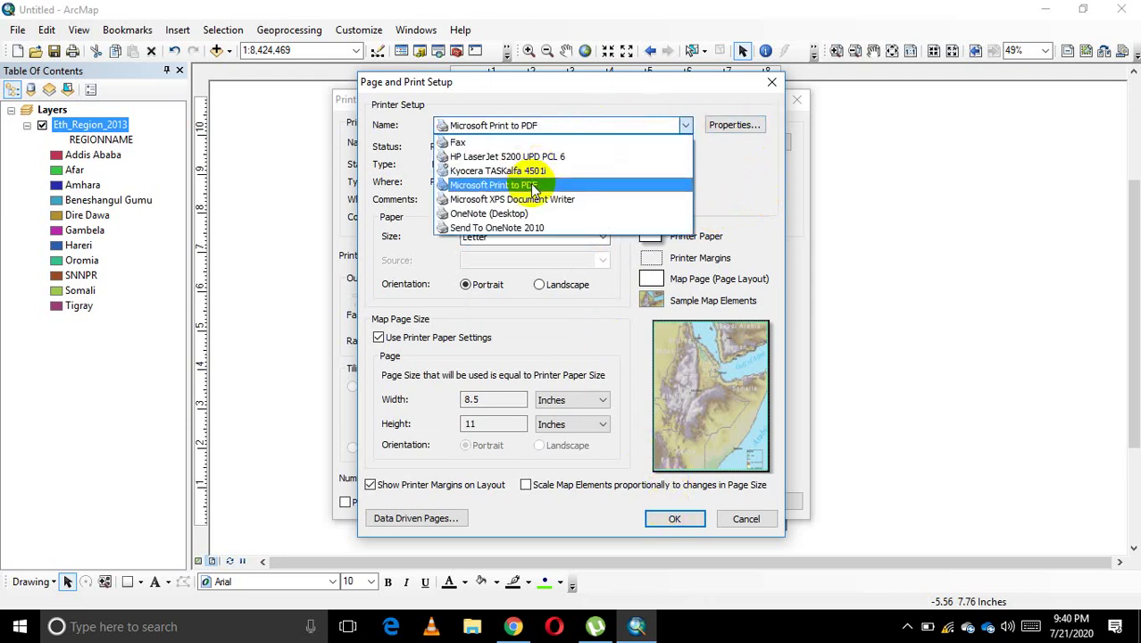
left_click(531, 184)
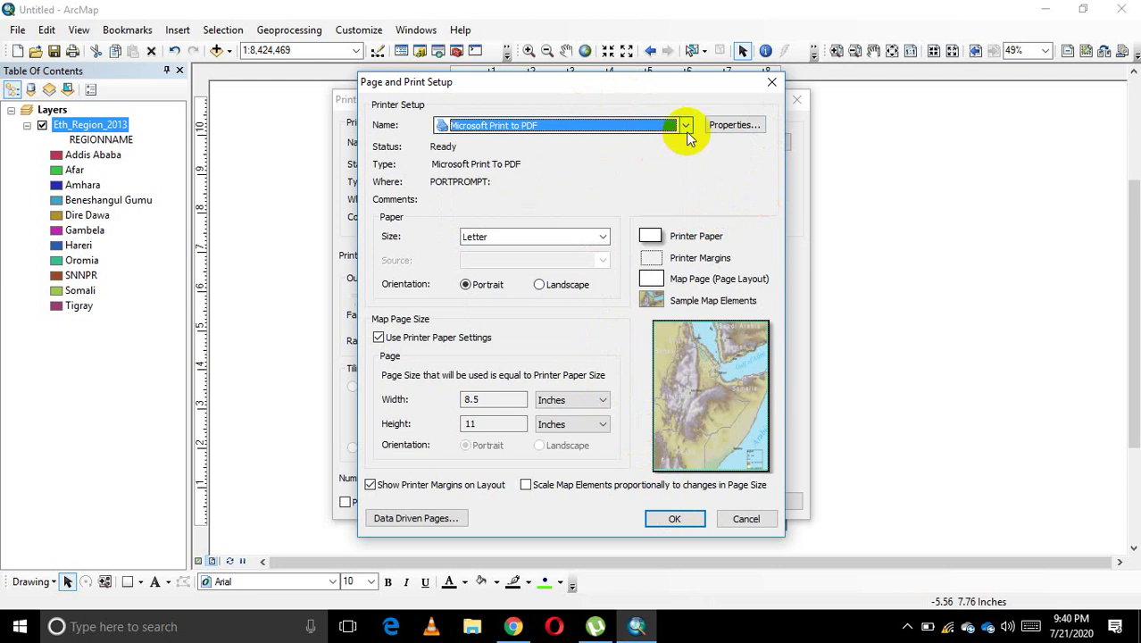
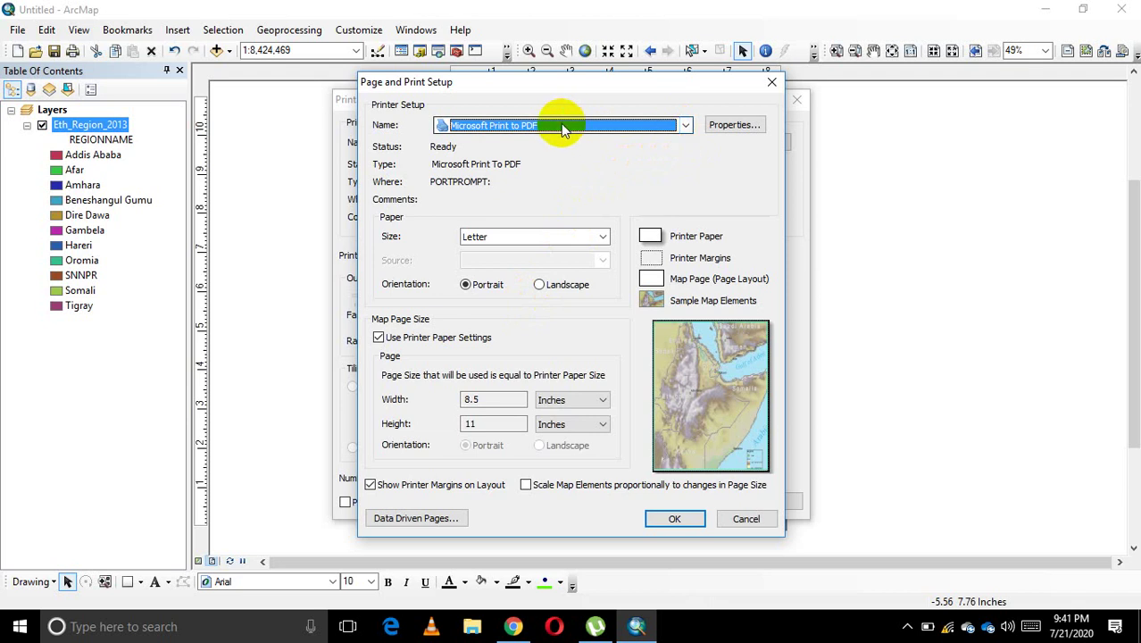
left_click(674, 132)
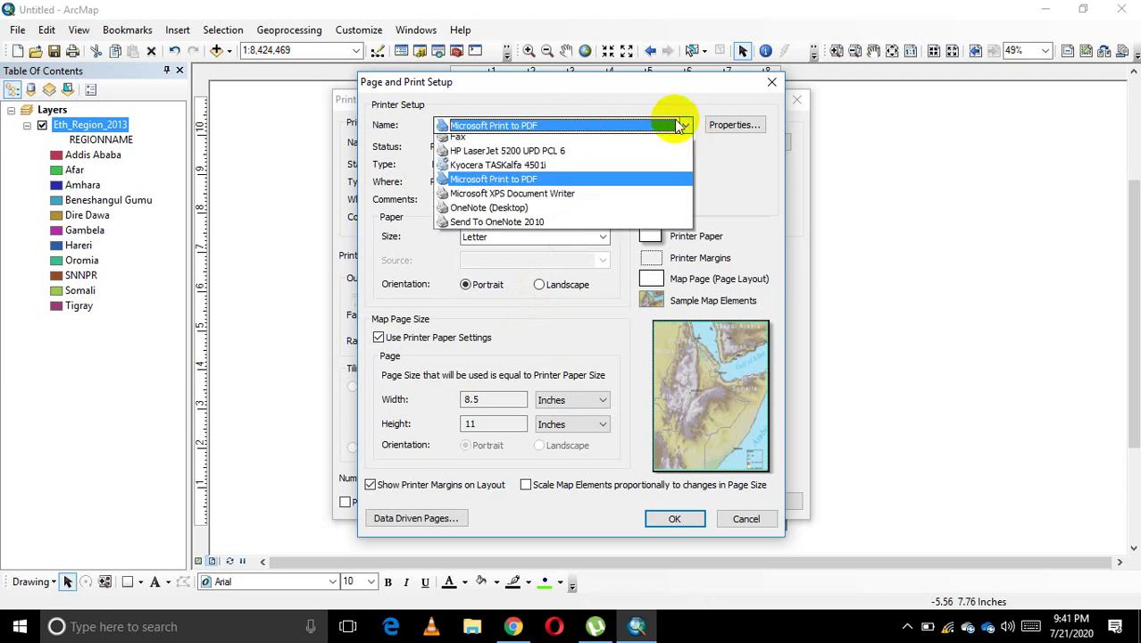
left_click(558, 187)
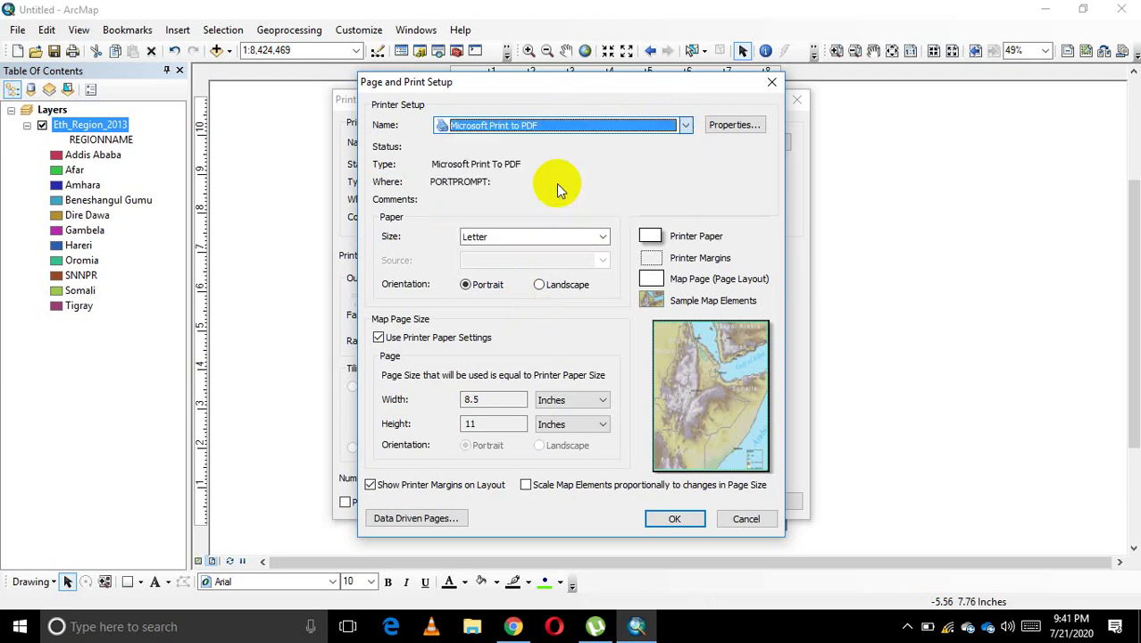
left_click(679, 519)
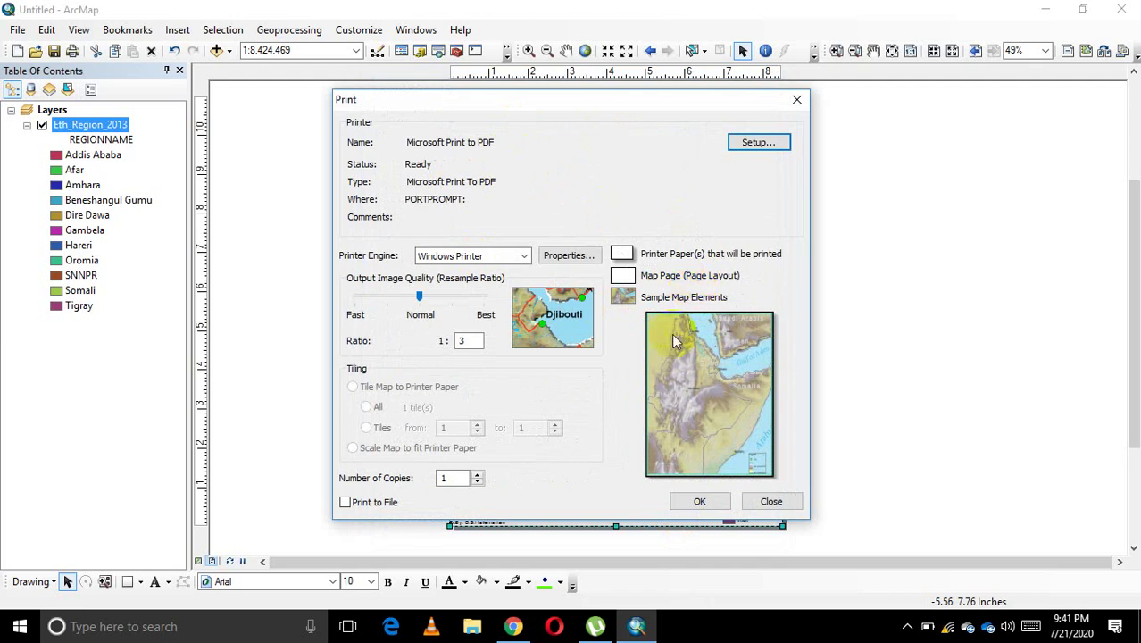
left_click(700, 502)
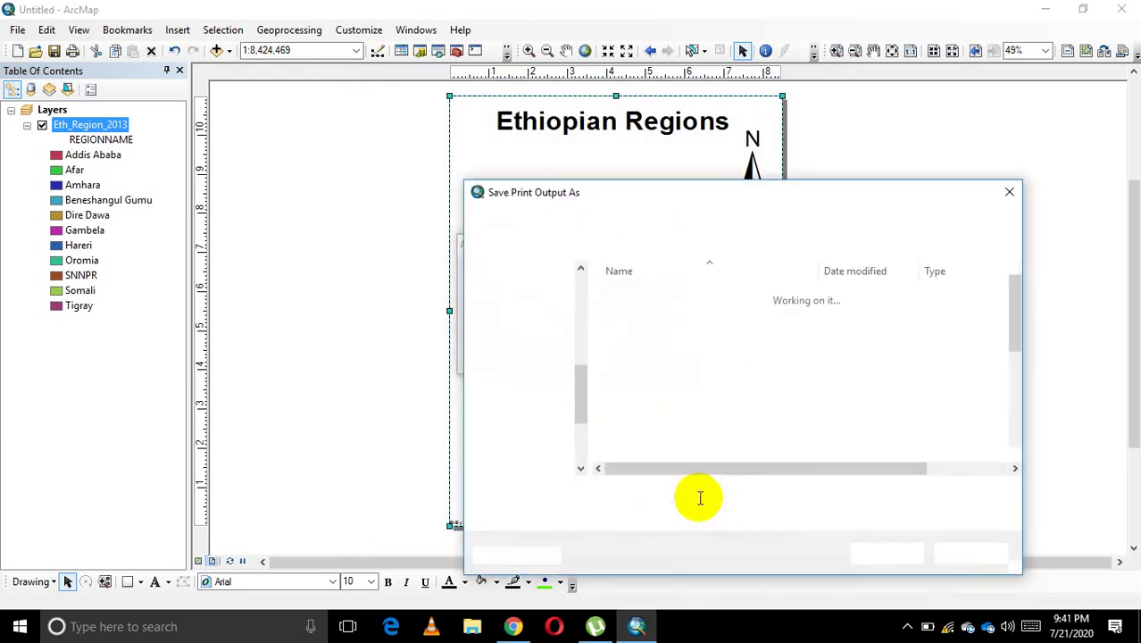
Browse to the ex_1 folder on the Desktop as the location for the print output
left_click_drag(721, 192, 579, 95)
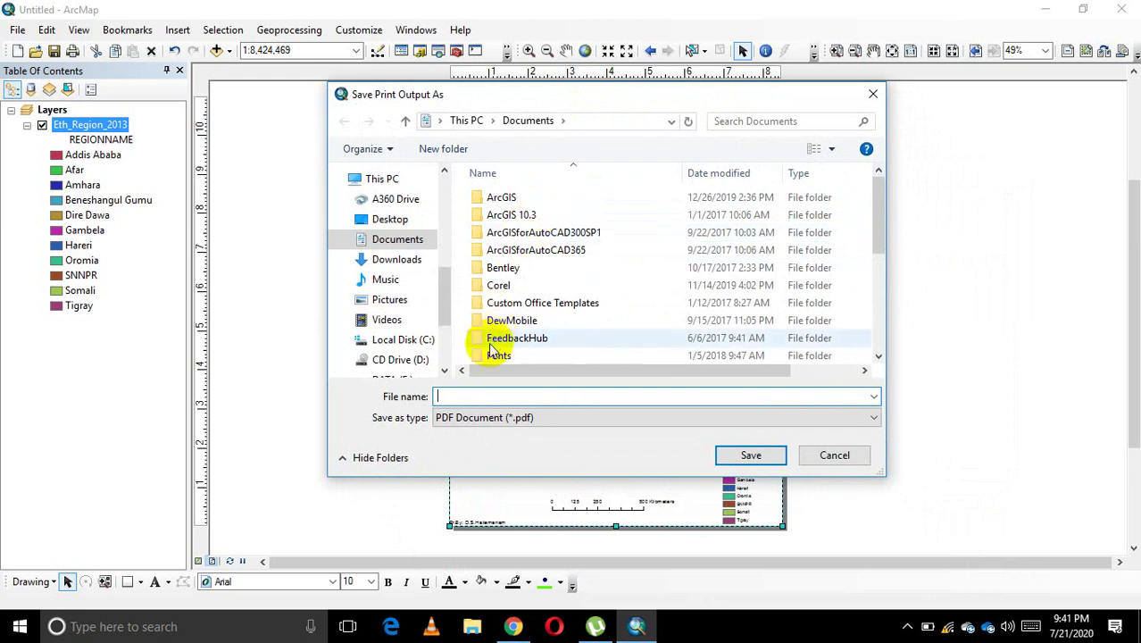
left_click(398, 222)
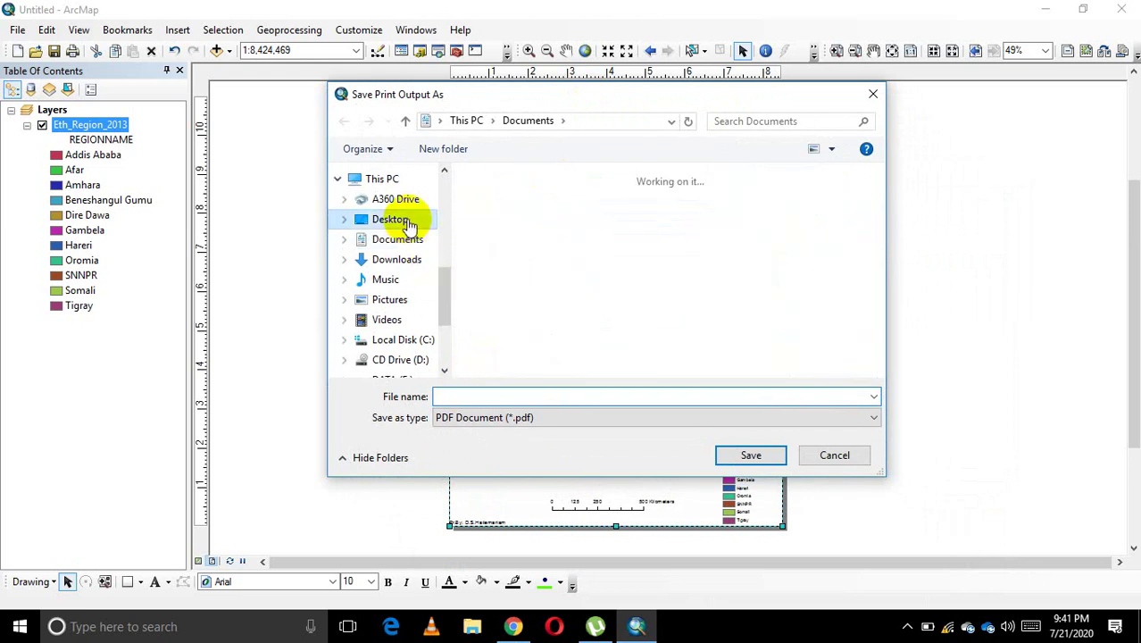
scroll(637, 274, "down", 3)
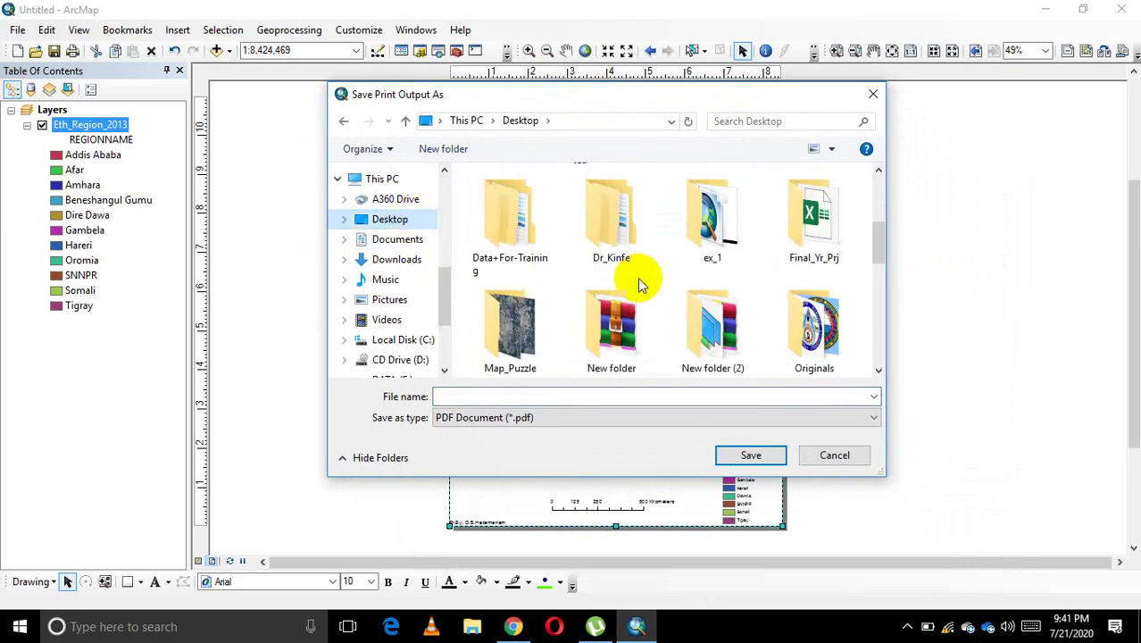
scroll(638, 277, "down", 3)
scroll(638, 278, "up", 3)
left_click(720, 234)
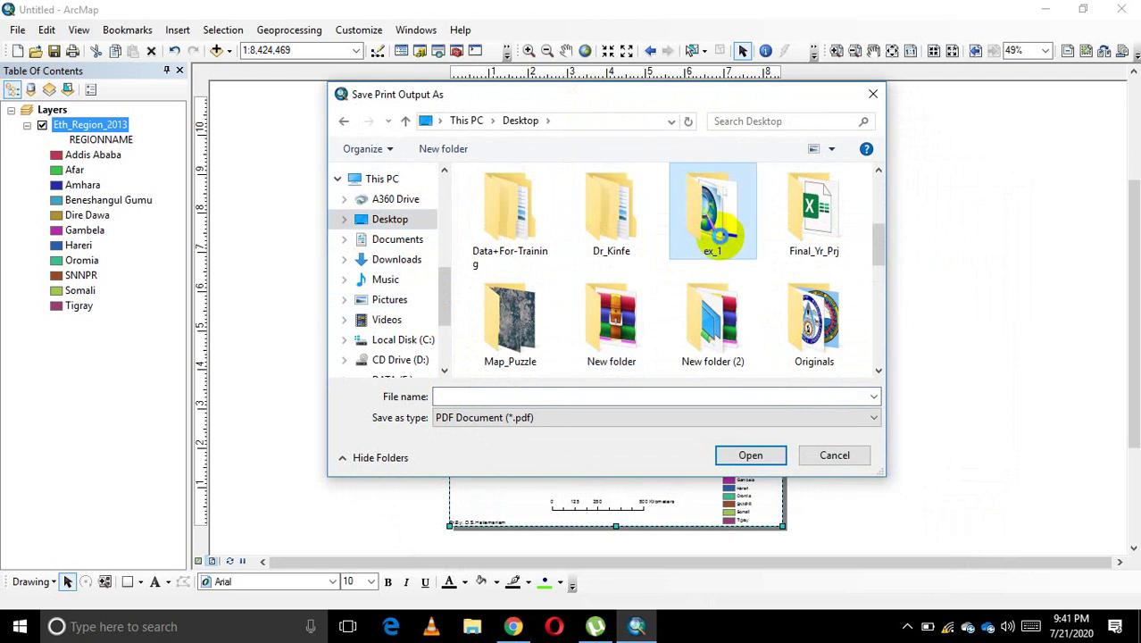
left_click(720, 234)
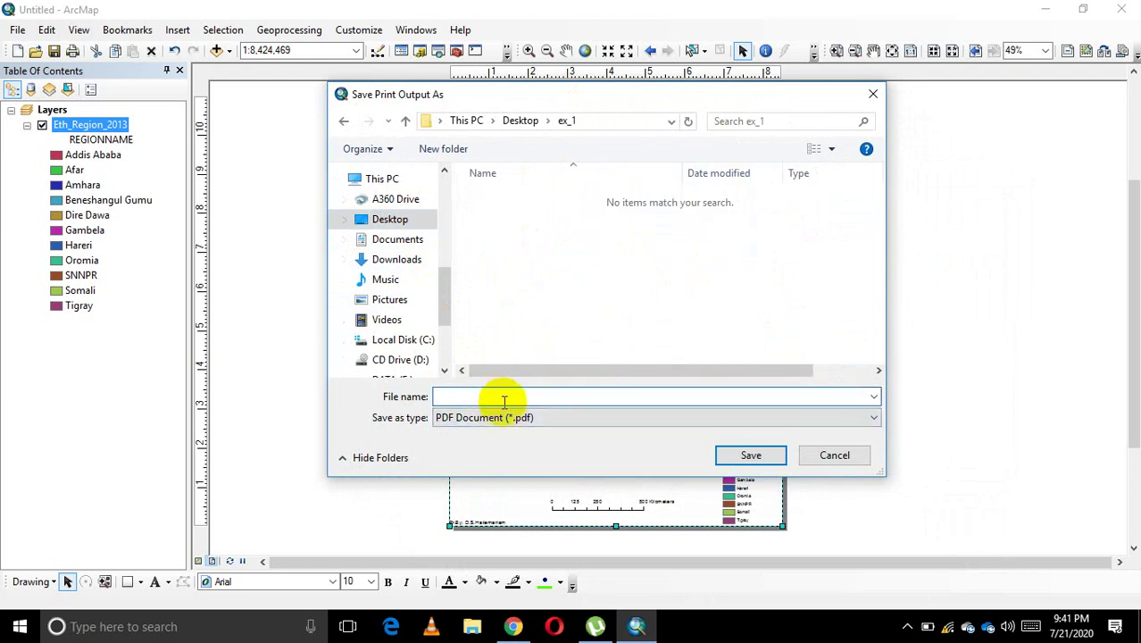
Name the print output Ex_1_Print and save it as a PDF document
type("Ex_")
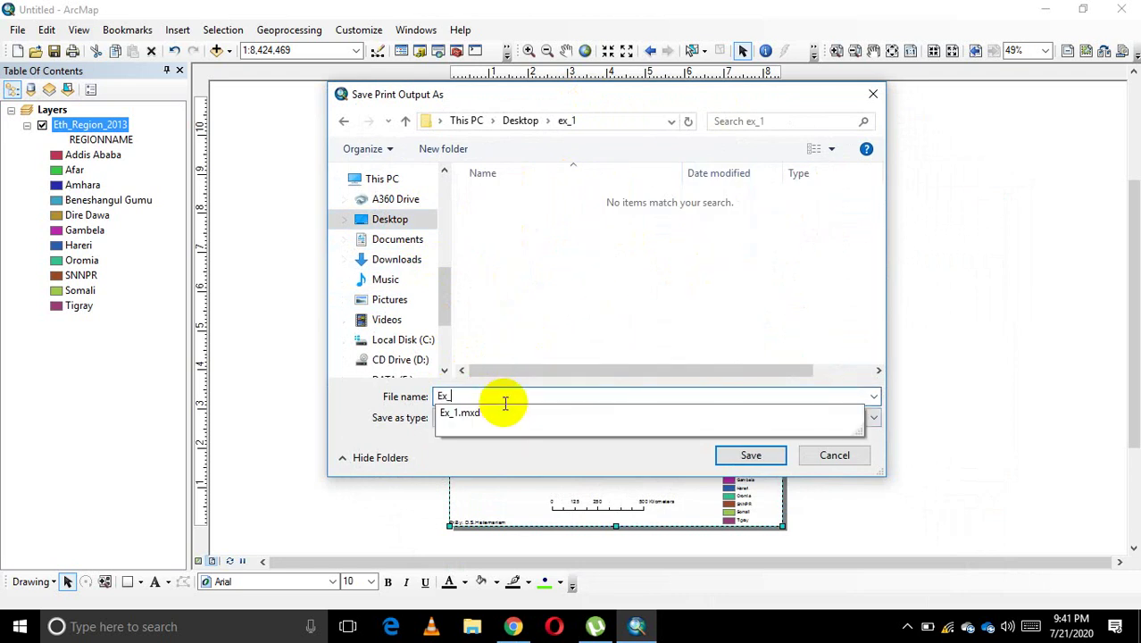
type("1_Orint")
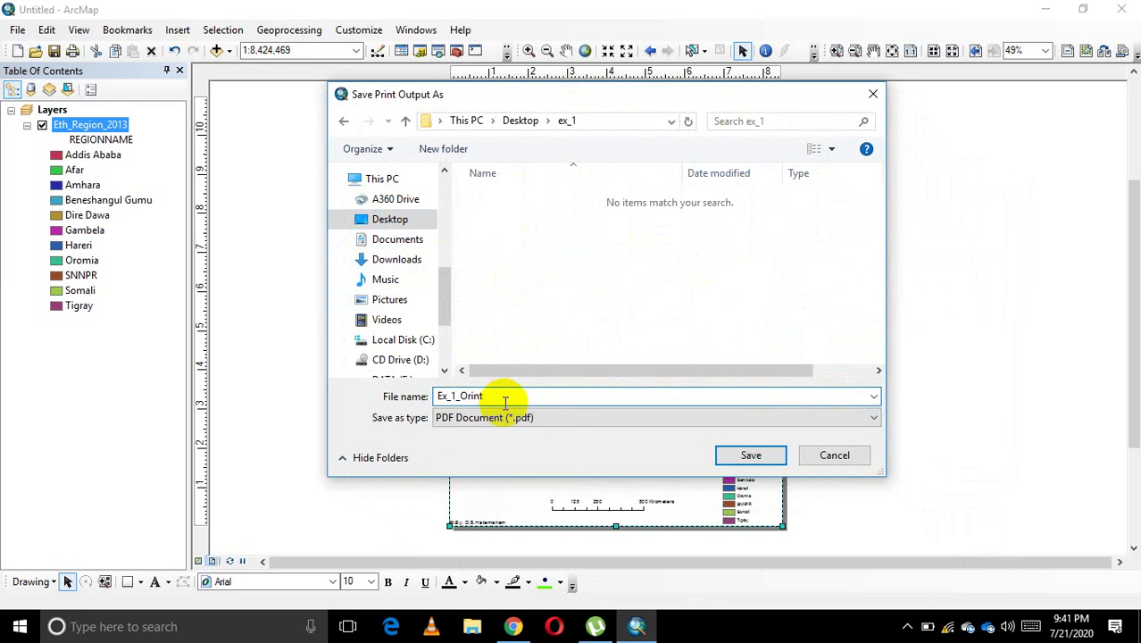
left_click(462, 395)
left_click(757, 456)
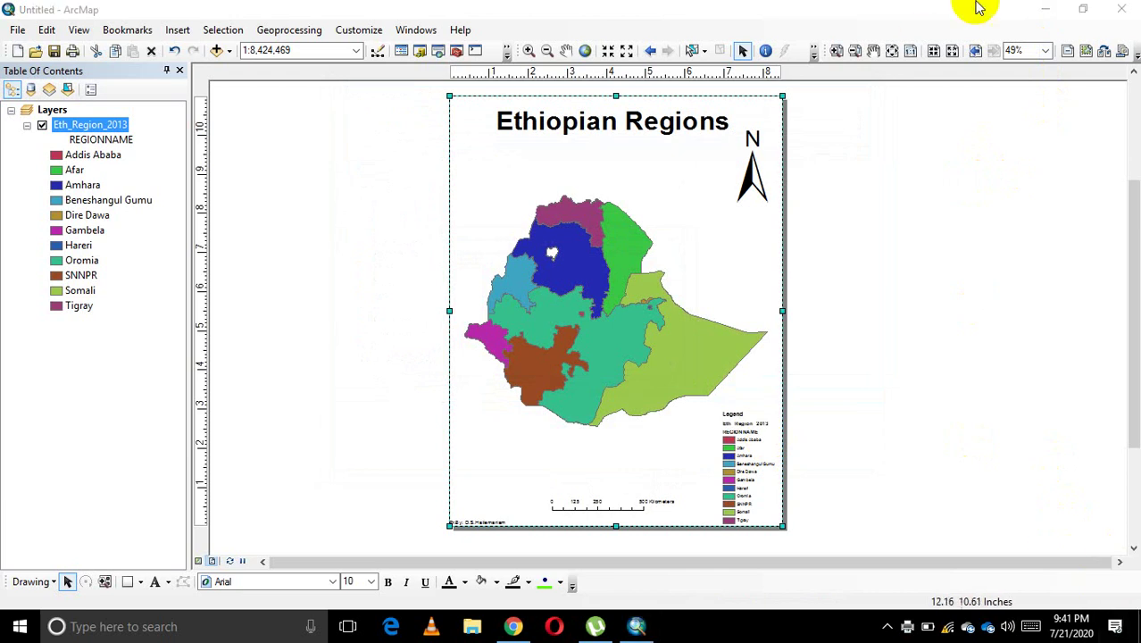
Minimize the map window, open the ex_1 folder on the desktop and open Ex_1_Print.pdf
left_click(1045, 10)
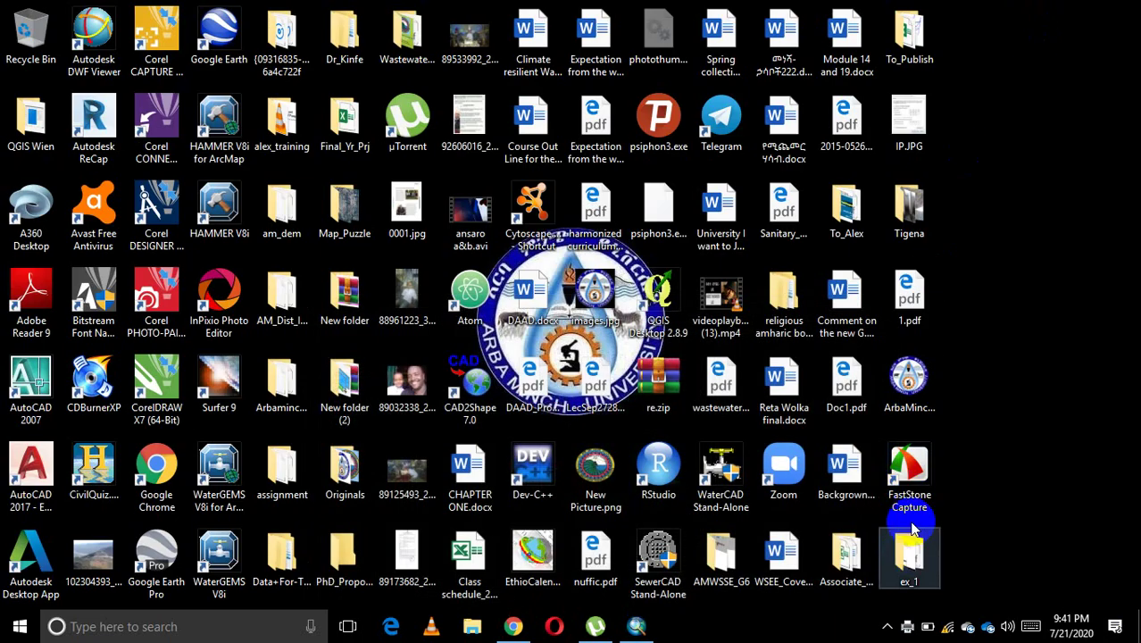
double_click(913, 561)
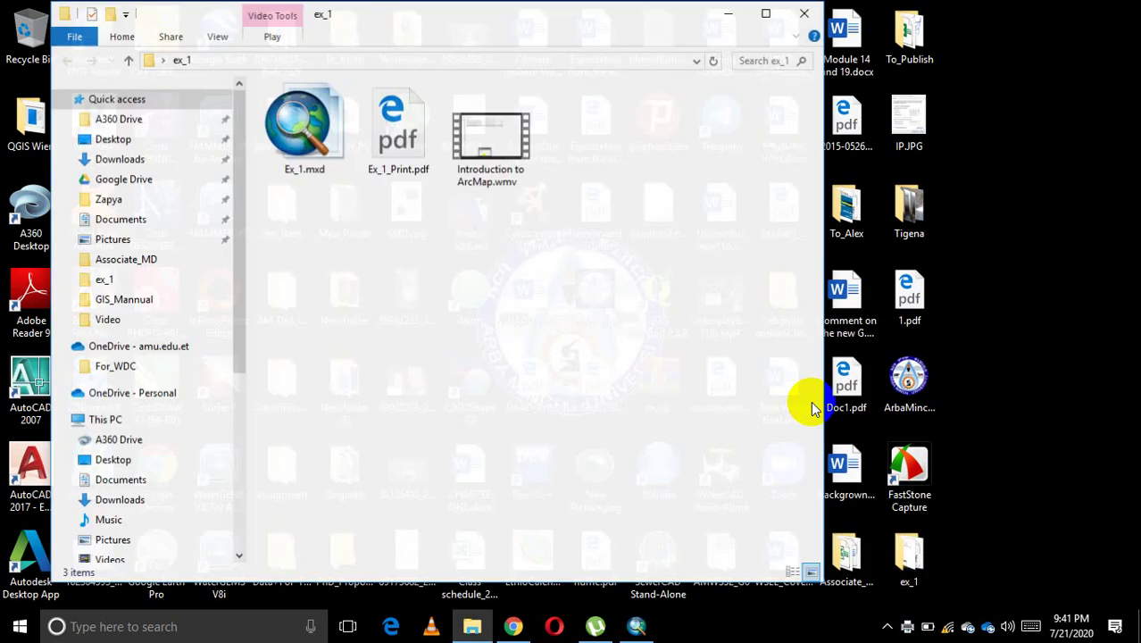
left_click(755, 22)
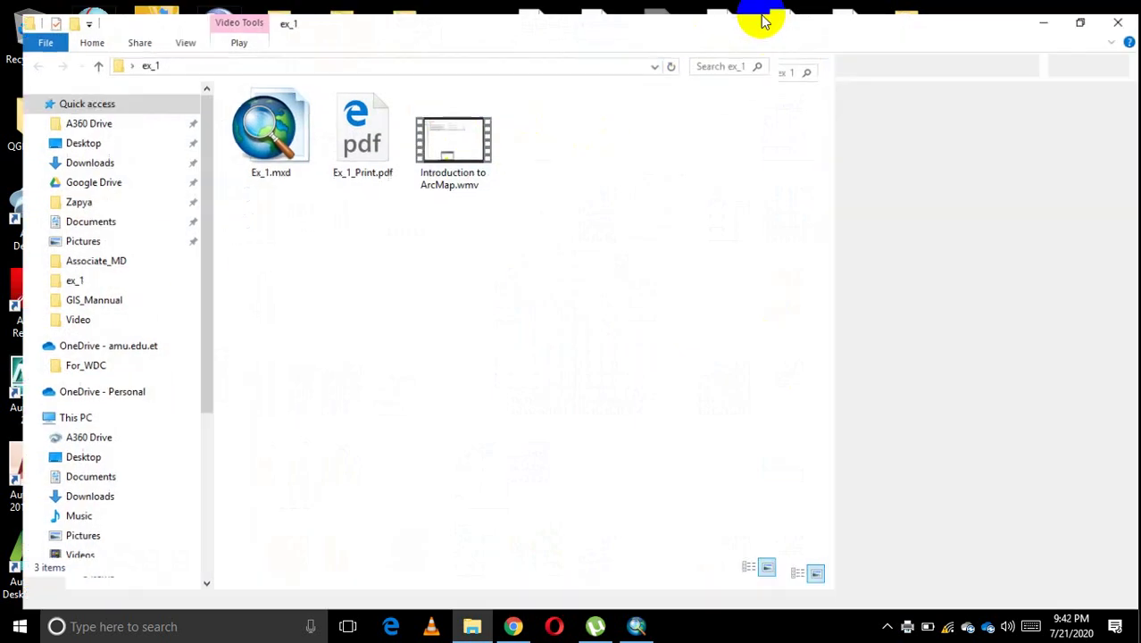
double_click(346, 125)
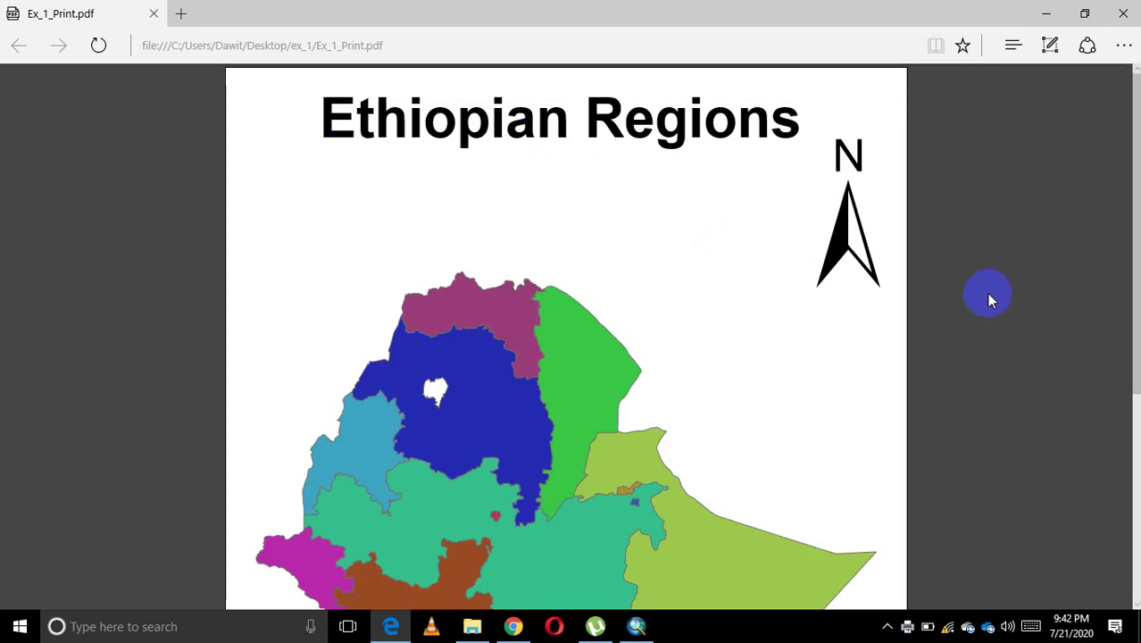
Examine the printed map's title, north arrow, regions, legend, scale bar and author credit, and close the PDF
scroll(985, 289, "down", 4)
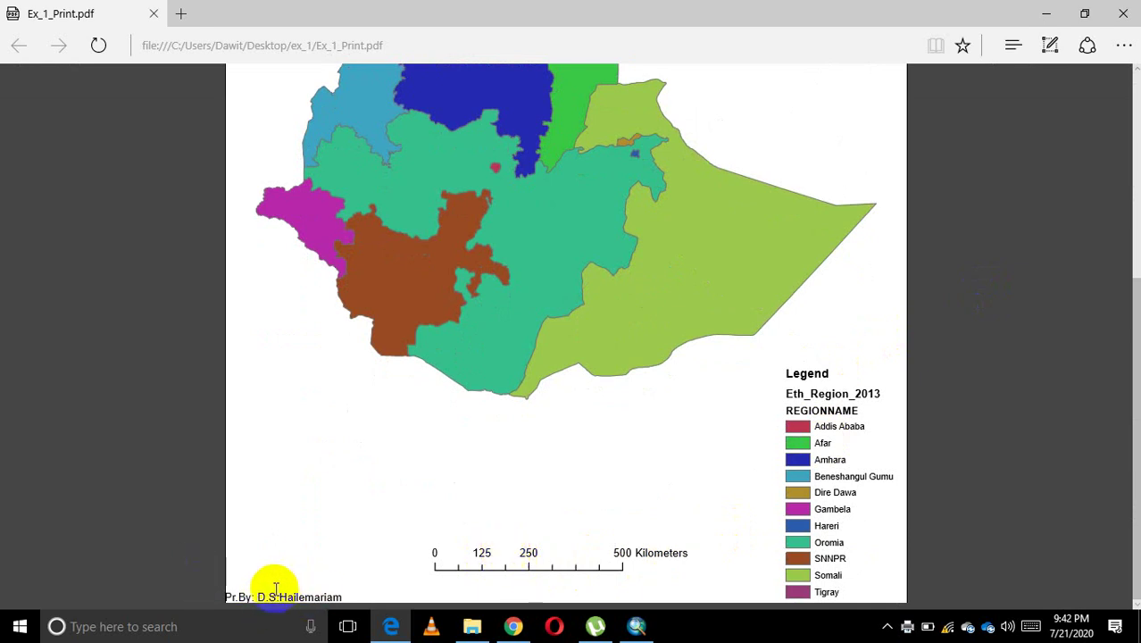
scroll(734, 384, "up", 4)
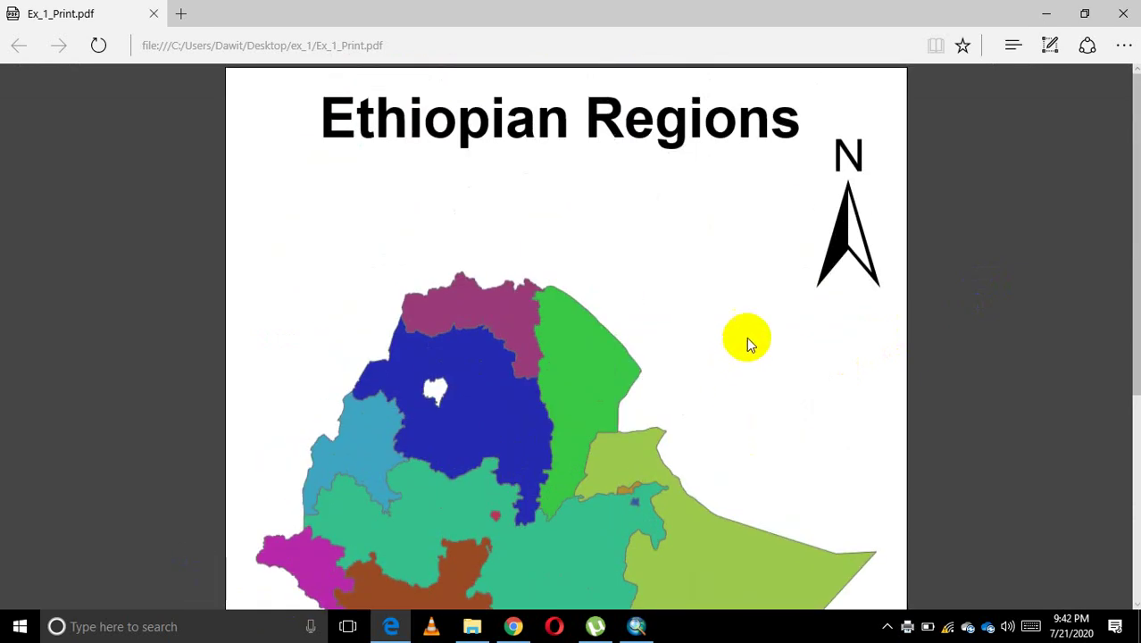
scroll(748, 342, "down", 4)
scroll(743, 338, "up", 4)
scroll(746, 334, "down", 3)
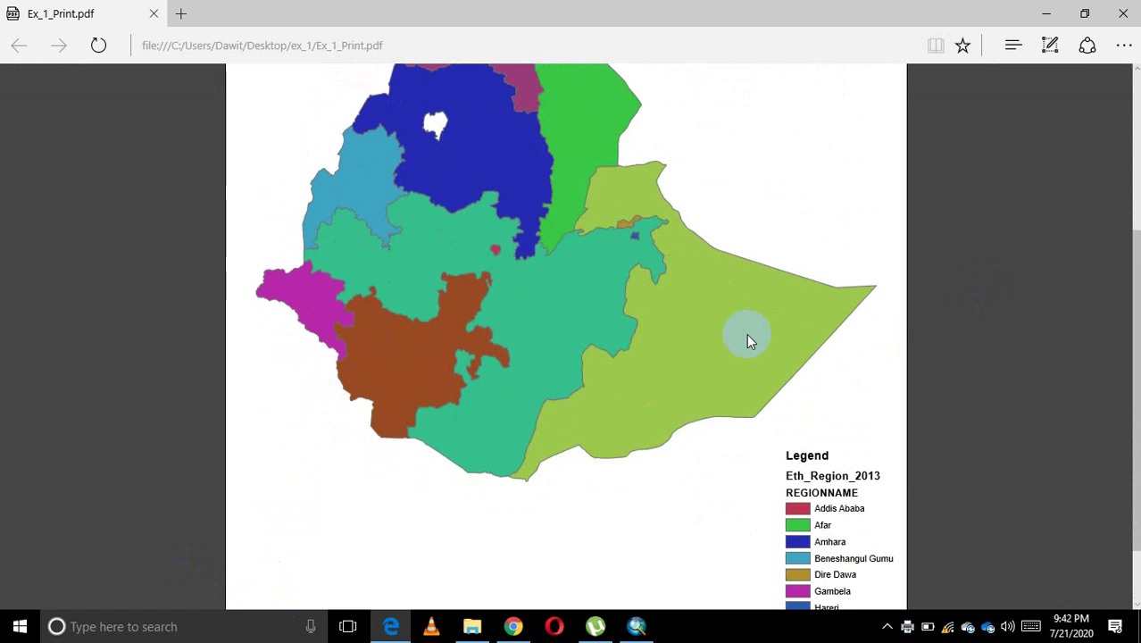
scroll(749, 339, "up", 3)
scroll(748, 331, "down", 4)
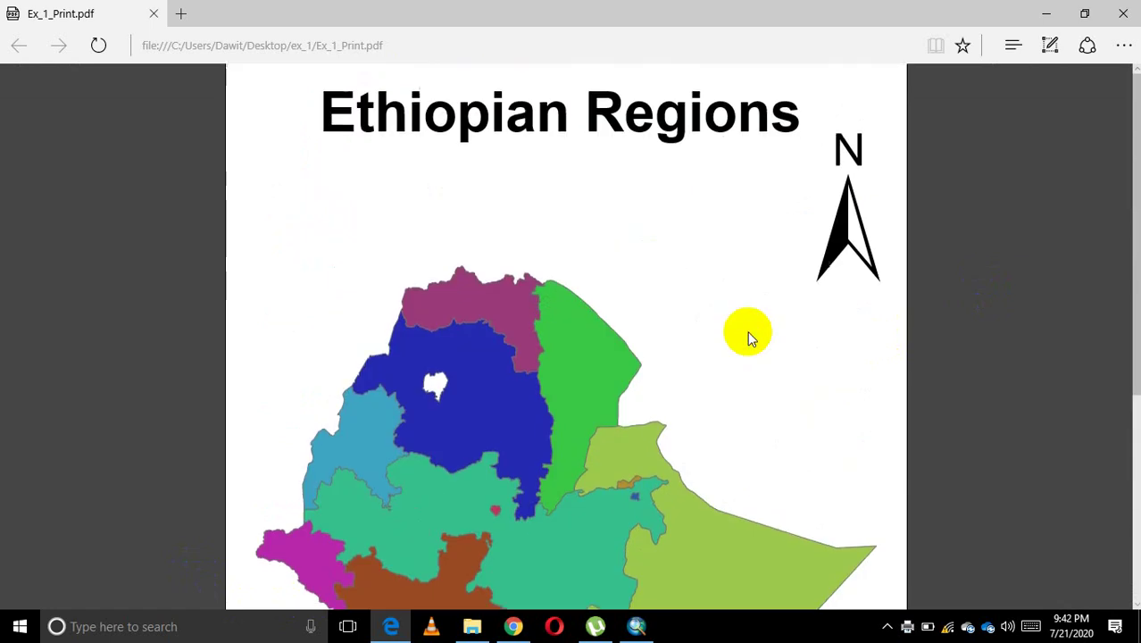
scroll(751, 358, "up", 4)
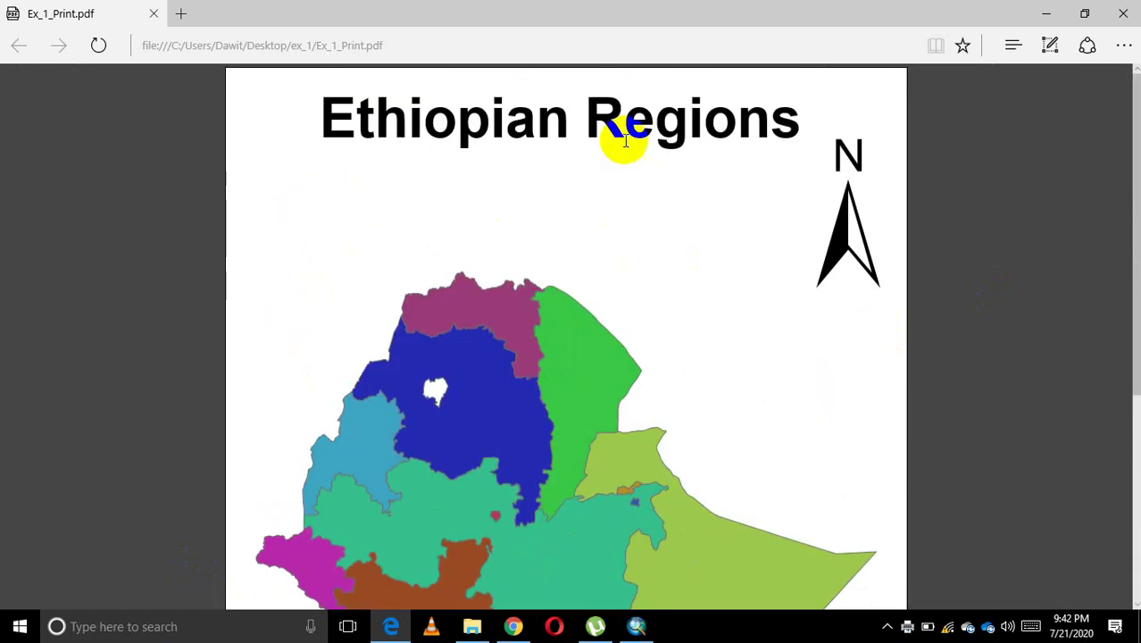
double_click(536, 129)
left_click(550, 182)
scroll(581, 229, "down", 4)
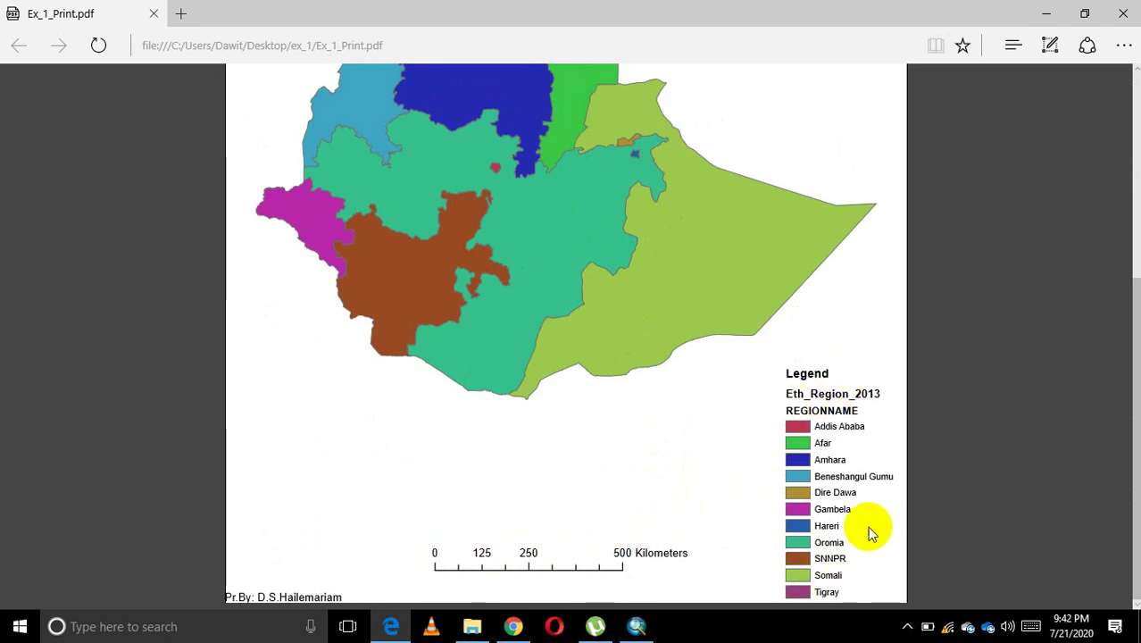
scroll(593, 489, "up", 3)
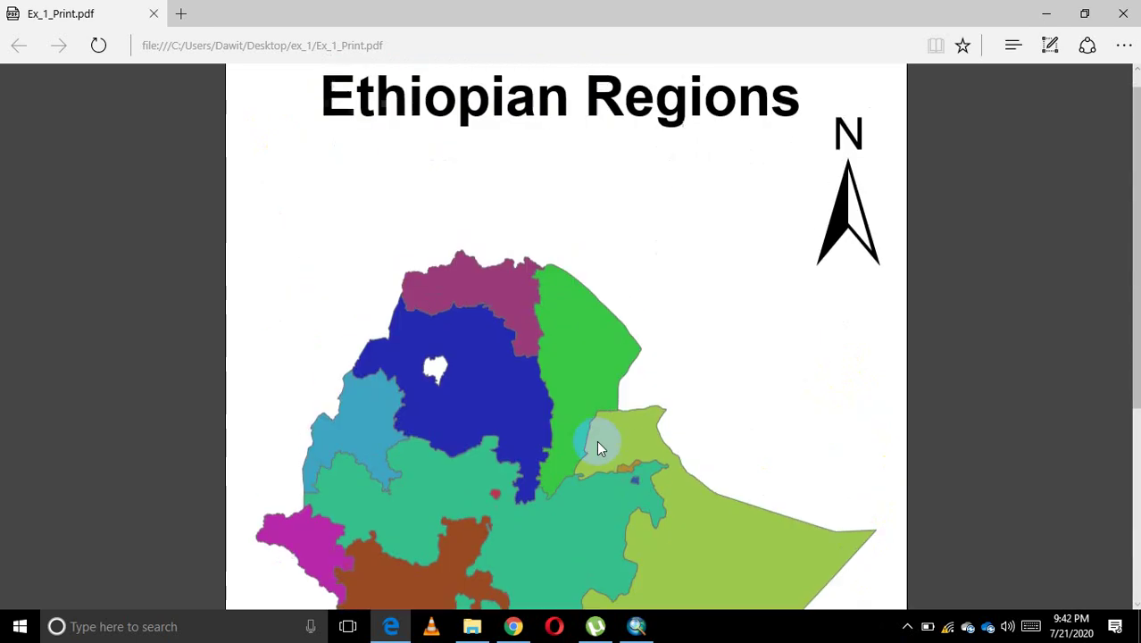
scroll(588, 342, "down", 3)
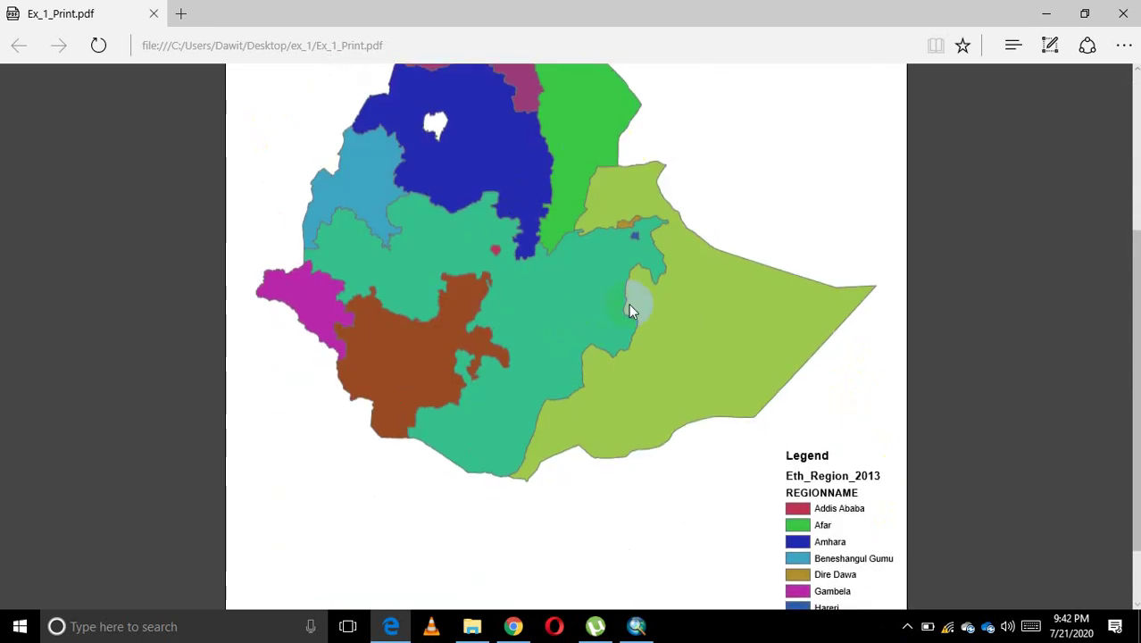
scroll(627, 259, "up", 3)
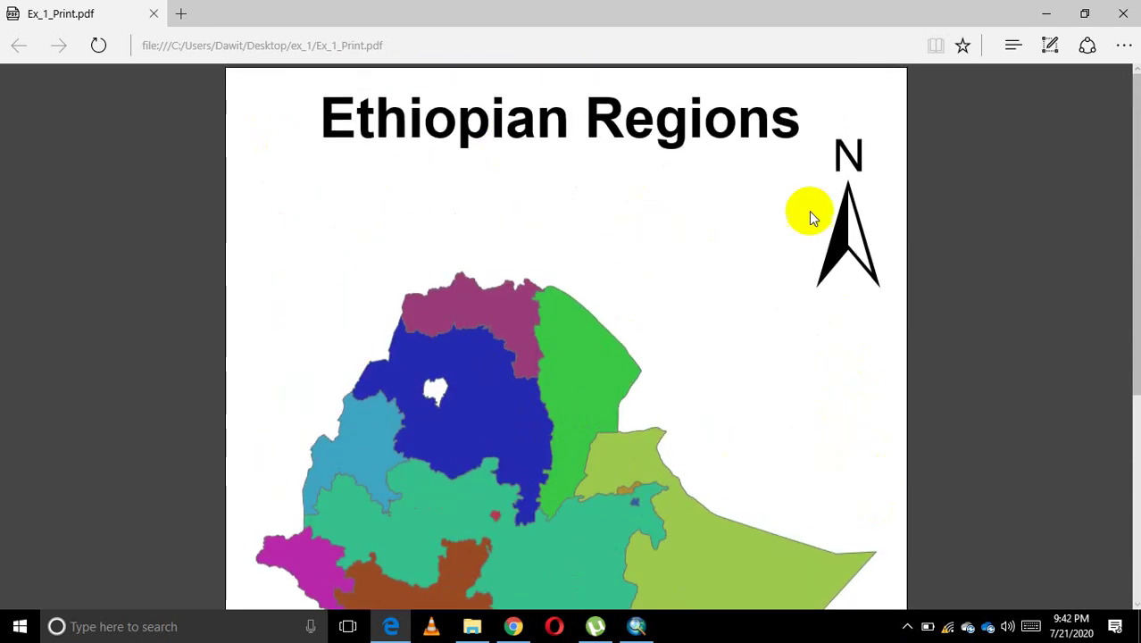
scroll(527, 295, "down", 5)
scroll(524, 301, "up", 5)
scroll(524, 304, "down", 2)
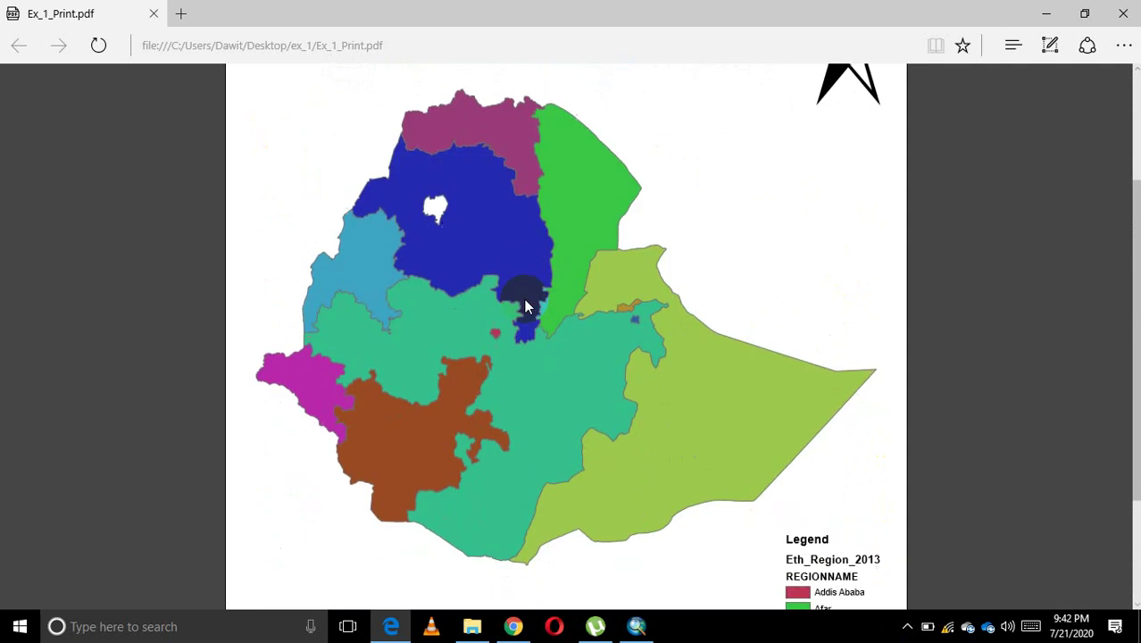
scroll(524, 304, "up", 1)
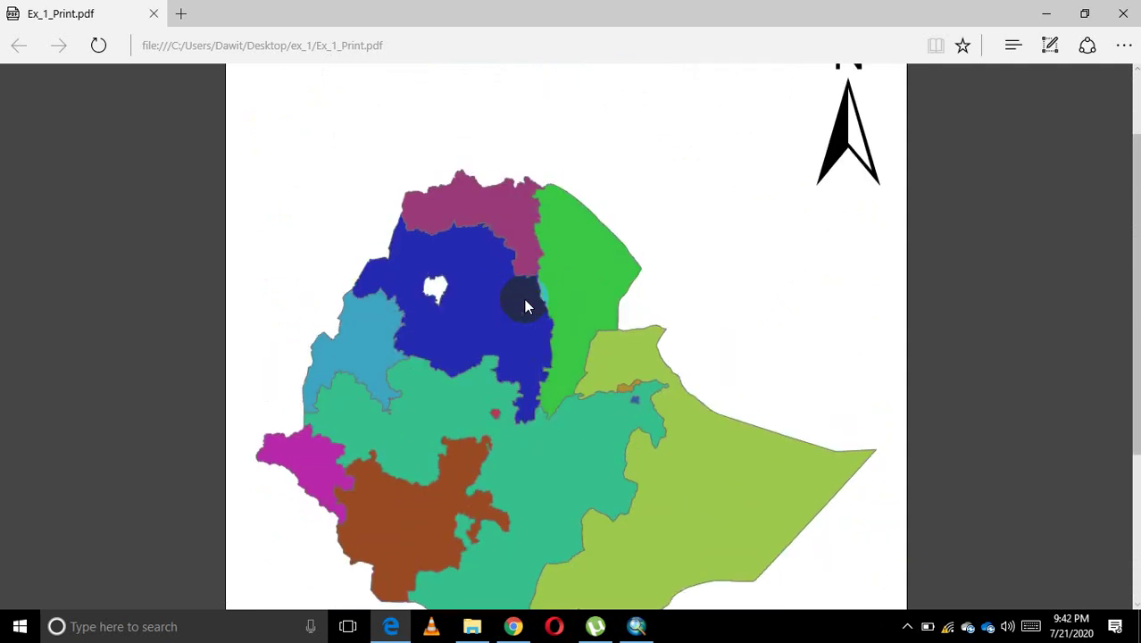
scroll(527, 305, "down", 2)
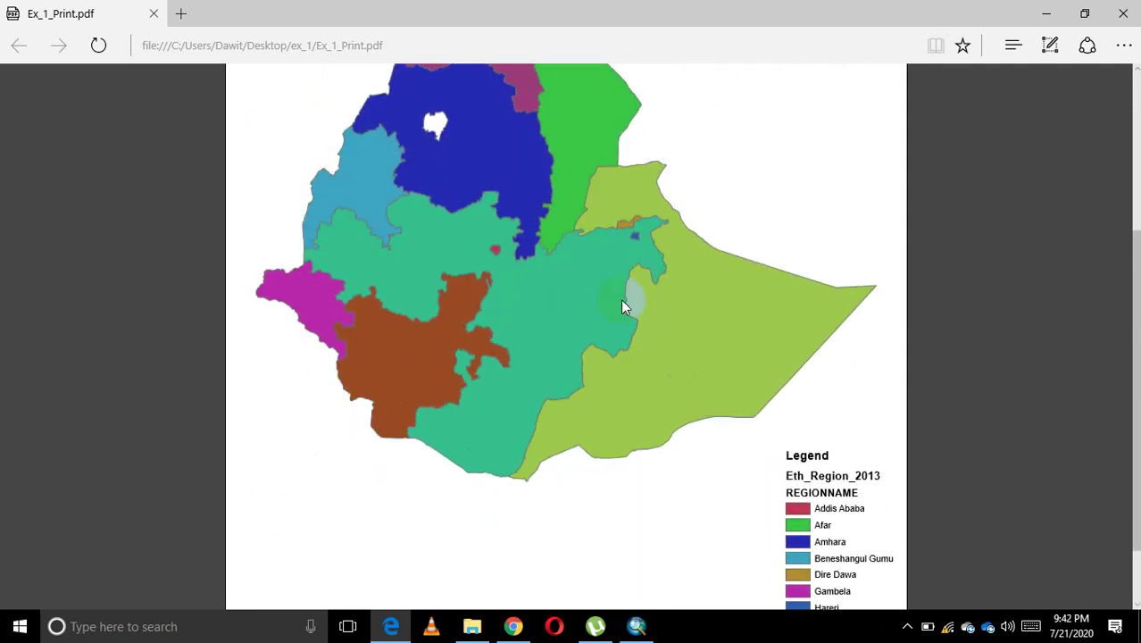
scroll(627, 307, "up", 2)
scroll(623, 305, "down", 2)
scroll(623, 305, "up", 1)
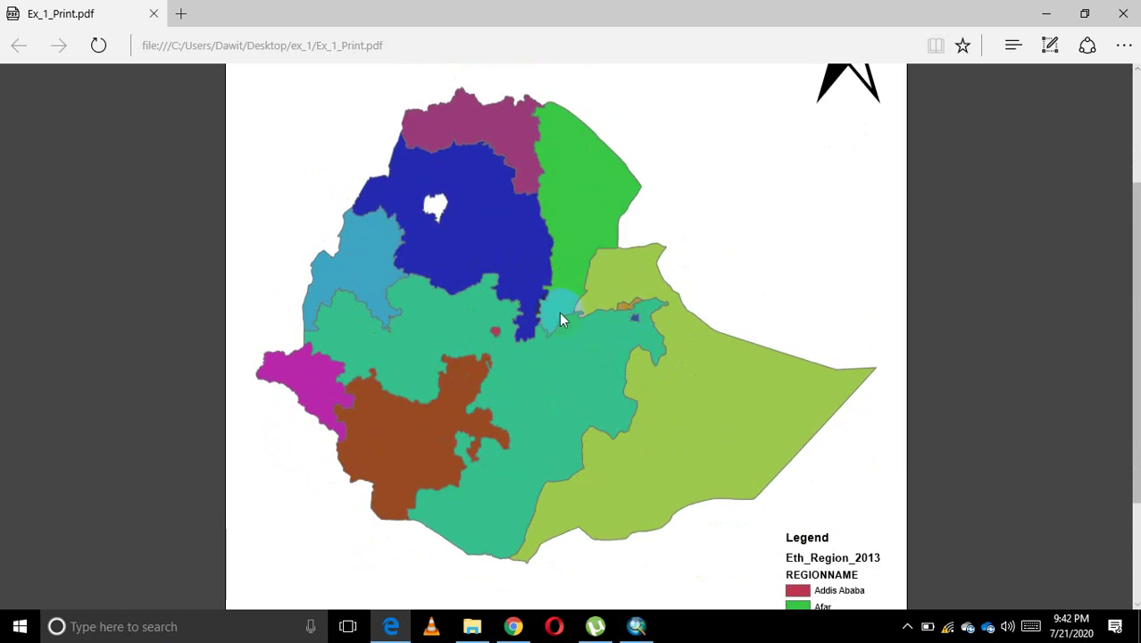
scroll(562, 320, "down", 2)
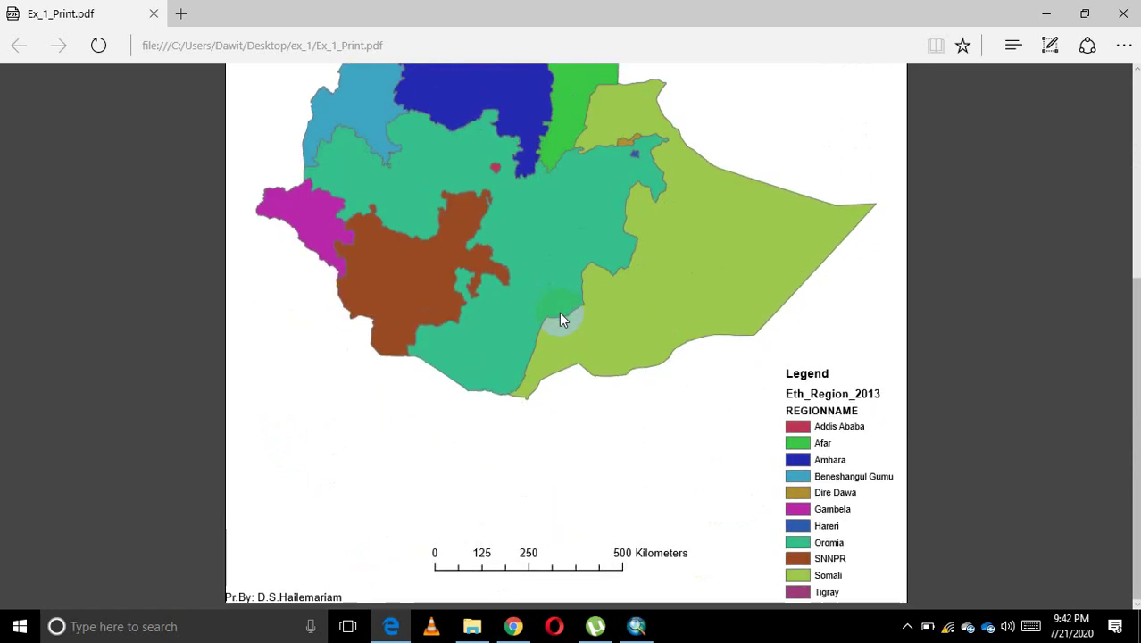
scroll(562, 319, "up", 3)
scroll(561, 318, "down", 2)
scroll(561, 319, "up", 3)
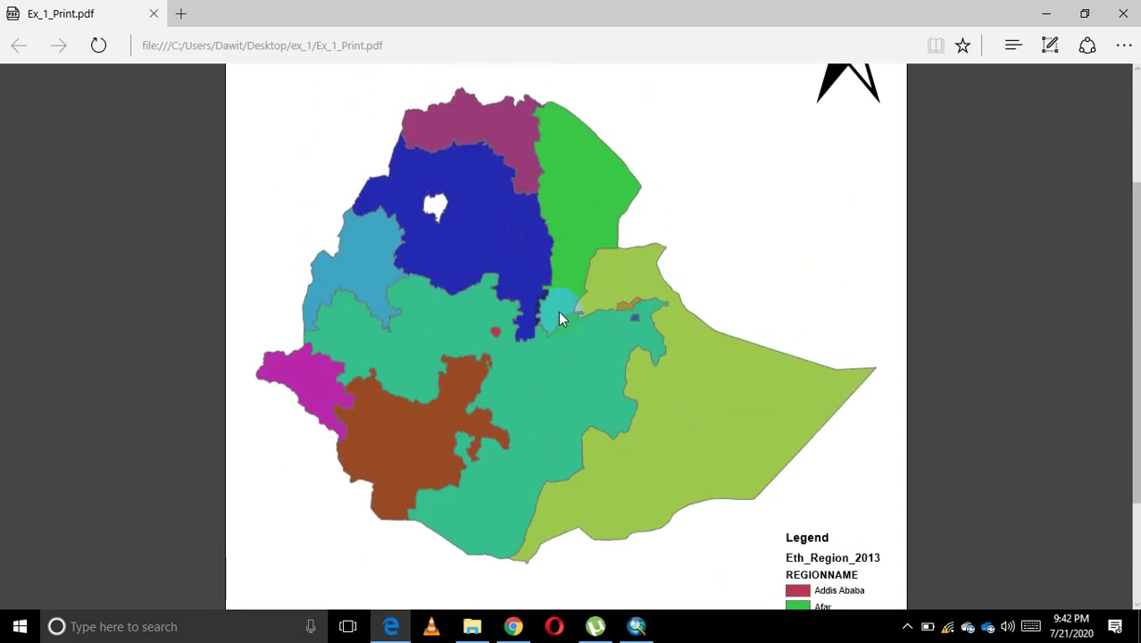
left_click(1121, 20)
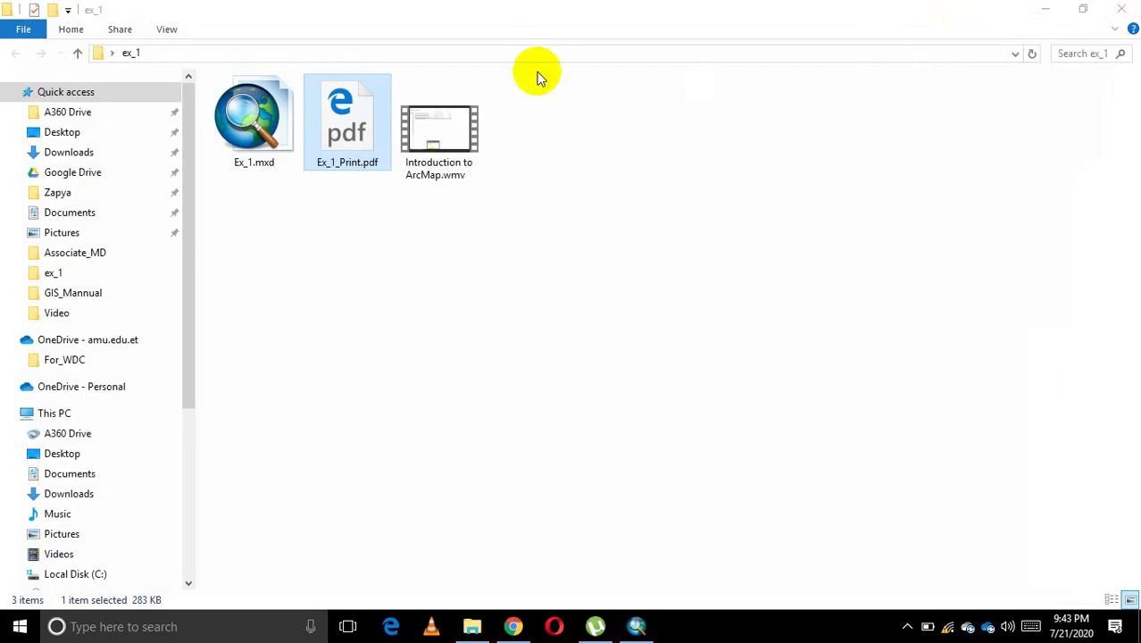
Minimize the ex_1 folder window and switch back to the Ethiopian Regions layout in ArcMap
left_click(1044, 11)
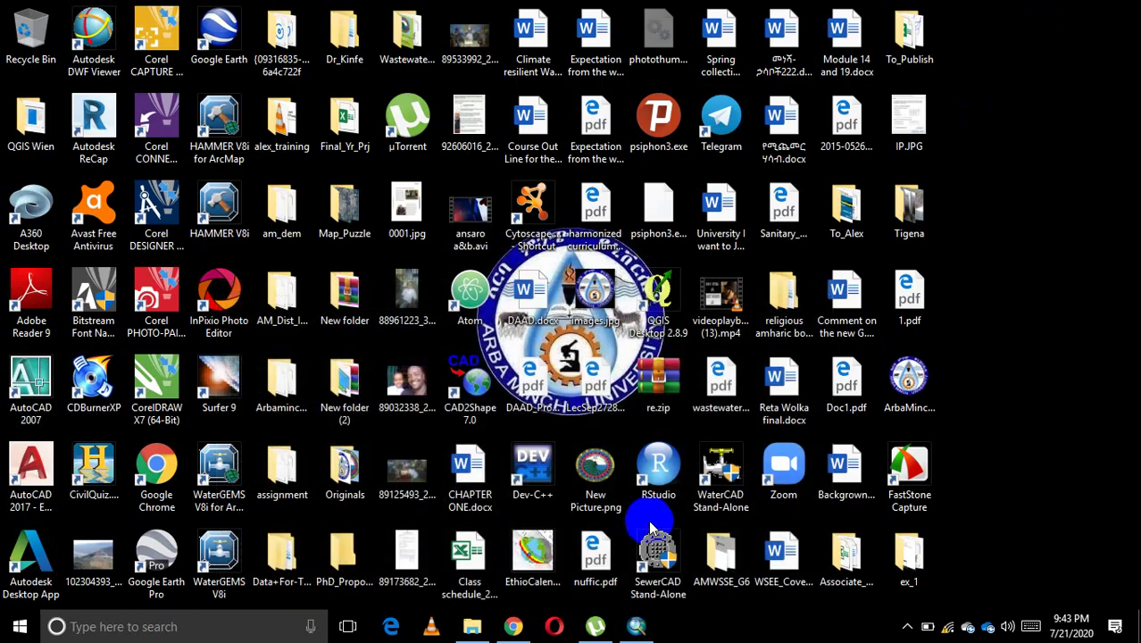
left_click(639, 624)
left_click(898, 259)
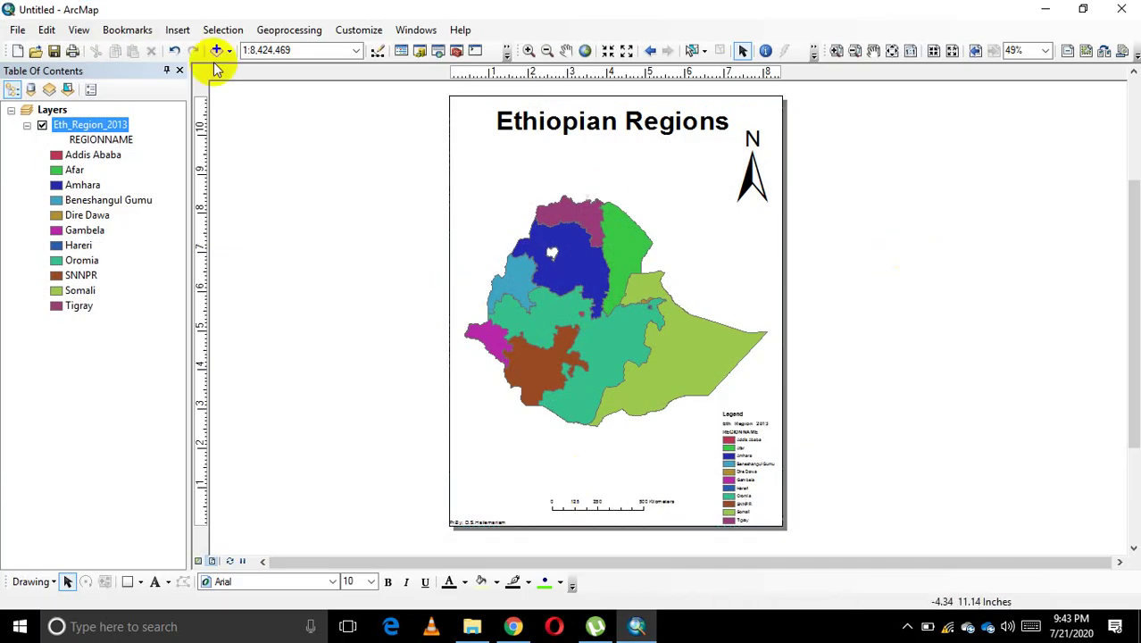
Start a neatline placed around all elements of the layout and give it a multi-line border
left_click(179, 30)
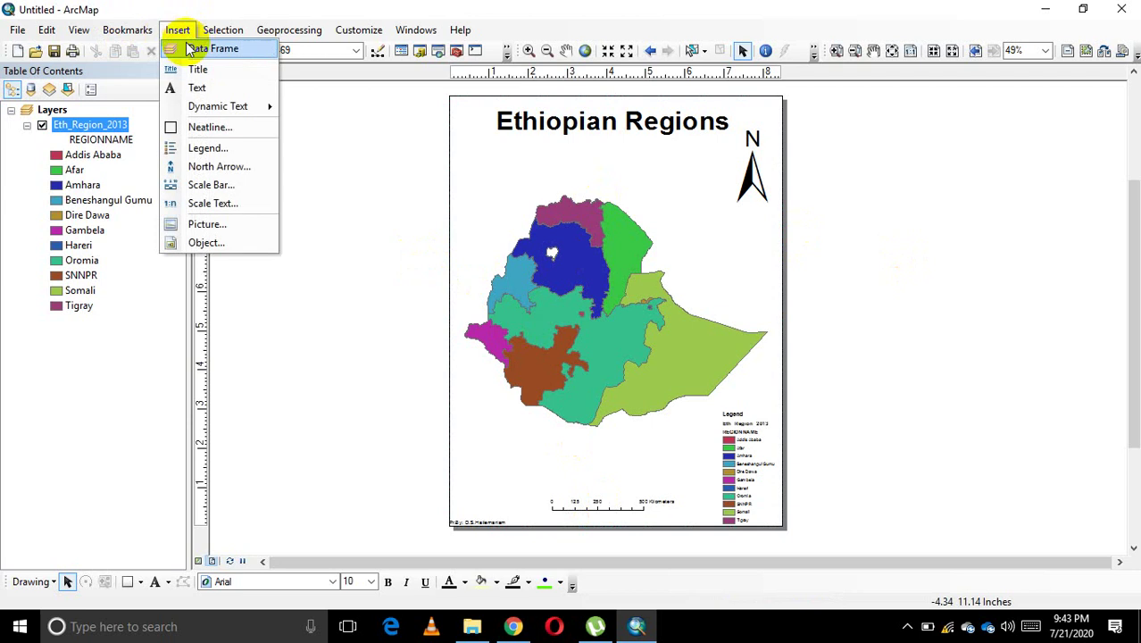
left_click(222, 126)
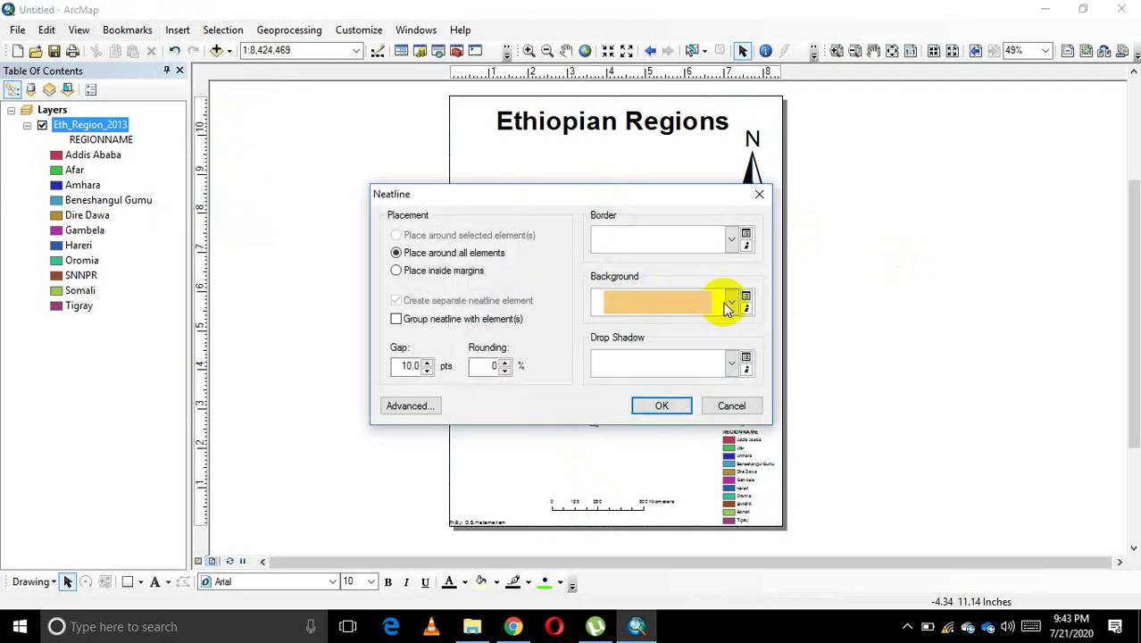
left_click(732, 241)
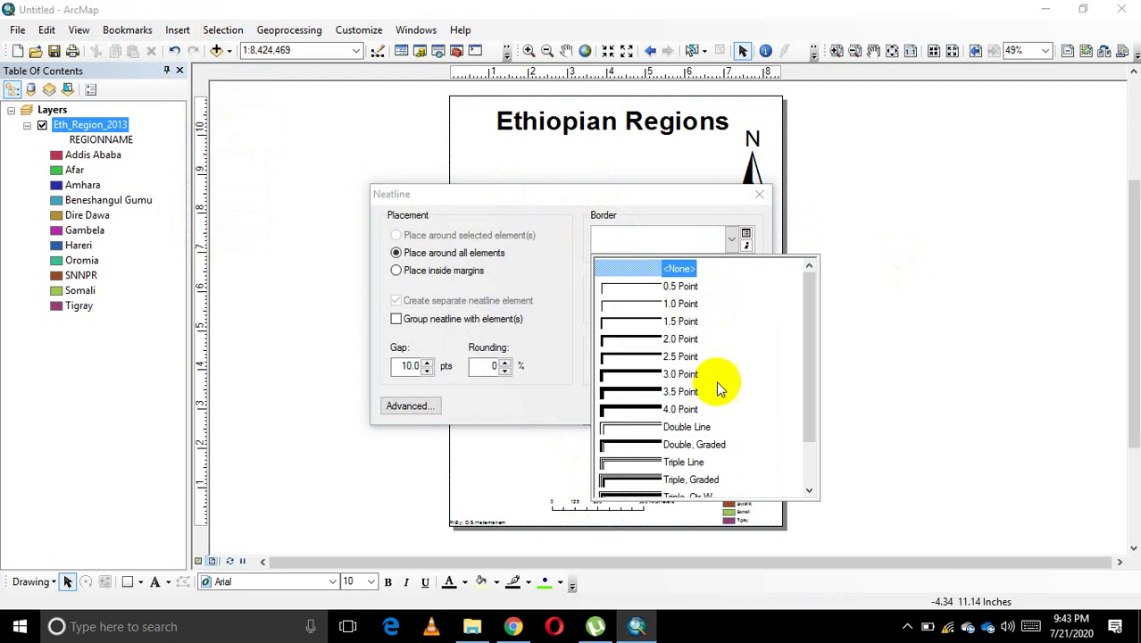
left_click_drag(809, 382, 813, 444)
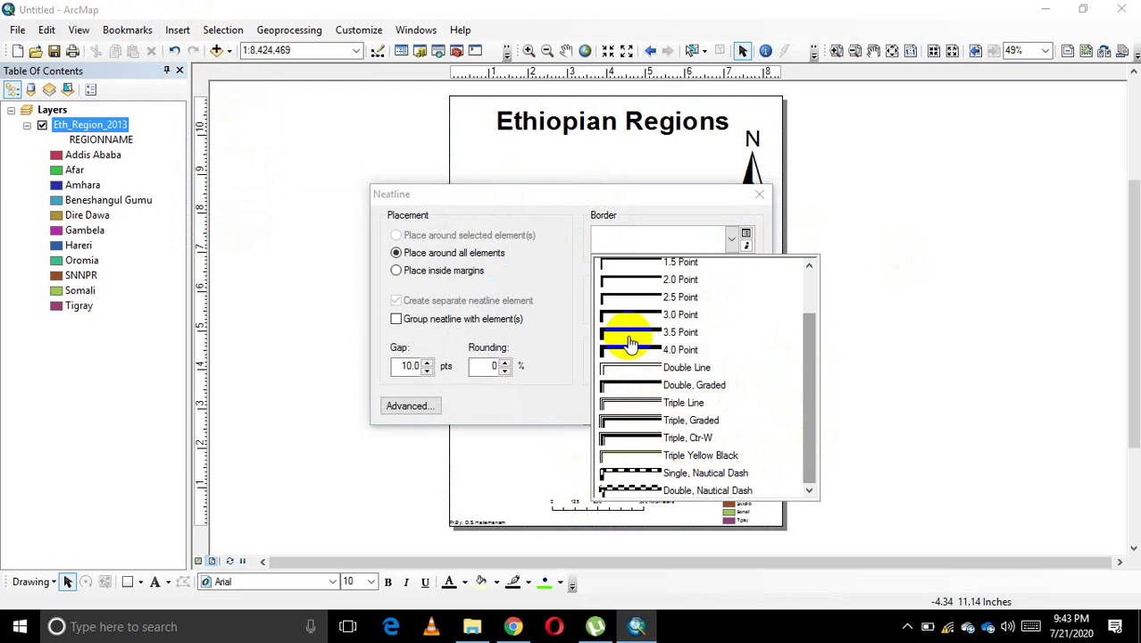
left_click(625, 393)
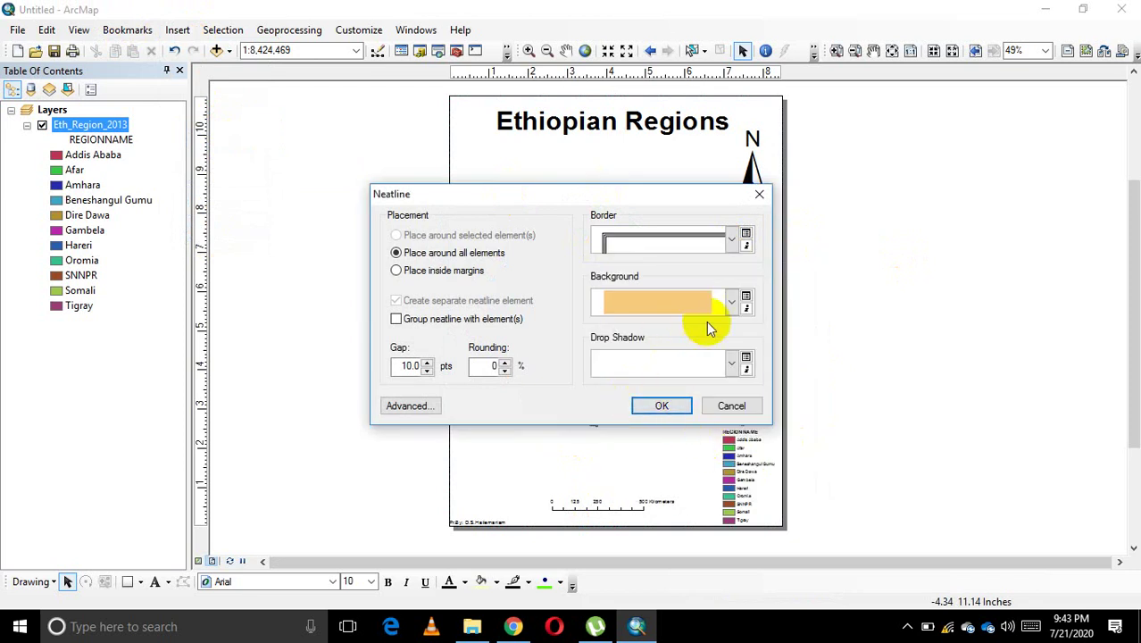
Set the neatline's background to Olive, add the neatline to the layout and deselect it
left_click(731, 302)
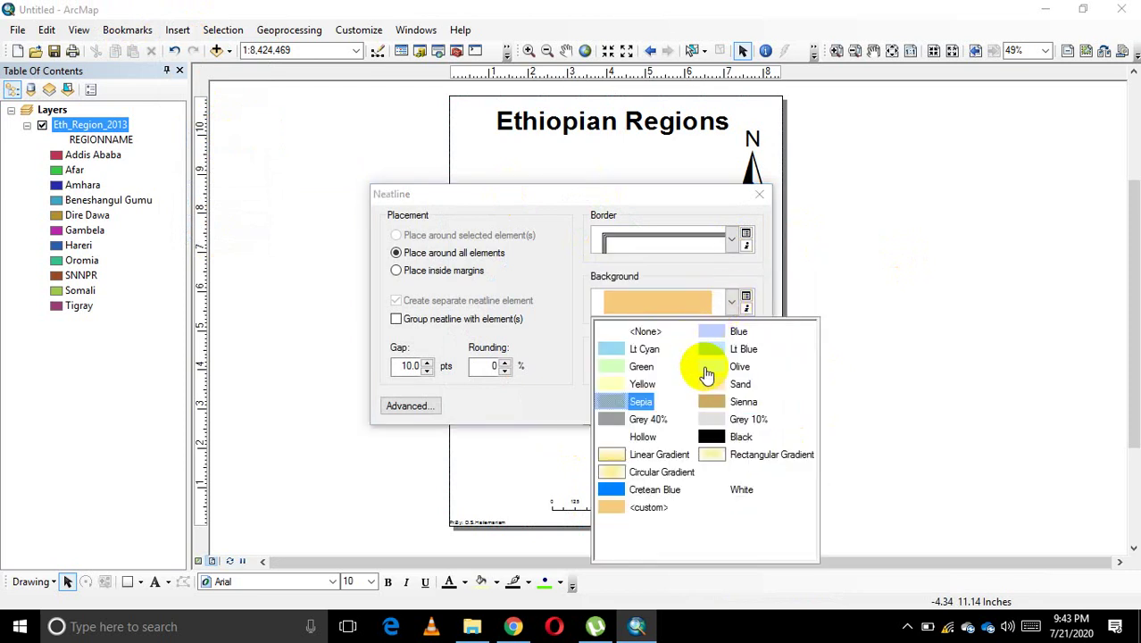
left_click(704, 366)
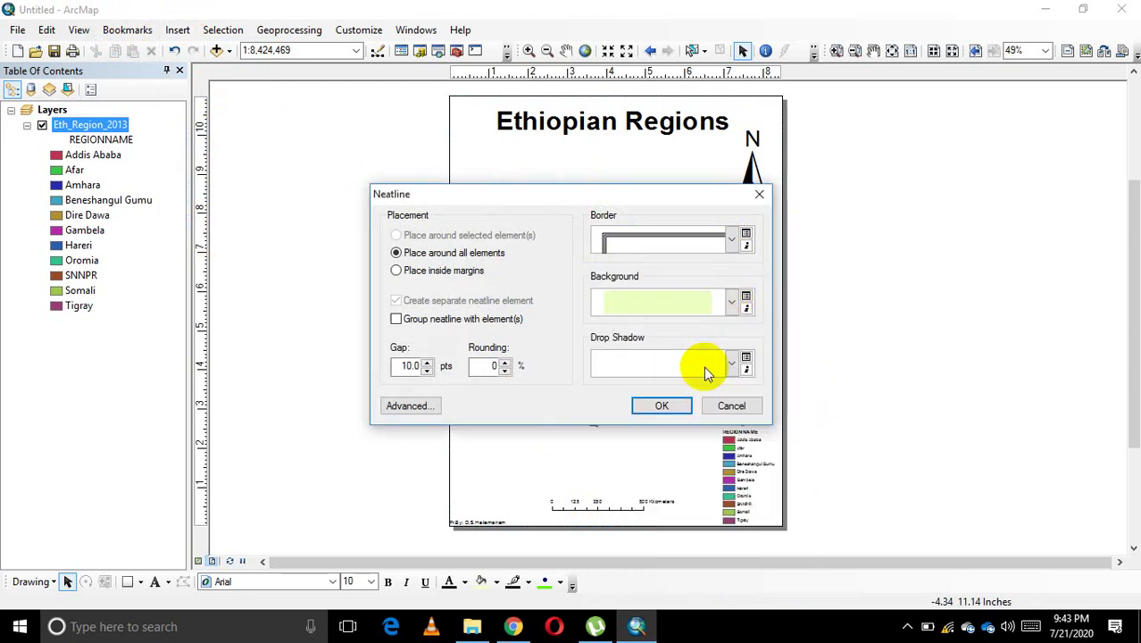
left_click(664, 407)
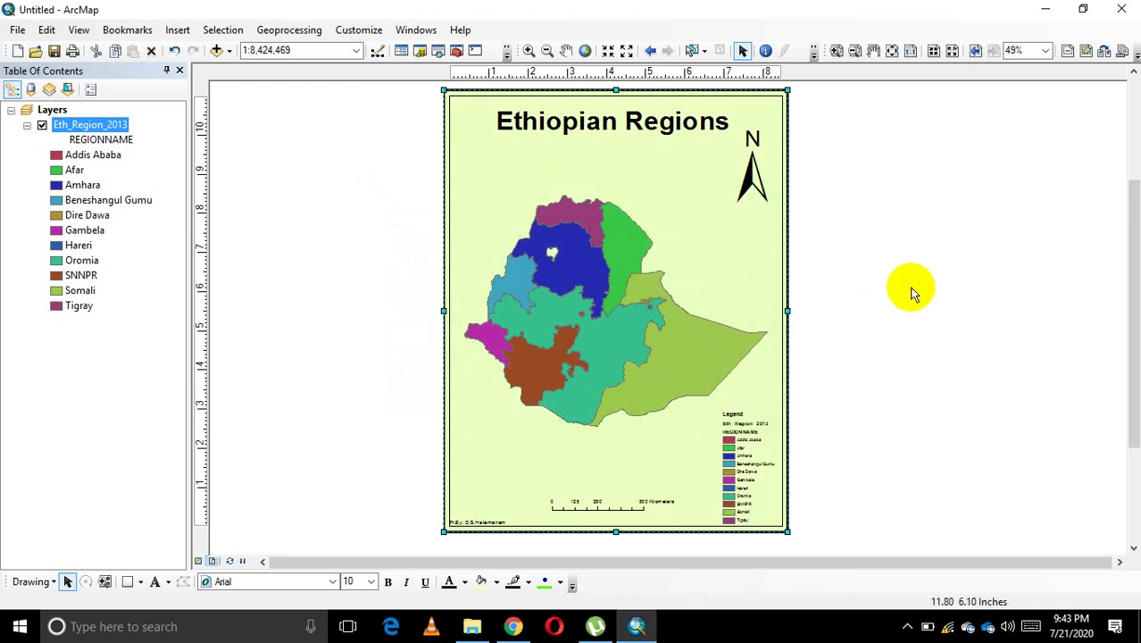
left_click(1007, 247)
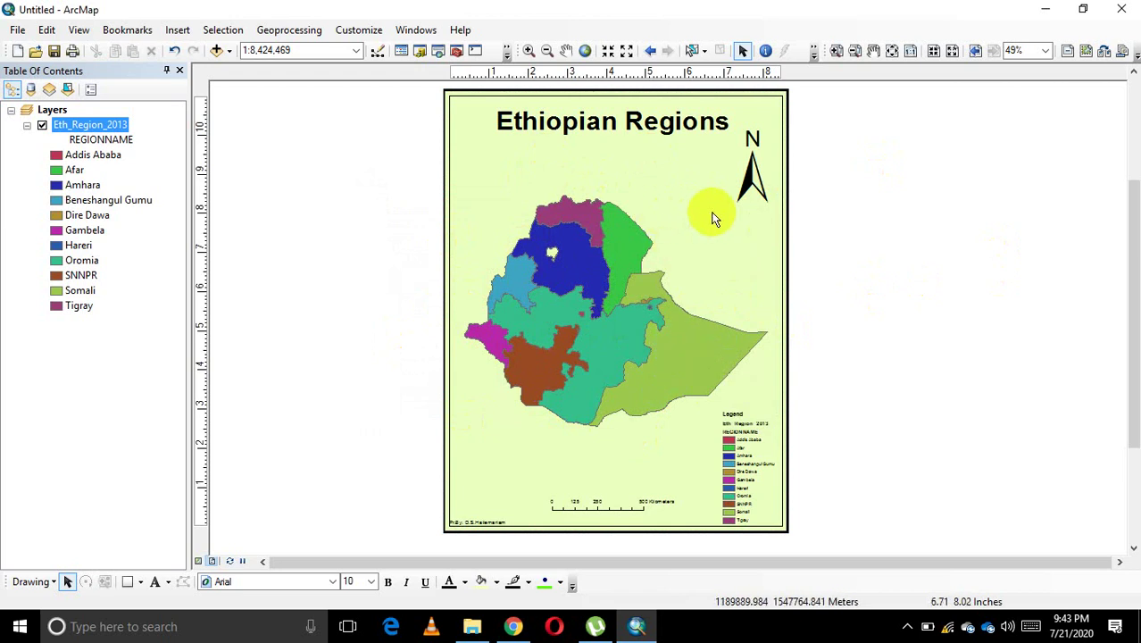
left_click(178, 29)
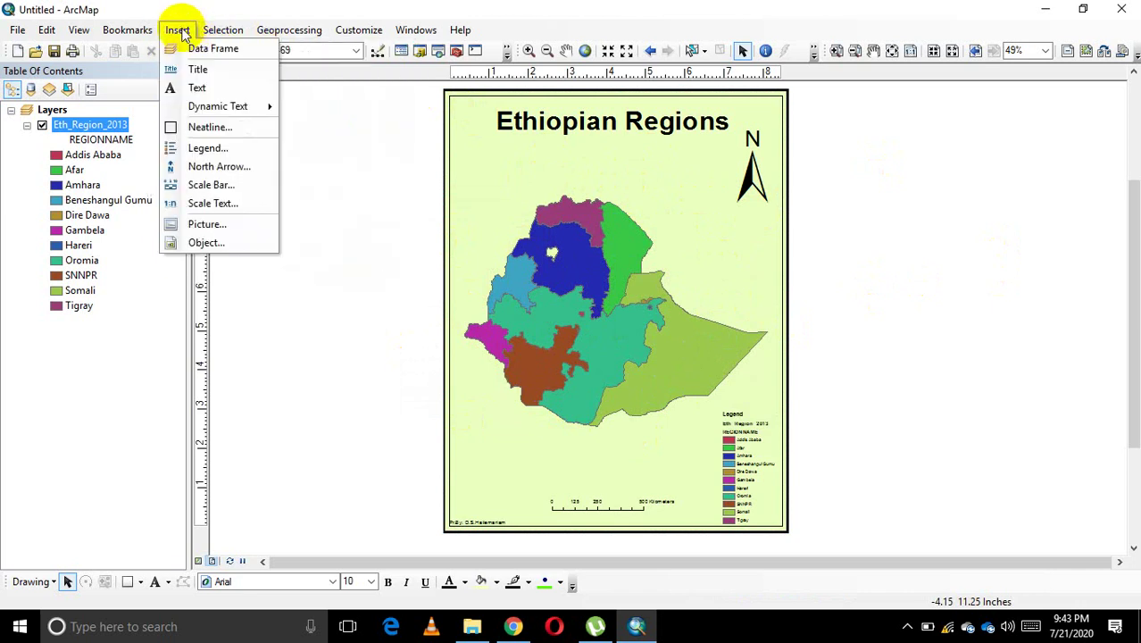
left_click(331, 302)
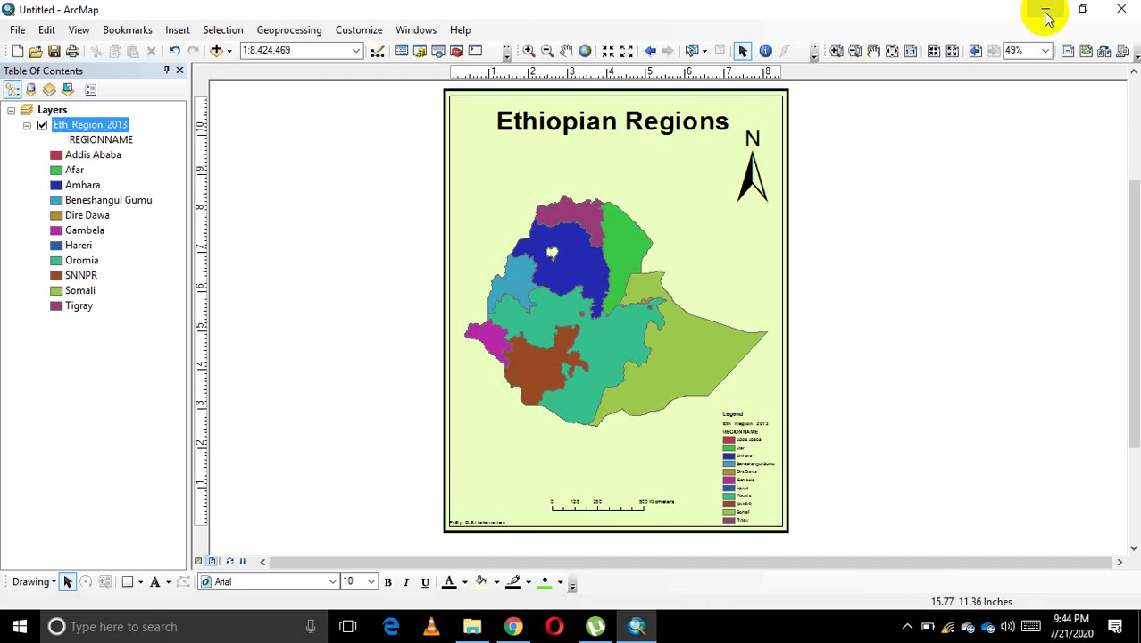
Minimize the map window to return to the desktop
left_click(1048, 16)
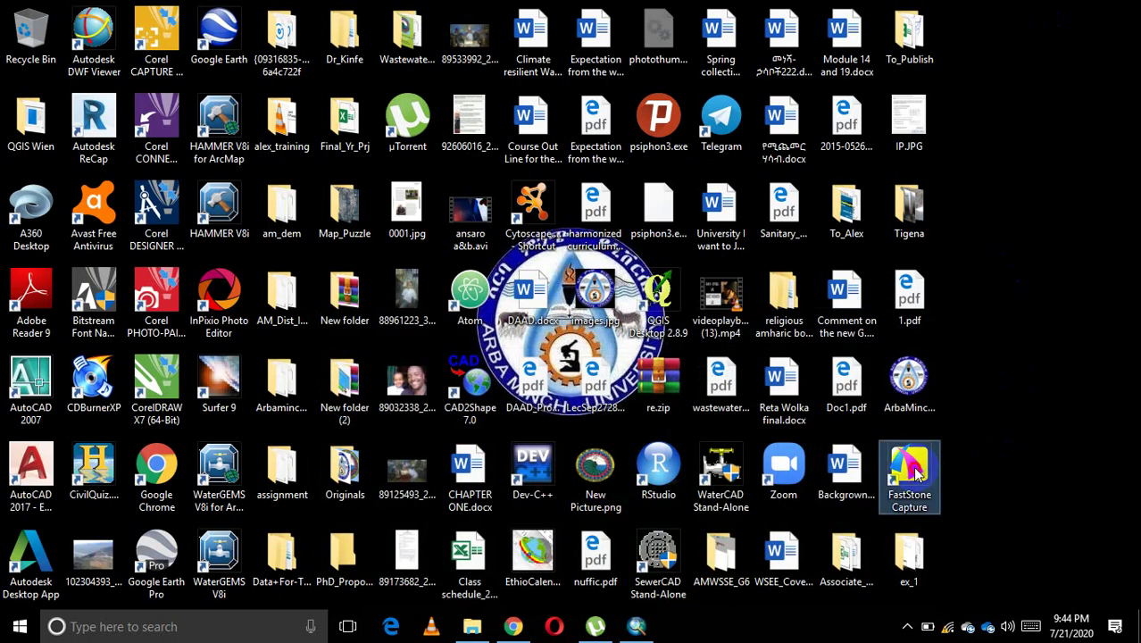